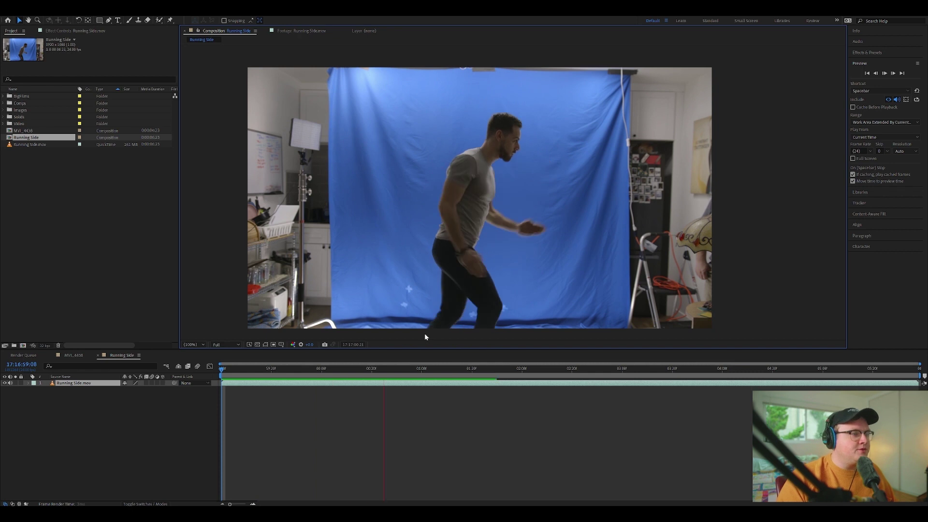
Step: Stop playback and draw a rectangular mask closely around the runner on the Running Side.mov layer, at a frame with the arms spread
key("space")
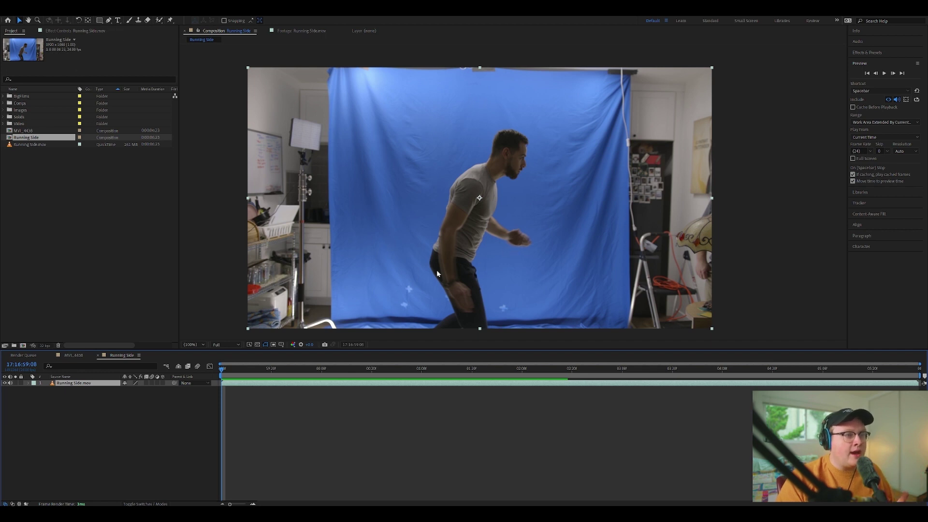
left_click_drag(277, 370, 409, 370)
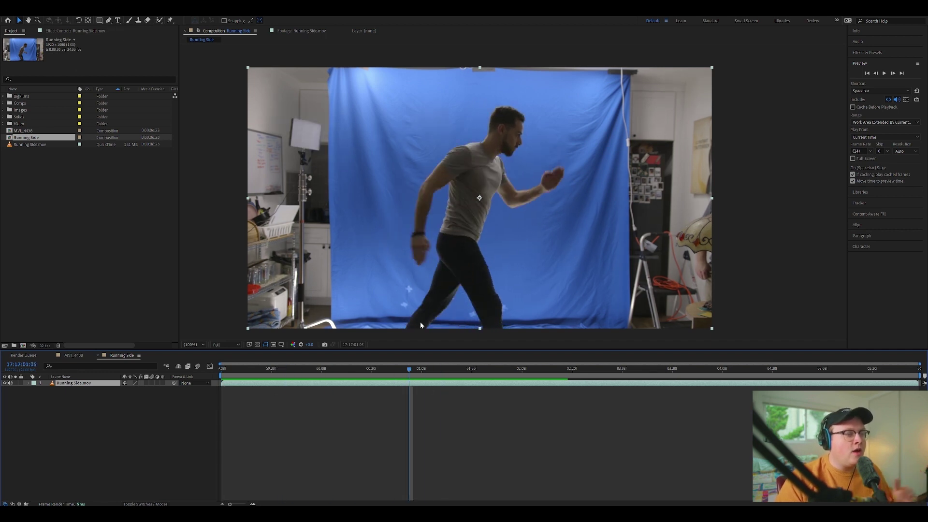
left_click(100, 21)
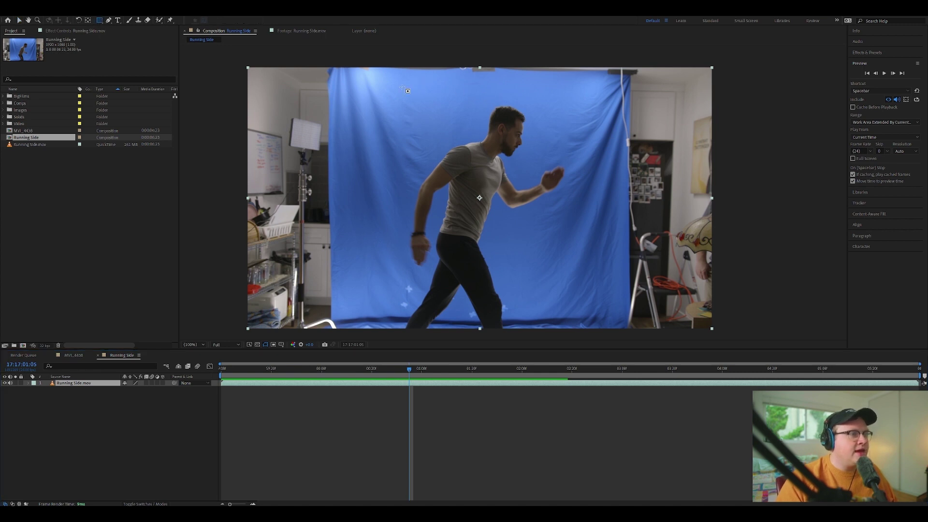
left_click_drag(382, 85, 577, 318)
Step: Check other frames of the run and widen the mask's vertical edges so the swinging arms stay inside it
left_click_drag(411, 369, 279, 345)
left_click(18, 20)
left_click(575, 88)
left_click_drag(576, 201, 581, 201)
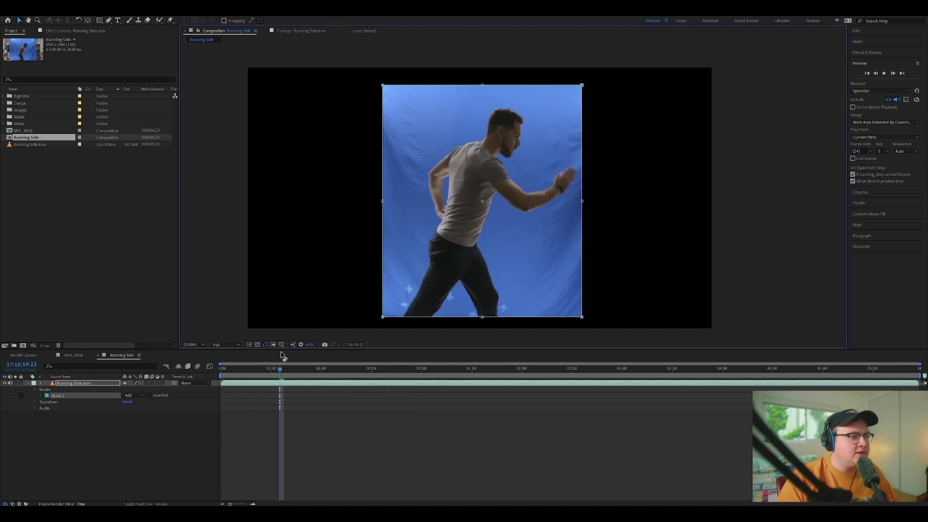
left_click_drag(279, 370, 435, 358)
left_click(400, 158)
left_click_drag(382, 201, 377, 202)
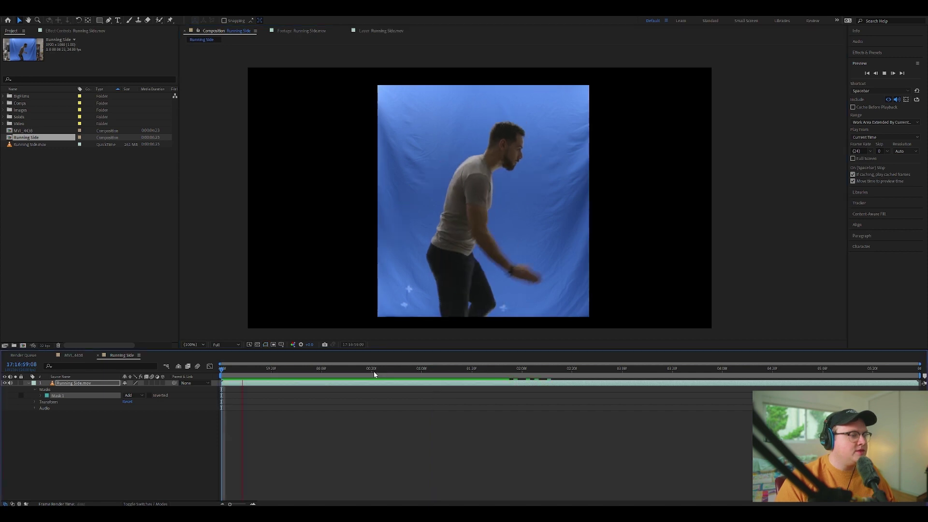
Step: Apply the Keylight (1.2) effect to the Running Side.mov layer at a frame where the runner's arms are fully extended
left_click_drag(375, 372, 438, 382)
left_click(93, 384)
left_click(88, 33)
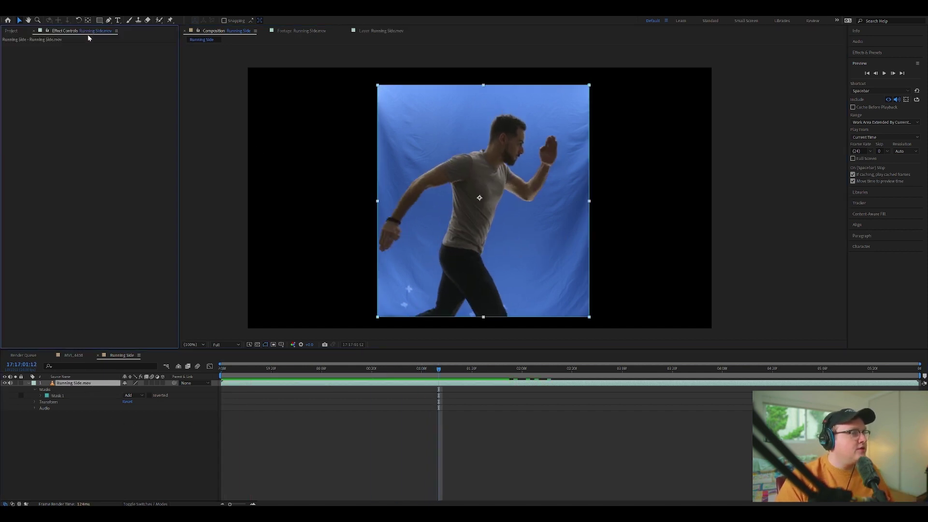
key("ctrl+space")
type("keyl")
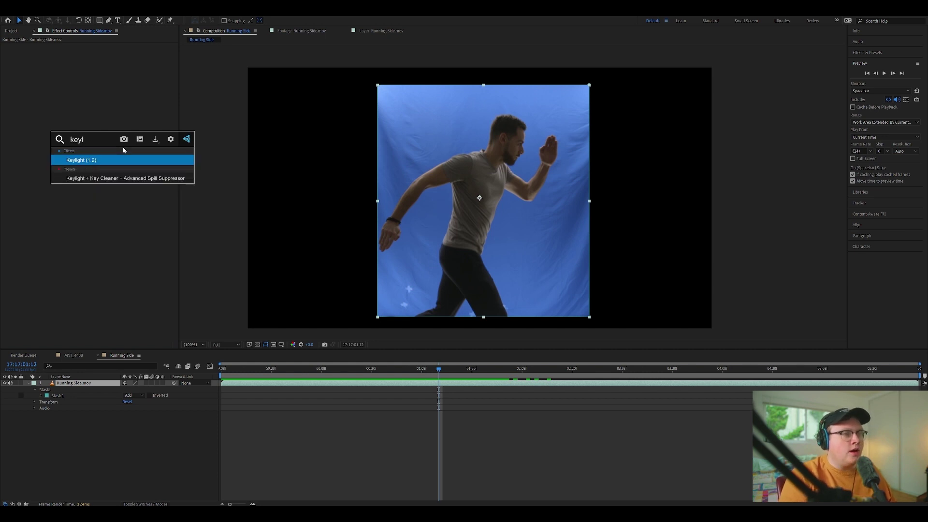
key("Return")
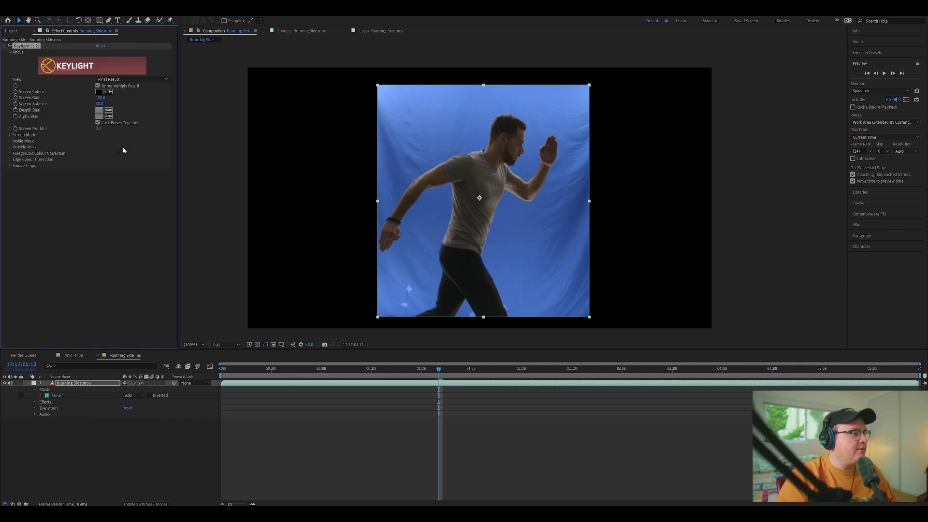
Step: Sample the dark blue backdrop in front of the runner as Keylight's Screen Colour
key("ctrl+space")
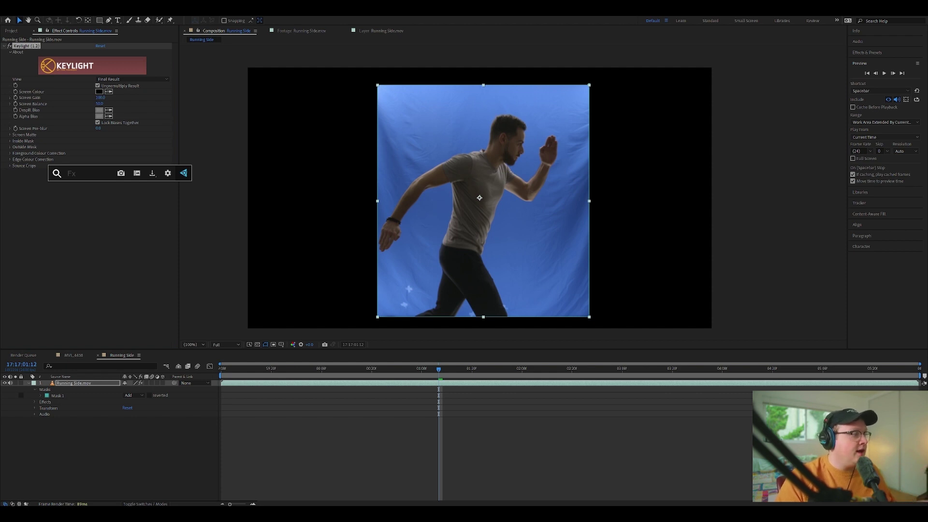
left_click(94, 205)
left_click(31, 46)
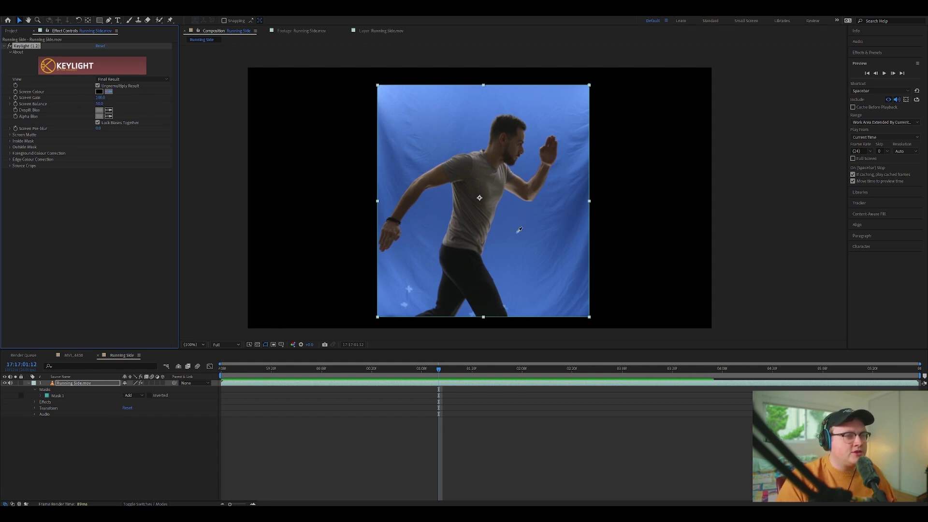
left_click(575, 216)
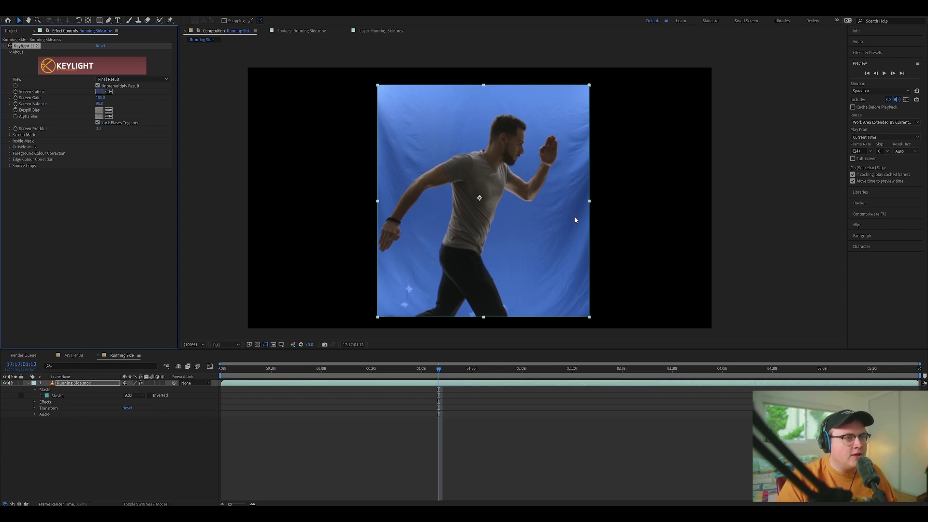
Step: Set Keylight's View to Screen Matte and raise the preview exposure to inspect the backdrop for leftover grey areas
left_click(128, 79)
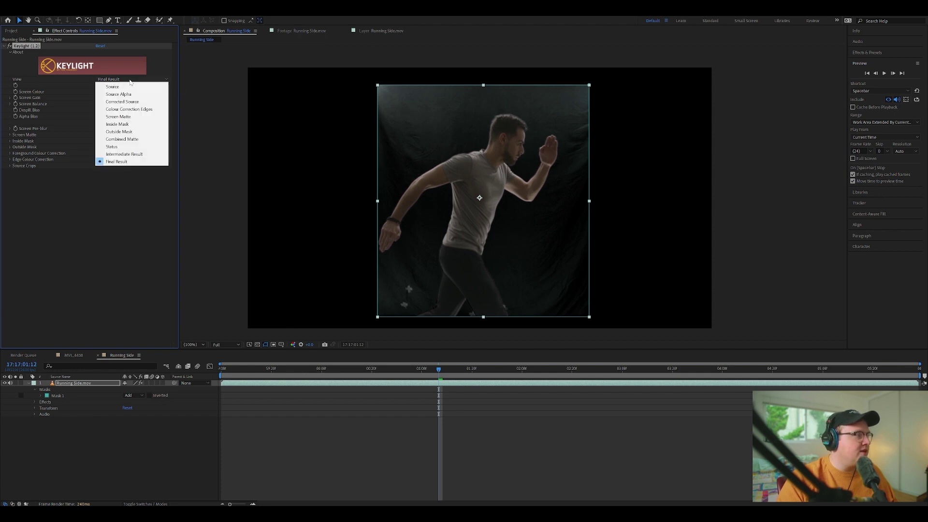
left_click(137, 120)
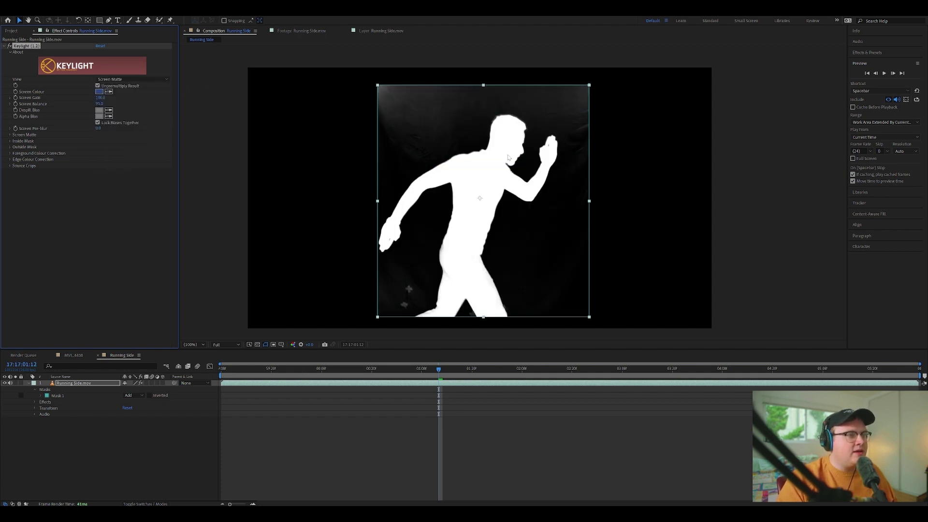
scroll(505, 174, "up", 2)
left_click_drag(314, 346, 402, 344)
left_click_drag(310, 346, 326, 346)
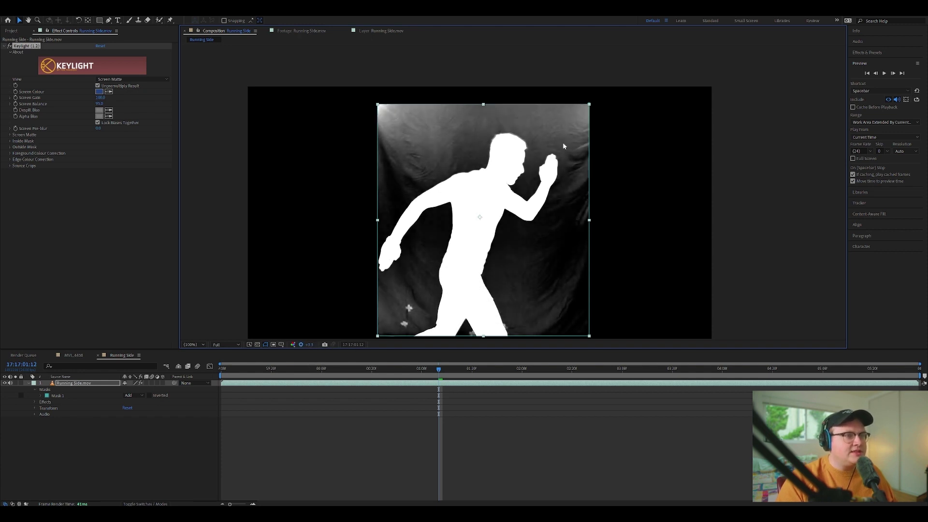
Step: Change Keylight's Screen Colour to the lighter, less saturated blue 5A73A6
left_click(100, 92)
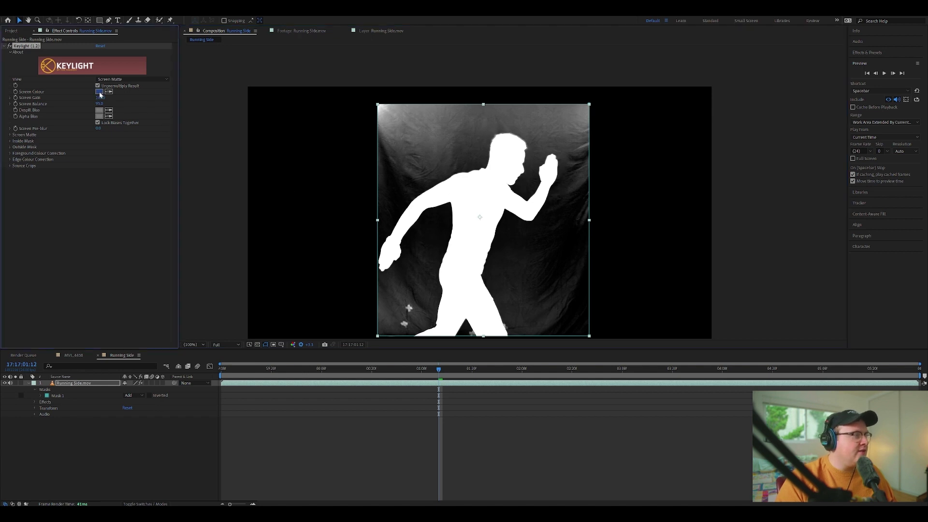
left_click(102, 200)
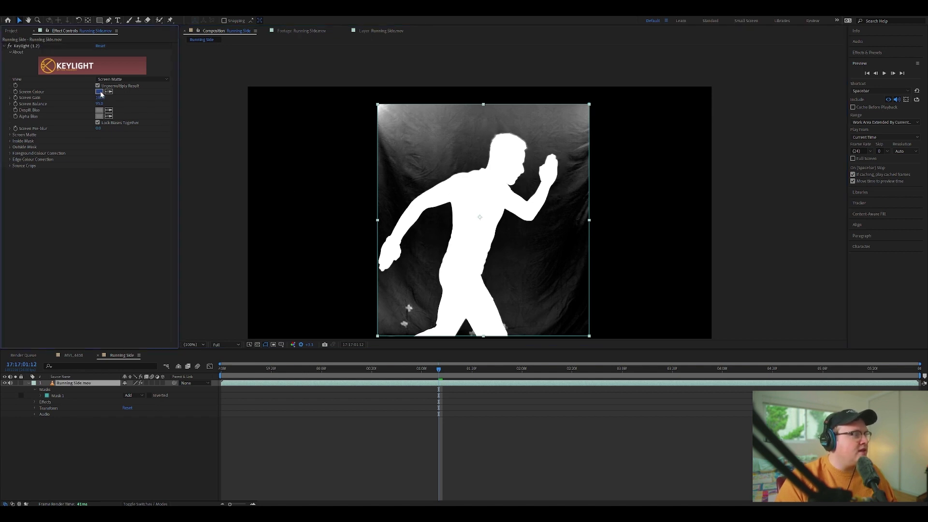
left_click(100, 91)
left_click_drag(571, 303, 680, 129)
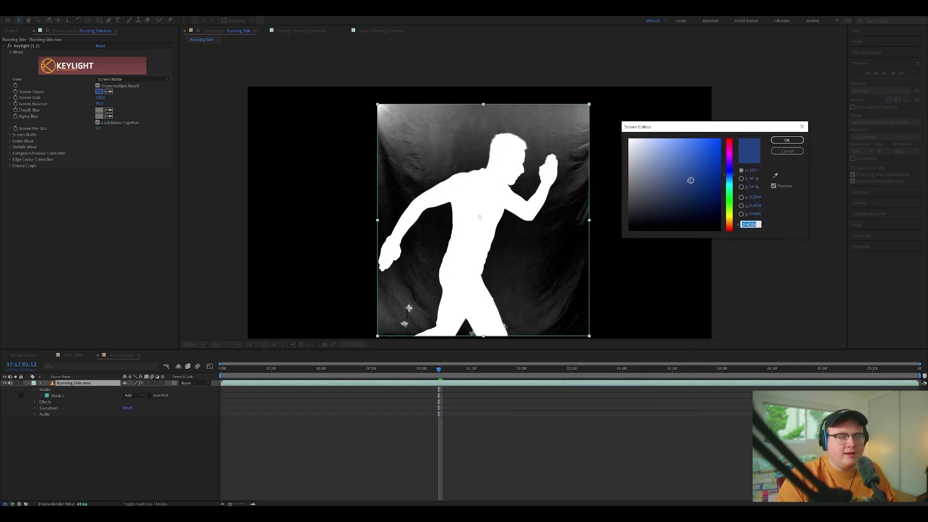
left_click_drag(688, 180, 670, 170)
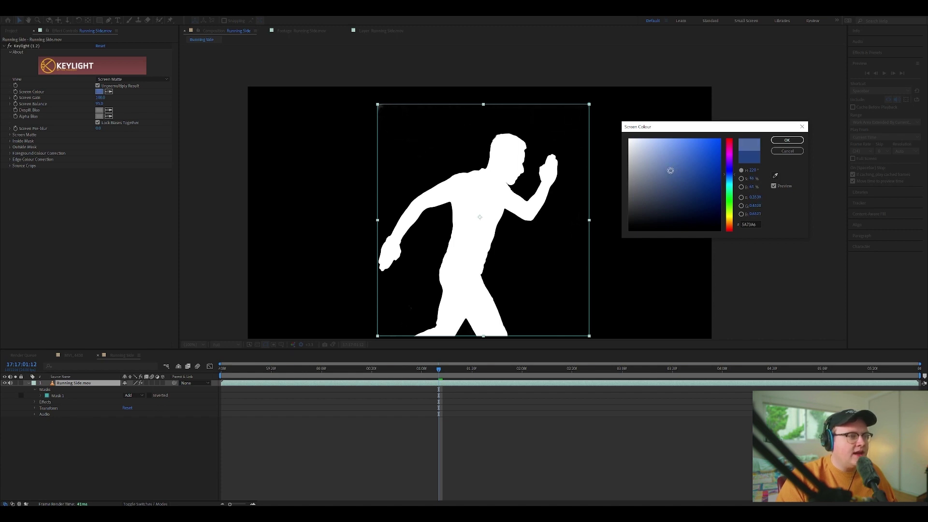
left_click(785, 140)
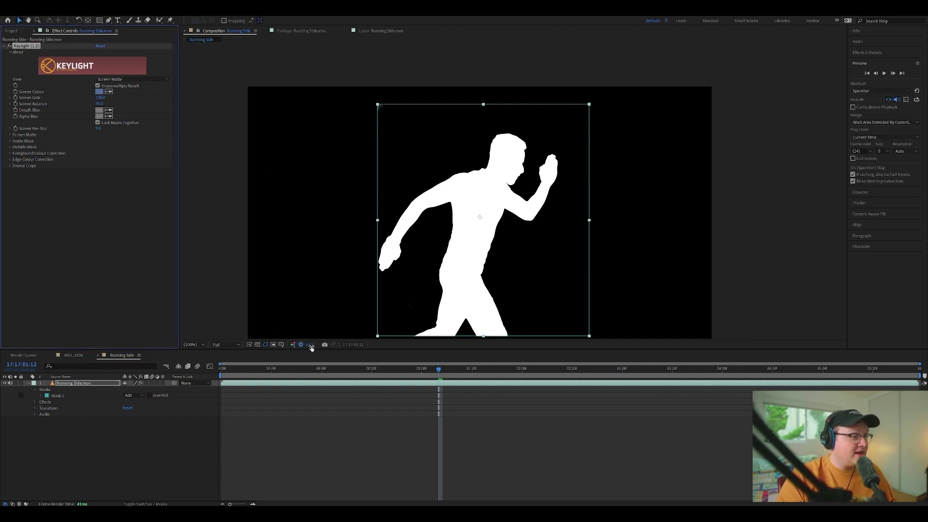
Step: Reset the preview exposure and set Keylight's View to Status to examine the matte
left_click(342, 423)
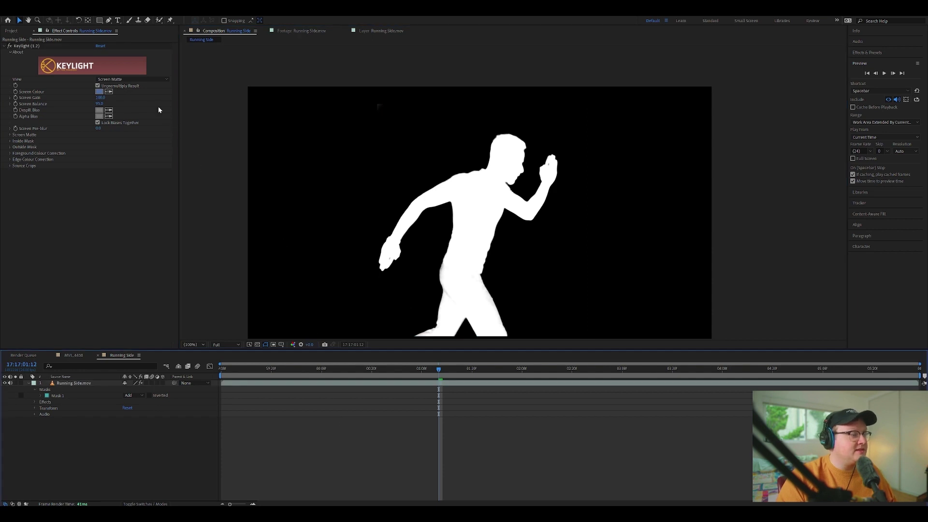
left_click(136, 79)
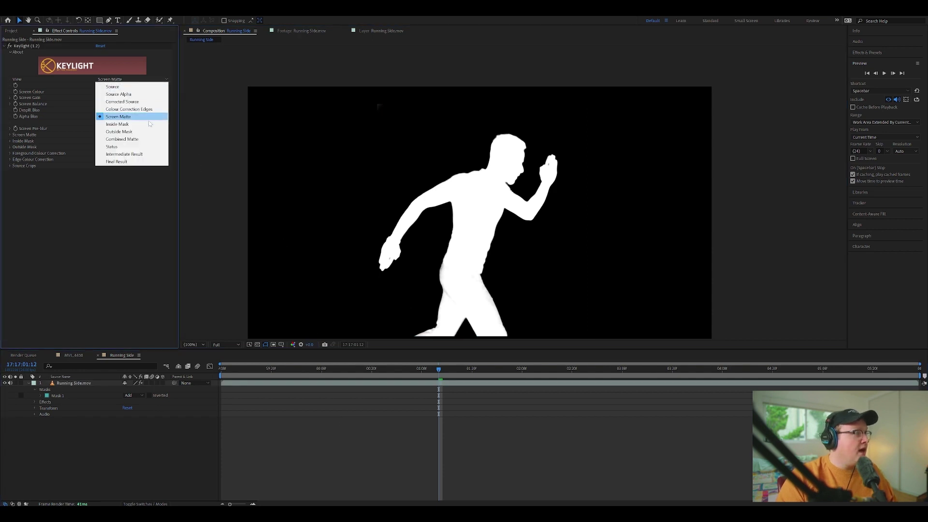
left_click(144, 148)
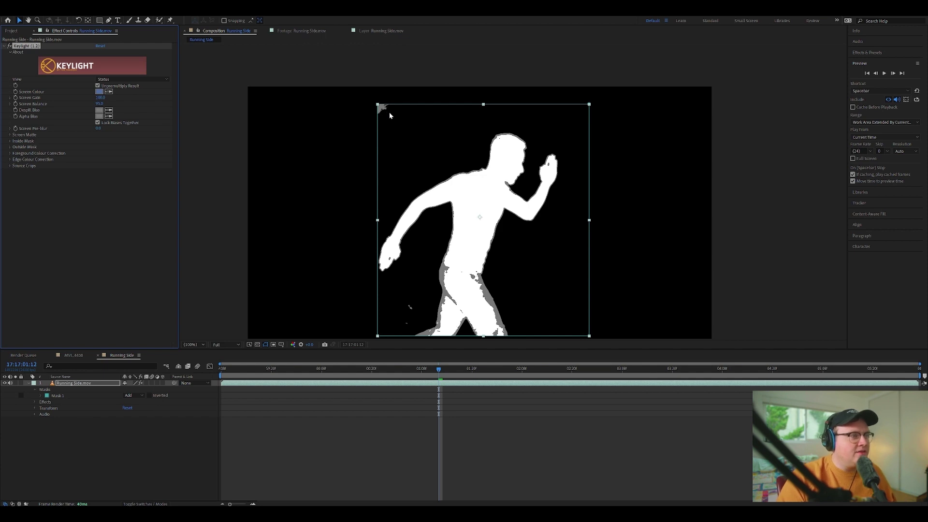
Step: In Keylight's Screen Matte settings, raise Clip Black to about 12 and lower Clip White to fill in the runner's grey areas
left_click(10, 136)
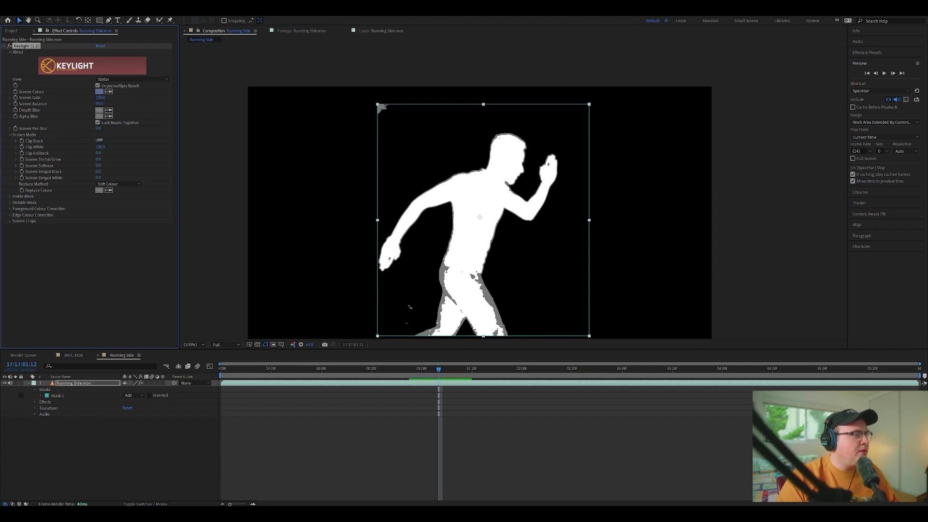
left_click_drag(101, 140, 102, 139)
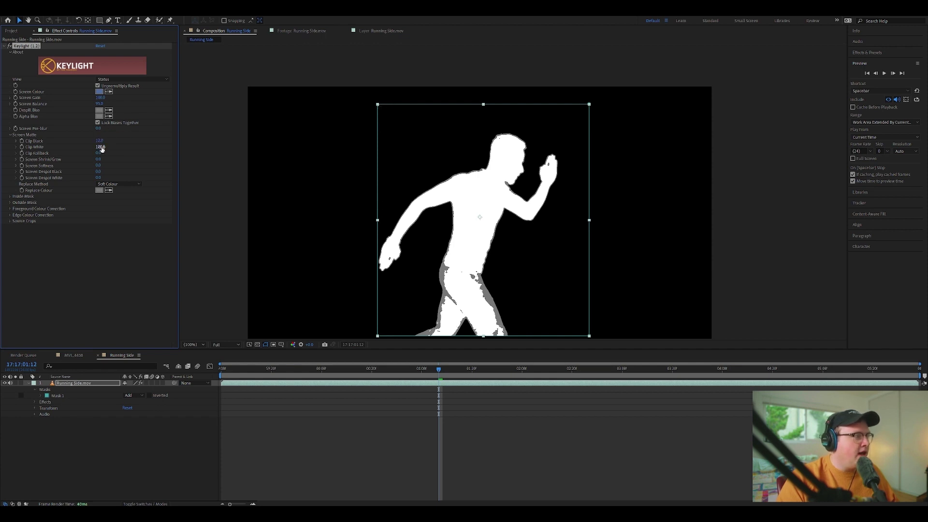
left_click_drag(101, 148, 99, 147)
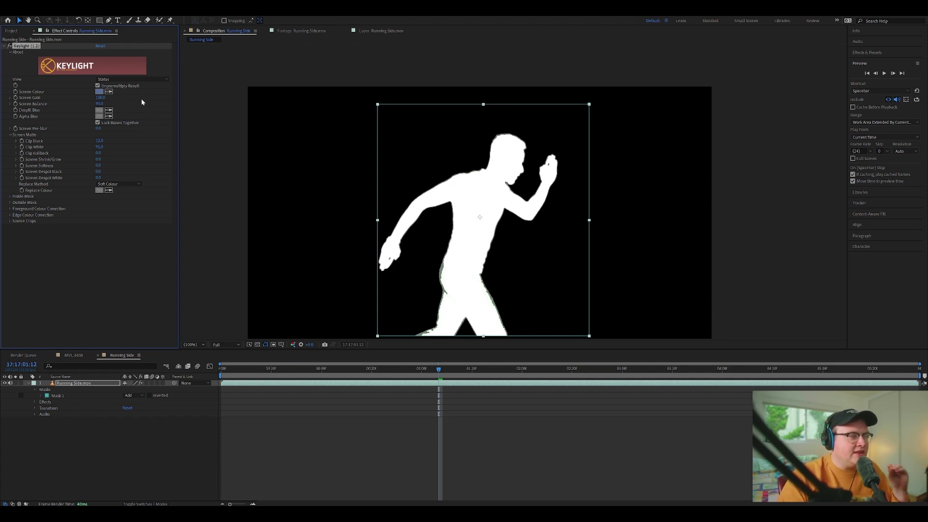
Step: Set Keylight's View to Intermediate Result and play the keyed run from the beginning
left_click(140, 79)
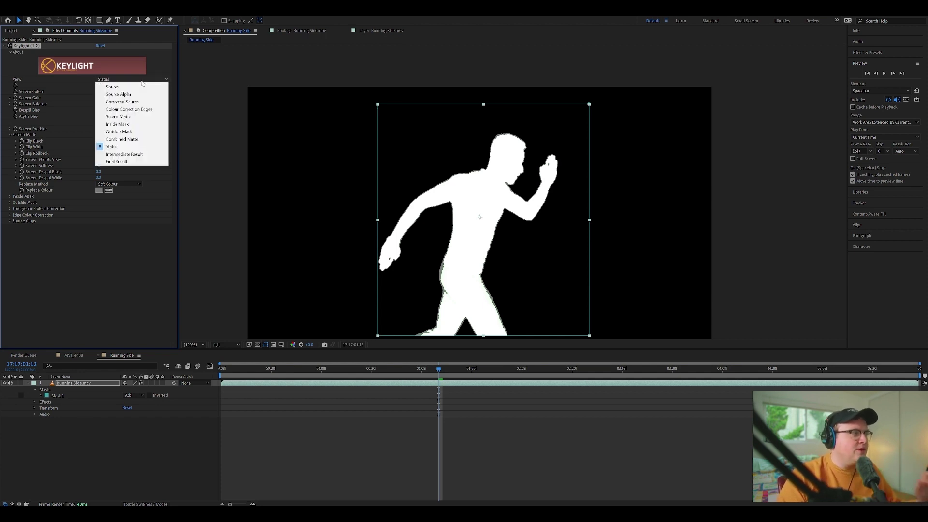
left_click(149, 154)
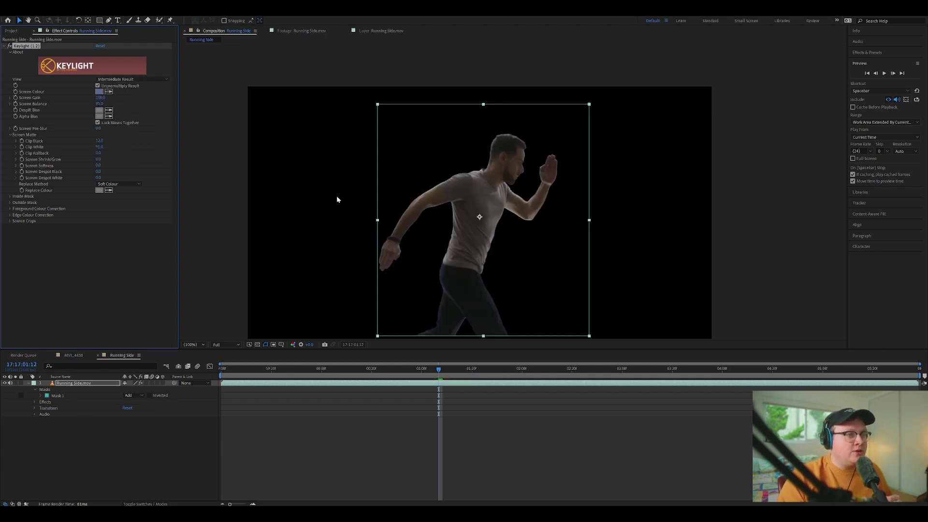
left_click_drag(515, 234, 513, 233)
left_click_drag(437, 368, 118, 344)
key("space")
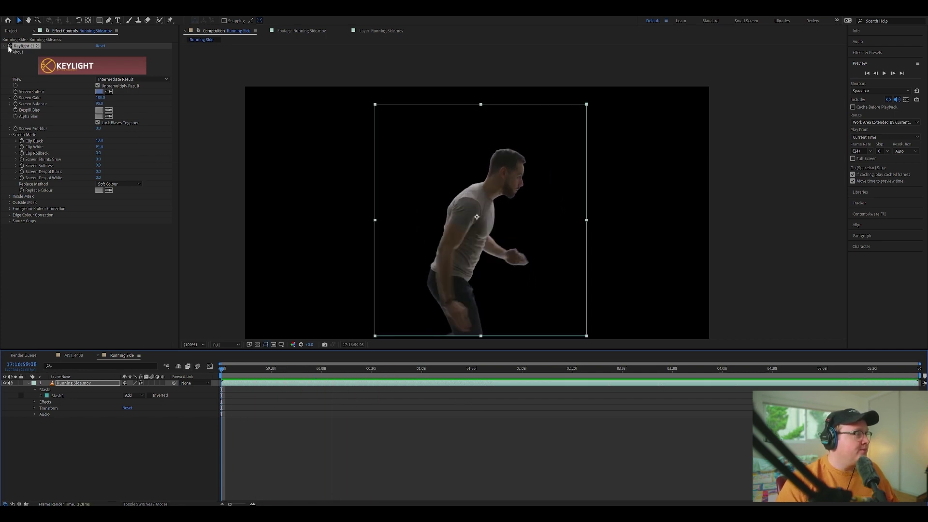
Step: Collapse the Keylight settings and add the Key Cleaner effect to the layer
left_click(8, 47)
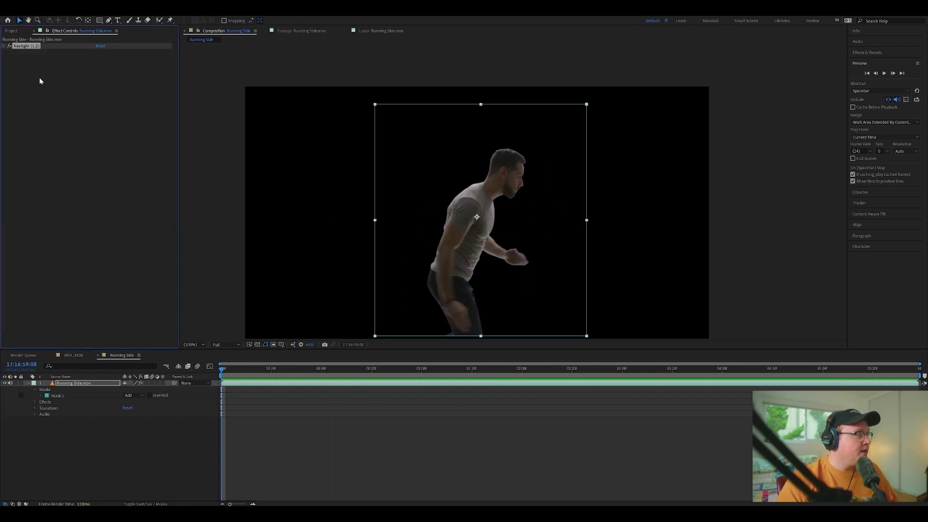
key("ctrl+space")
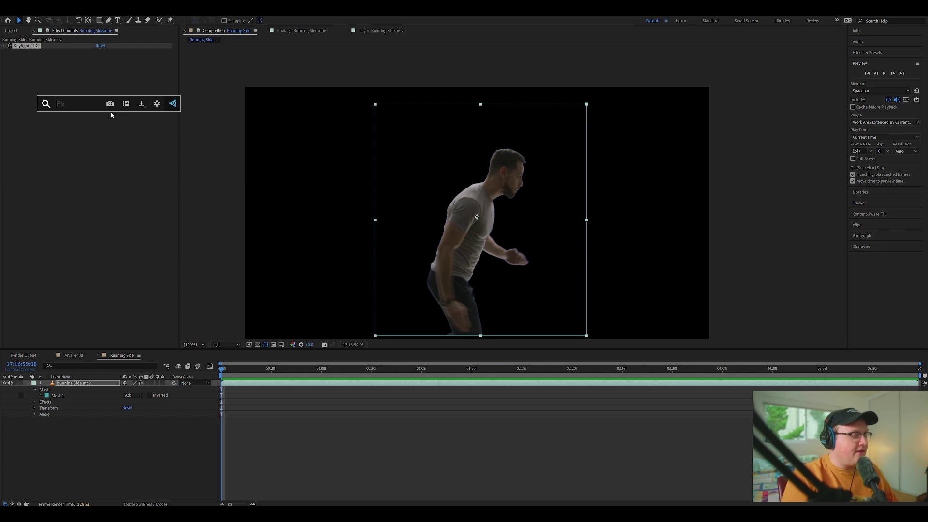
type("key")
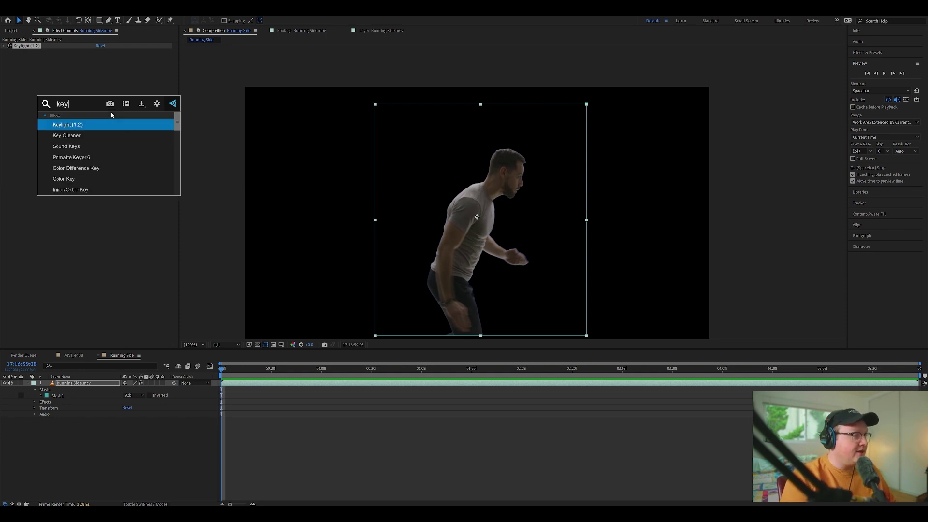
key("Down")
key("Return")
Step: Inspect the blue fringe around the runner's head and add the Advanced Spill Suppressor effect to the layer
scroll(530, 150, "up", 4)
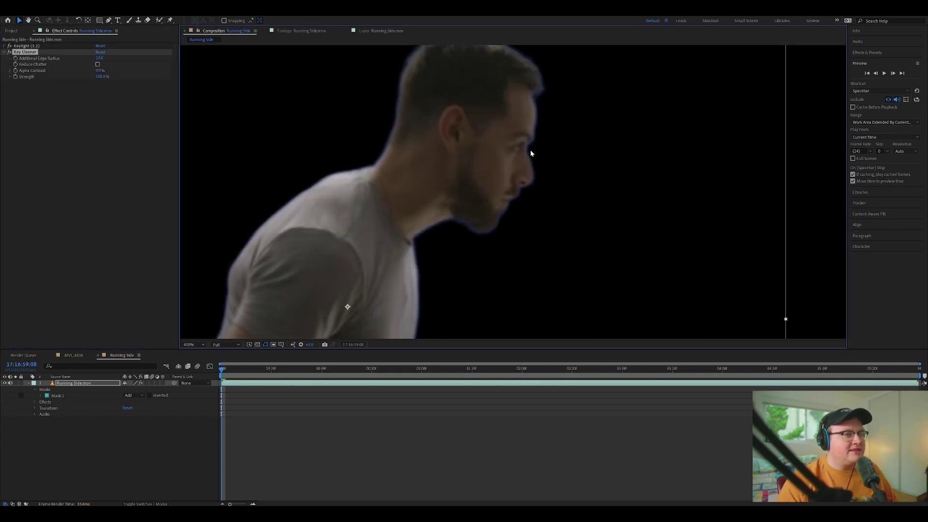
scroll(528, 143, "up", 2)
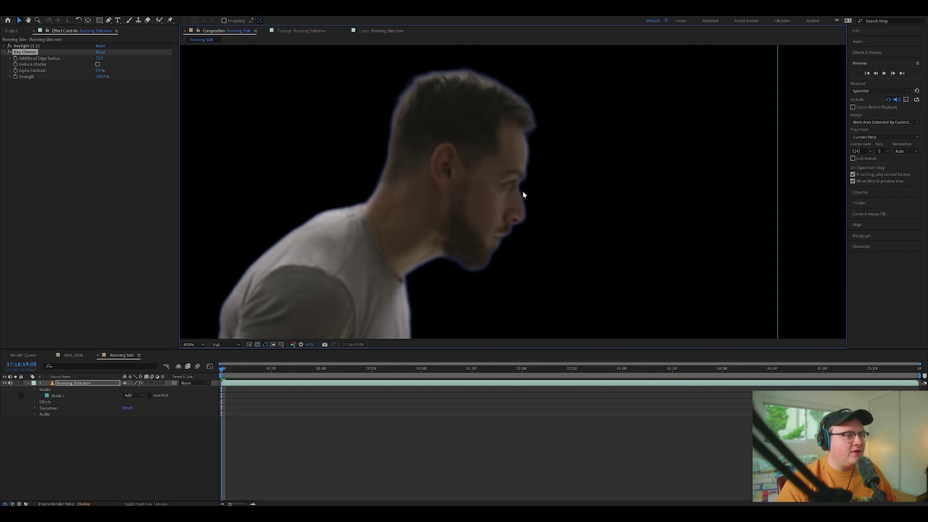
key("ctrl+space")
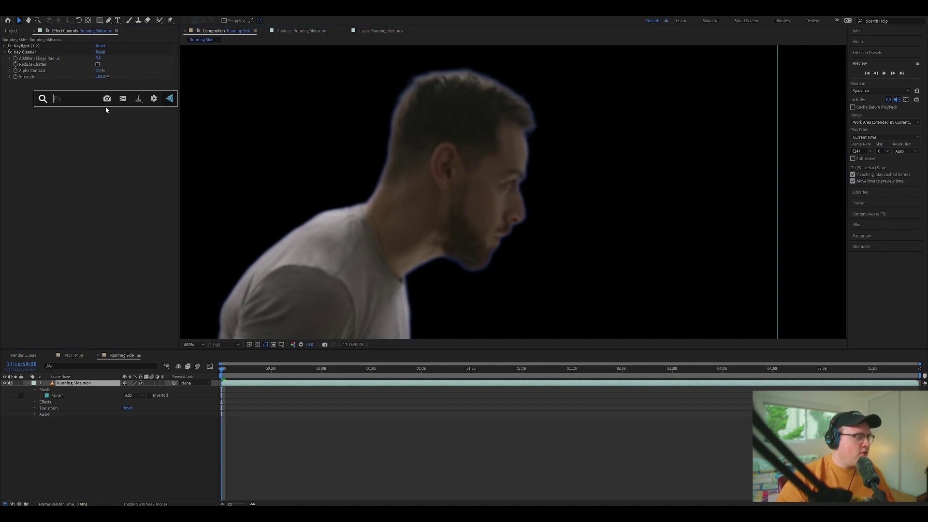
type("adv")
key("Return")
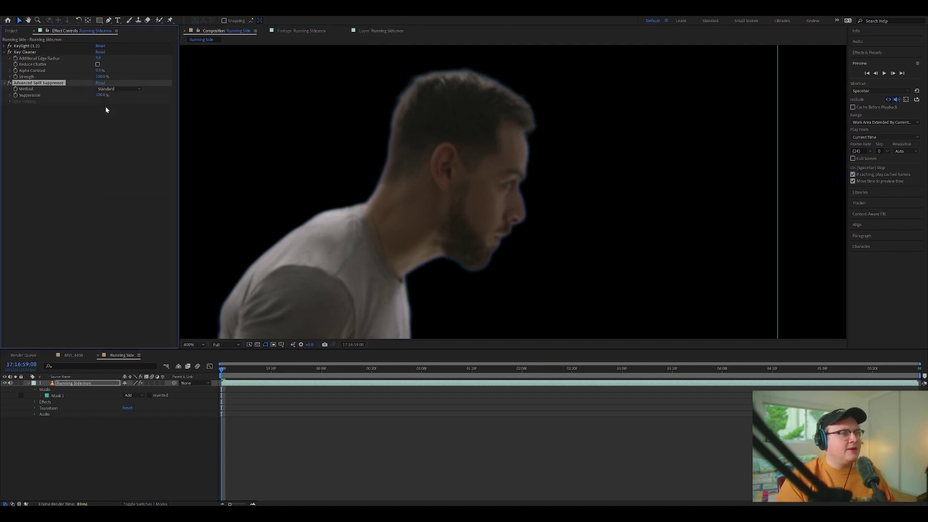
Step: Compare the edges of the runner's head and face with Advanced Spill Suppressor disabled and enabled, leaving it enabled
scroll(449, 144, "down", 1)
left_click_drag(492, 138, 496, 91)
left_click(11, 85)
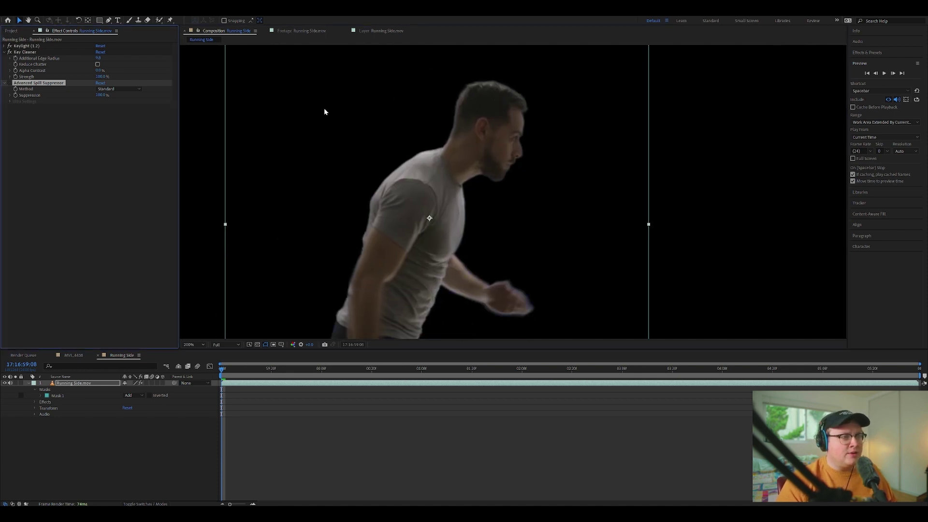
scroll(483, 172, "up", 5)
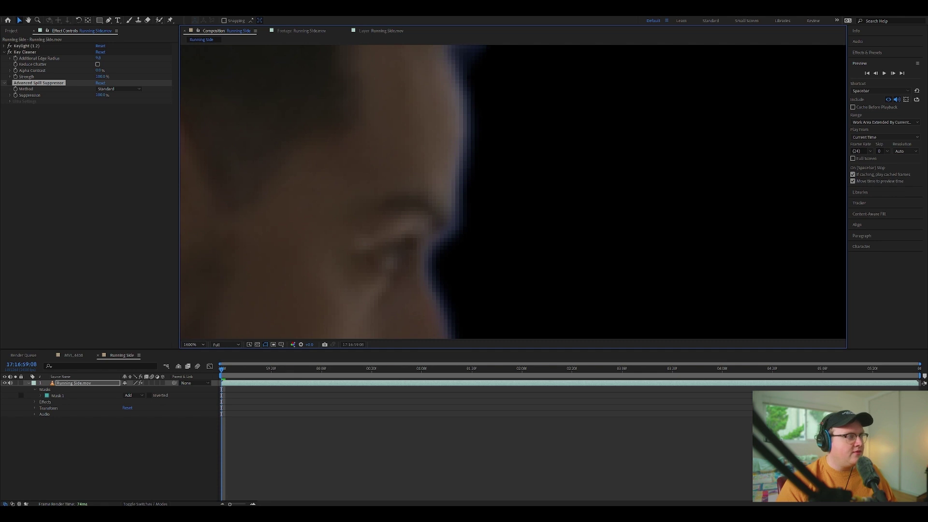
left_click(12, 84)
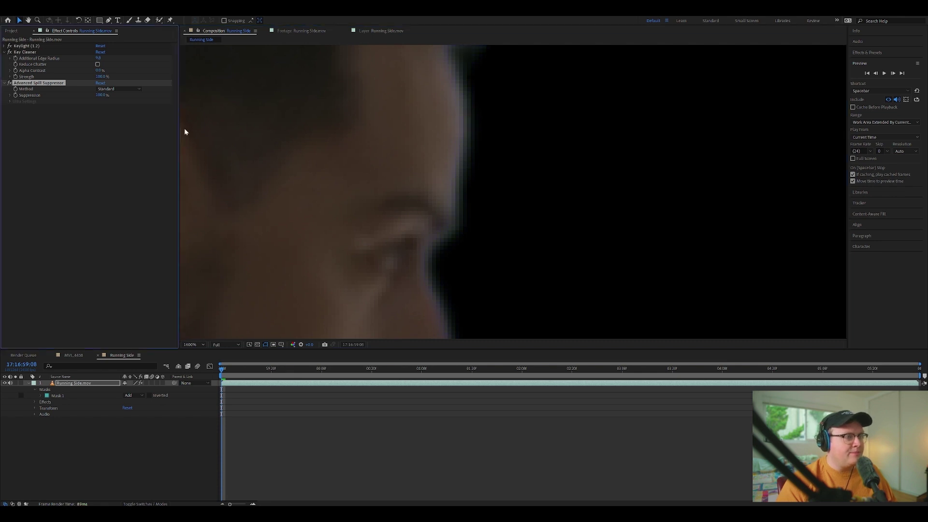
scroll(477, 193, "down", 5)
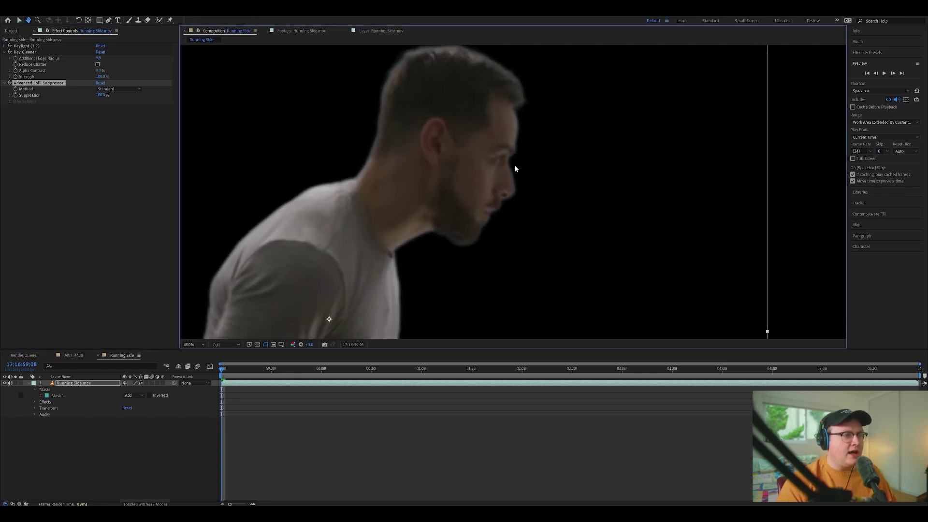
left_click_drag(497, 175, 496, 168)
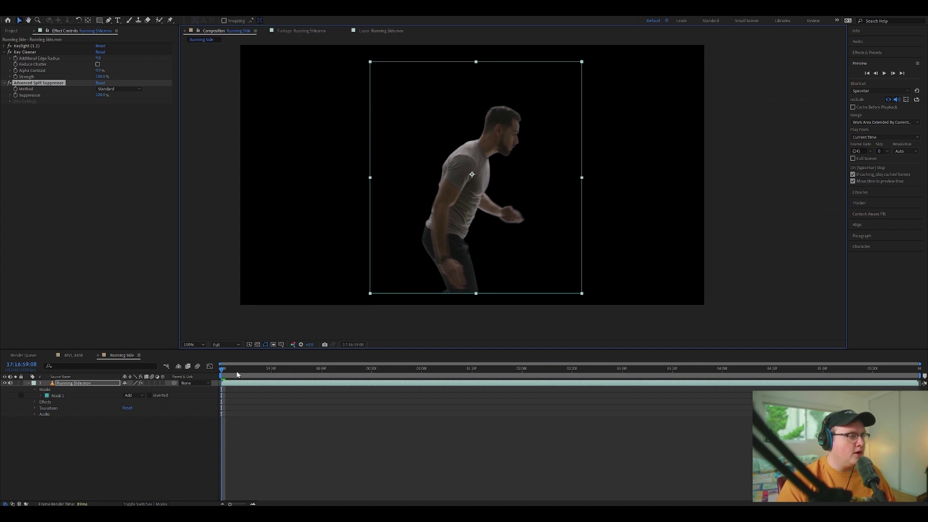
Step: Play back the keyed run from the first frame to check the edges in motion
key("space")
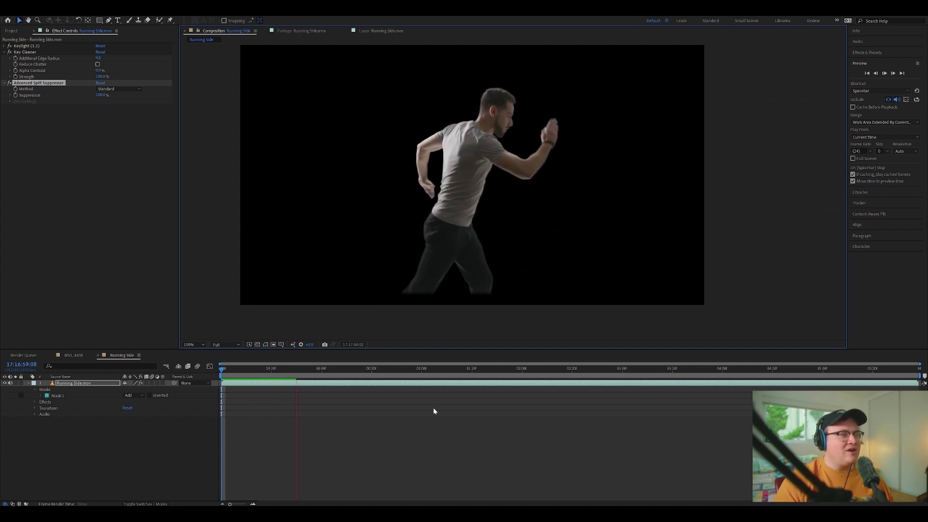
left_click_drag(552, 194, 549, 222)
key("space")
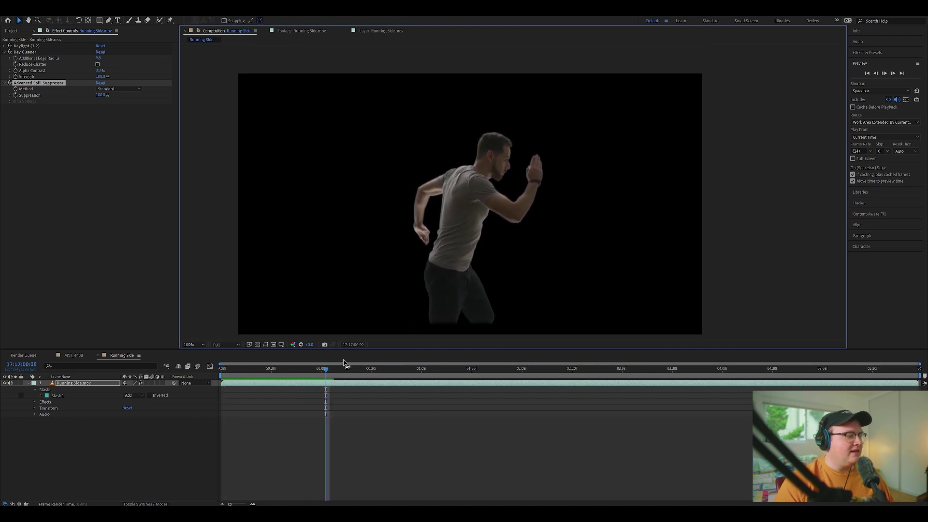
key("space")
Step: Scale the runner layer up to about 112% to fill the frame's lower edge and preview the result
left_click(513, 254)
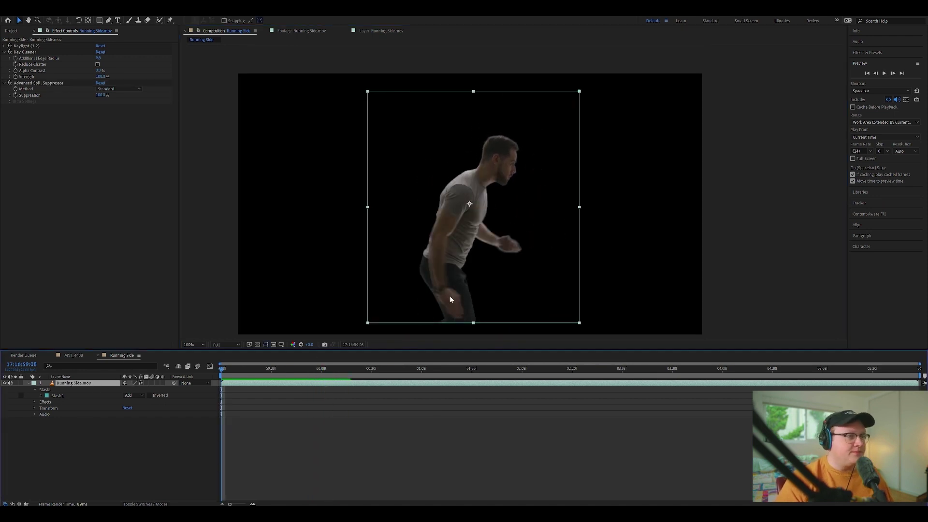
key("s")
left_click_drag(145, 390, 176, 424)
left_click(176, 424)
key("space")
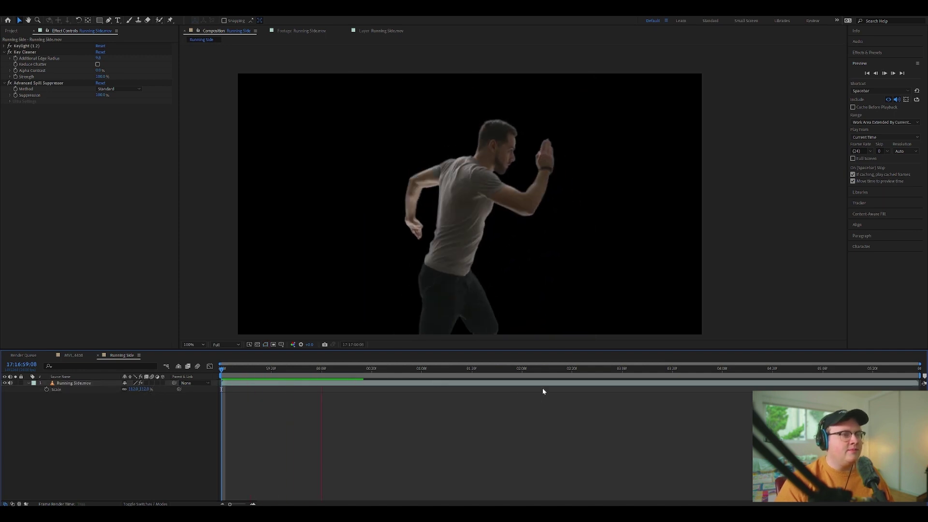
left_click(265, 385)
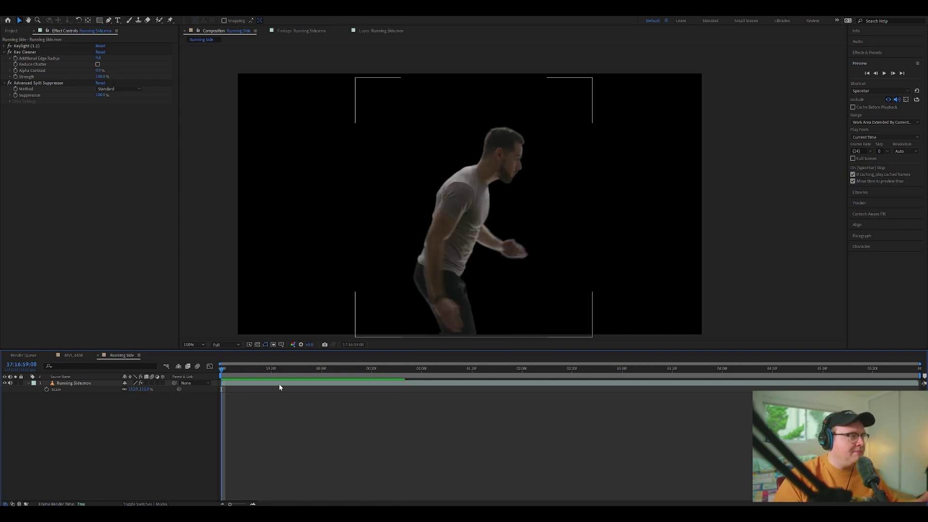
Step: Open the BG image from the project's Images folder and view the whole desert picture
key("ctrl+0")
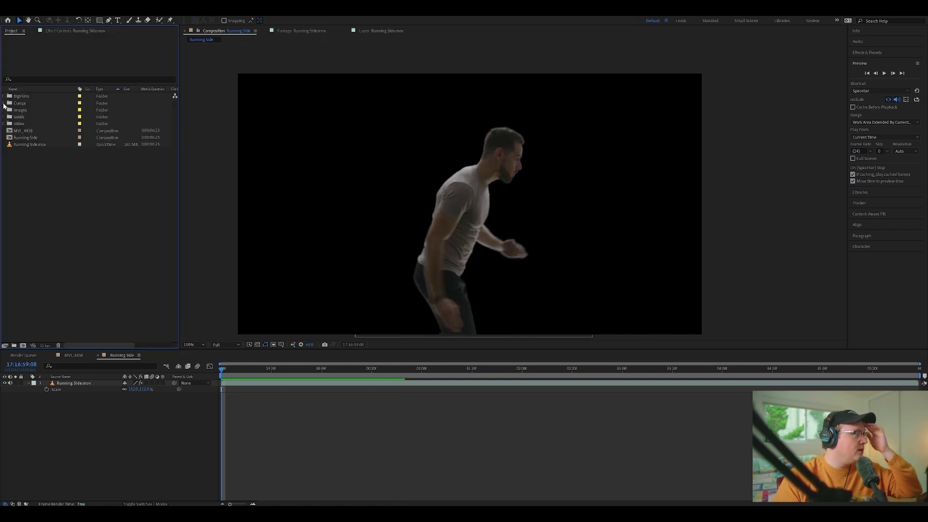
left_click(3, 110)
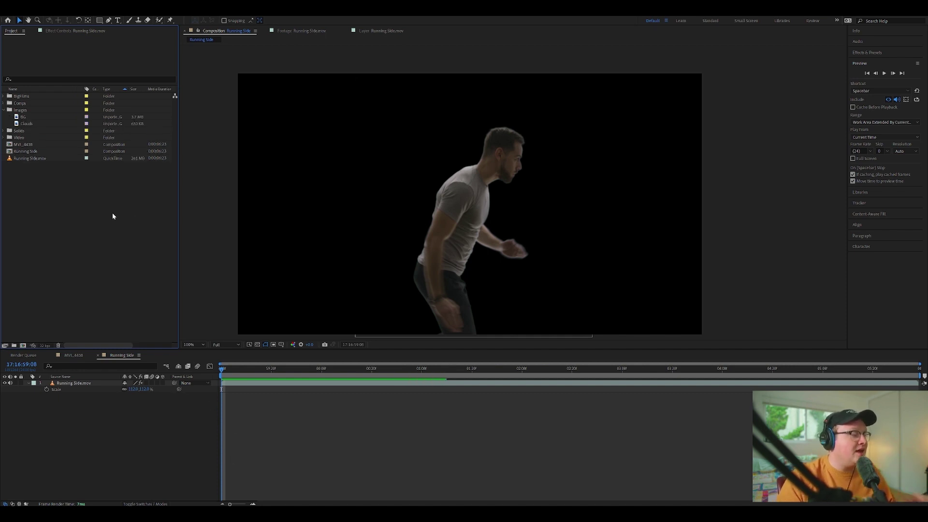
left_click(24, 117)
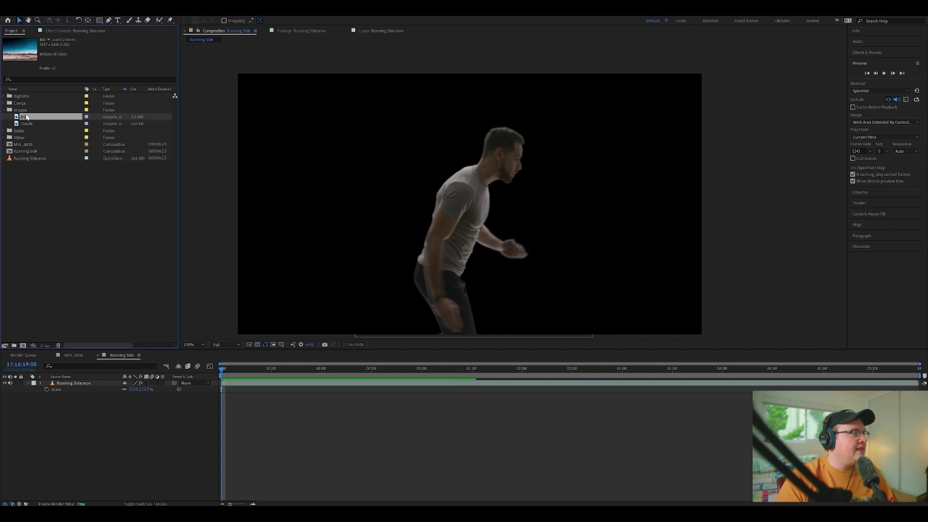
double_click(27, 116)
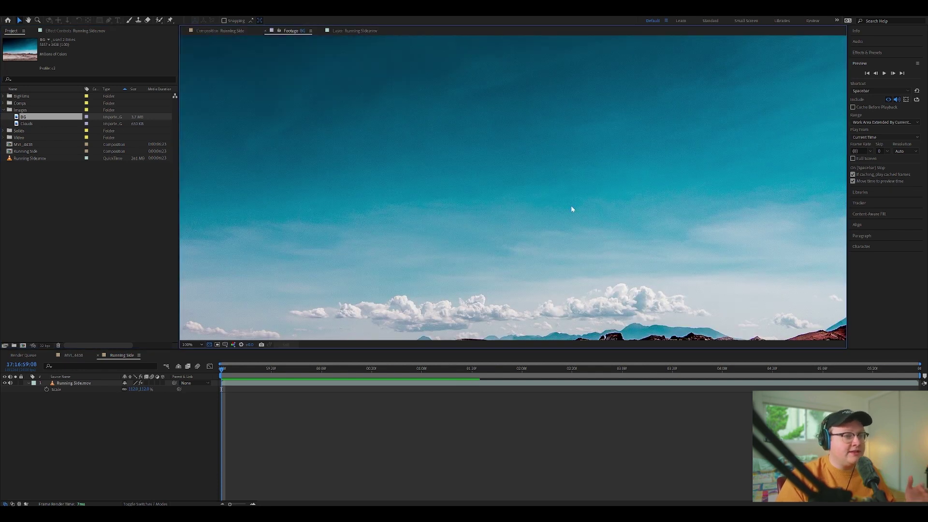
scroll(572, 209, "down", 4)
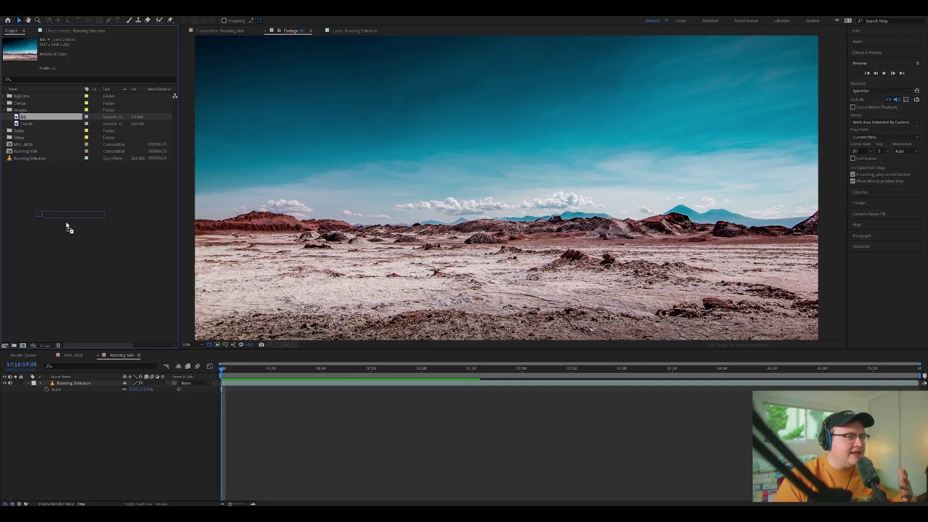
Step: Add the BG image beneath the runner layer and position it so the desert horizon lies behind him
left_click_drag(68, 224, 80, 403)
left_click_drag(486, 257, 486, 232)
left_click_drag(630, 294, 646, 222)
left_click_drag(412, 262, 530, 256)
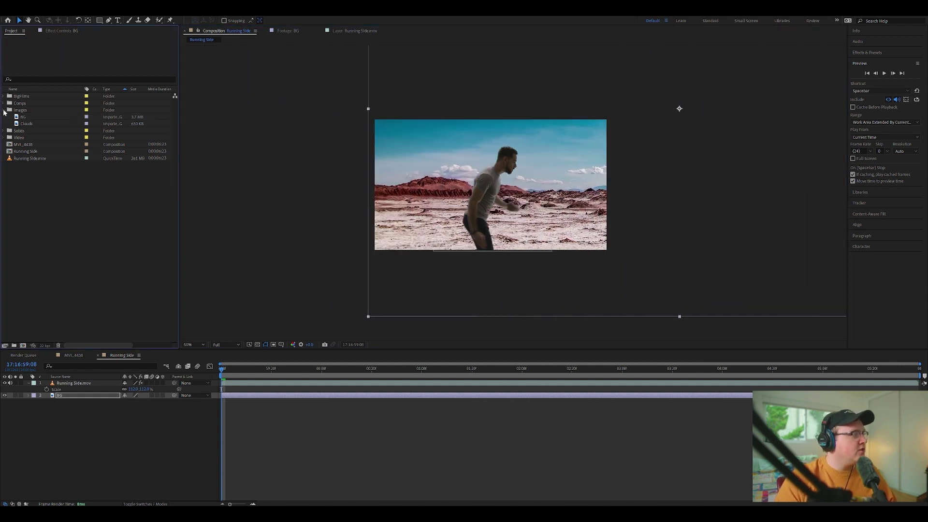
Step: Open the Real-Clouds-Background-01.mov clip from the BigFilms folder for viewing
left_click(4, 110)
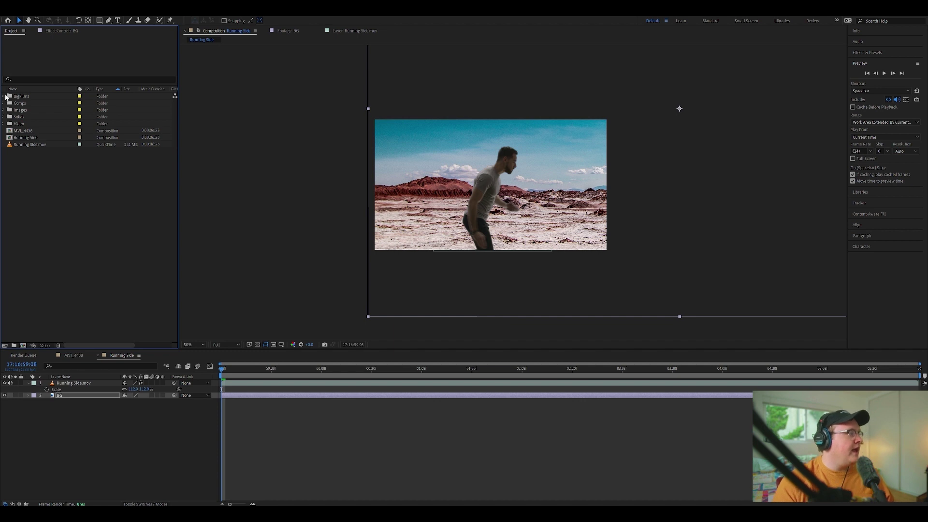
left_click(4, 96)
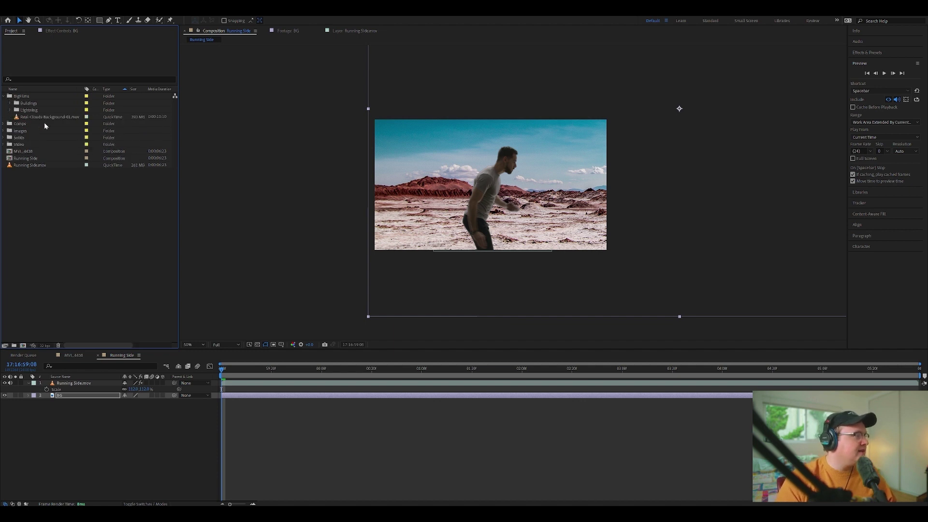
double_click(50, 116)
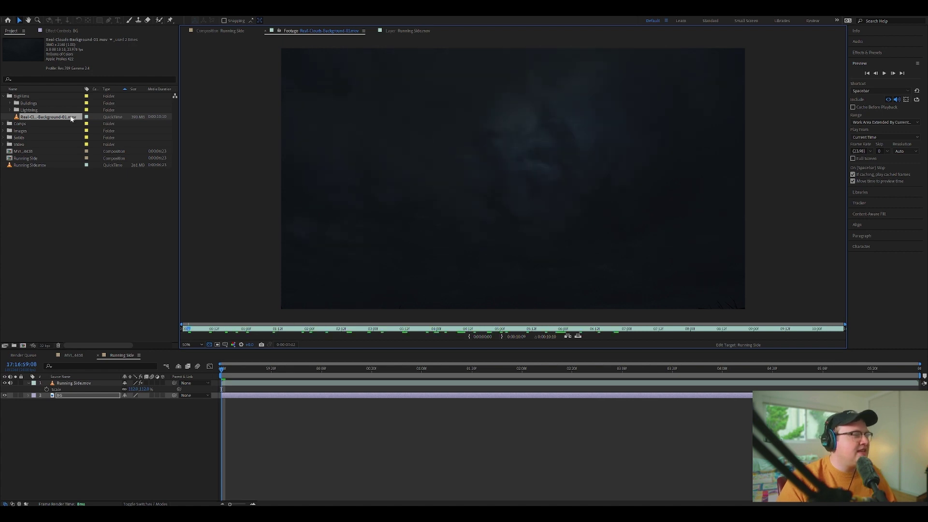
Step: Place Real-Clouds-Background-01.mov between the runner and BG layers and position its bright clouds behind him
left_click_drag(117, 377, 114, 393)
left_click_drag(558, 261, 555, 207)
left_click_drag(250, 373, 301, 371)
left_click_drag(572, 239, 658, 239)
left_click_drag(630, 172, 511, 186)
scroll(511, 187, "down", 2)
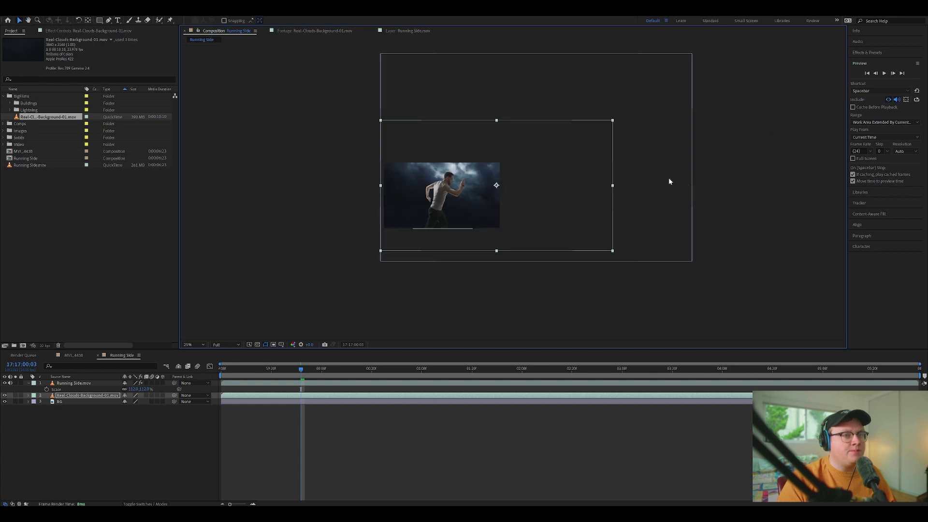
Step: Draw a rectangular mask on the cloud layer covering the sky down to the desert horizon
key("period")
left_click(99, 20)
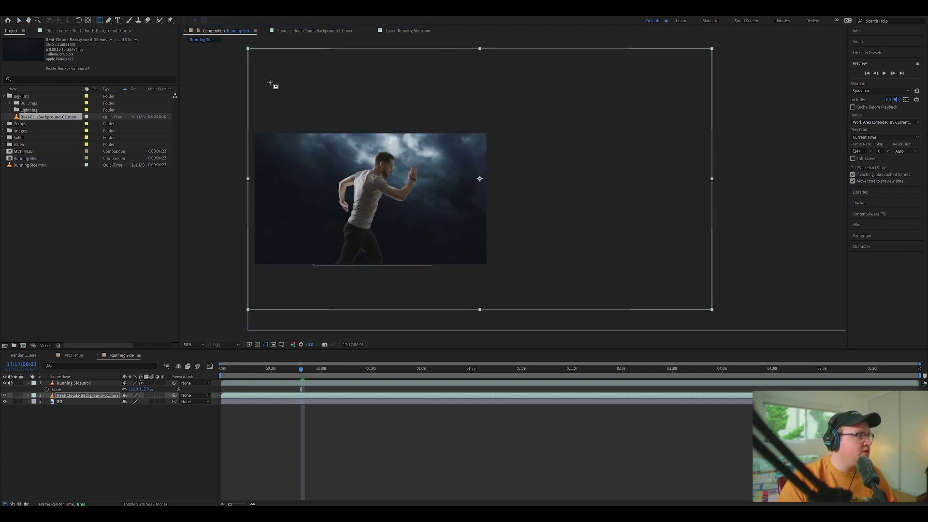
left_click_drag(238, 58, 709, 204)
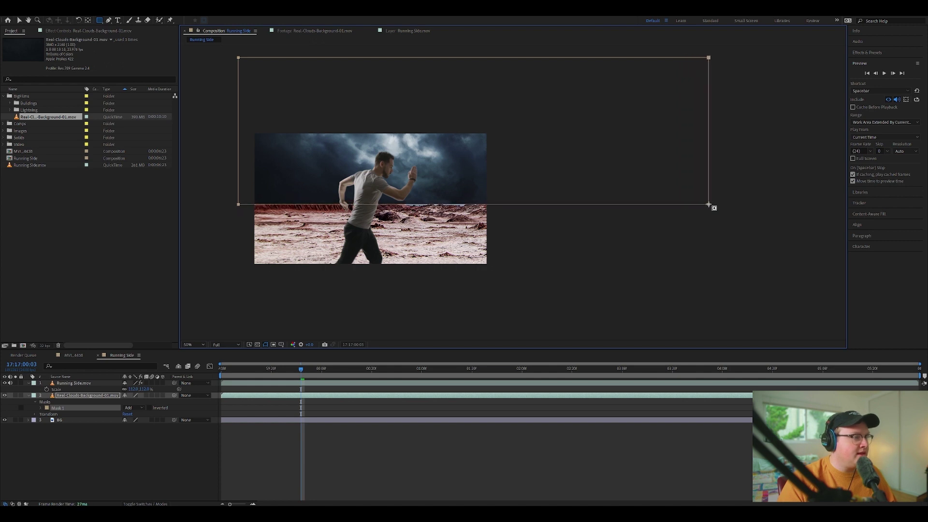
Step: Feather the cloud layer's mask widely so the stormy sky blends into the desert horizon, and inspect the blend
key("f")
left_click_drag(137, 407, 273, 401)
left_click_drag(443, 239, 610, 228)
scroll(482, 248, "up", 1)
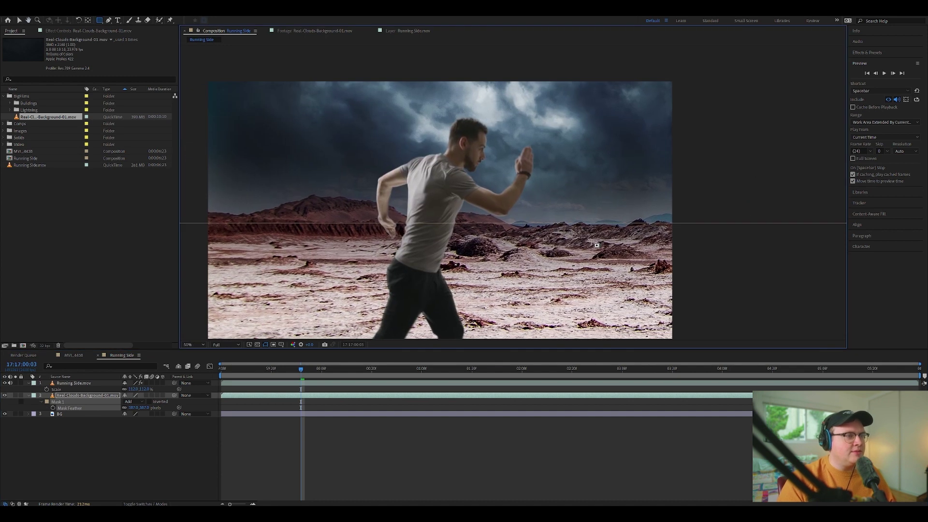
scroll(597, 245, "down", 1)
left_click(134, 442)
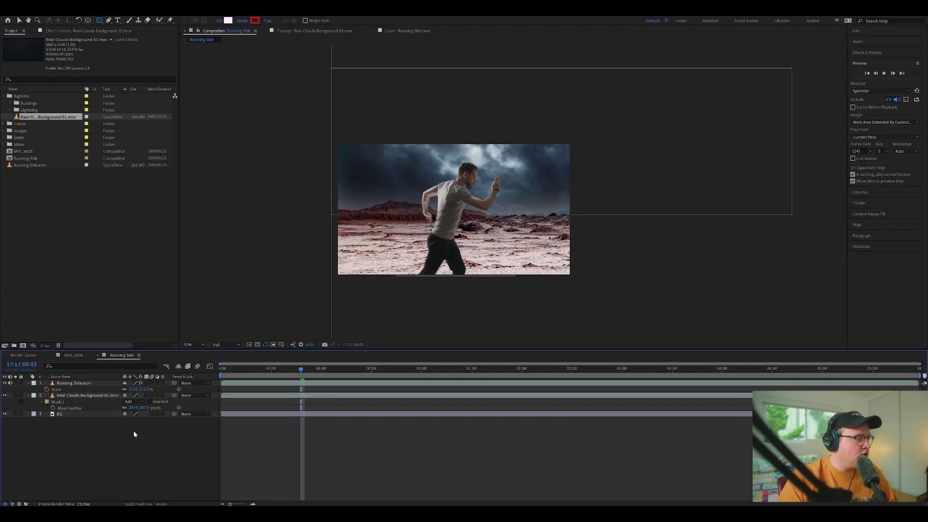
left_click_drag(535, 181, 626, 147)
scroll(537, 193, "up", 1)
Step: Create a new null object at the top of the Running Side composition
left_click(161, 464)
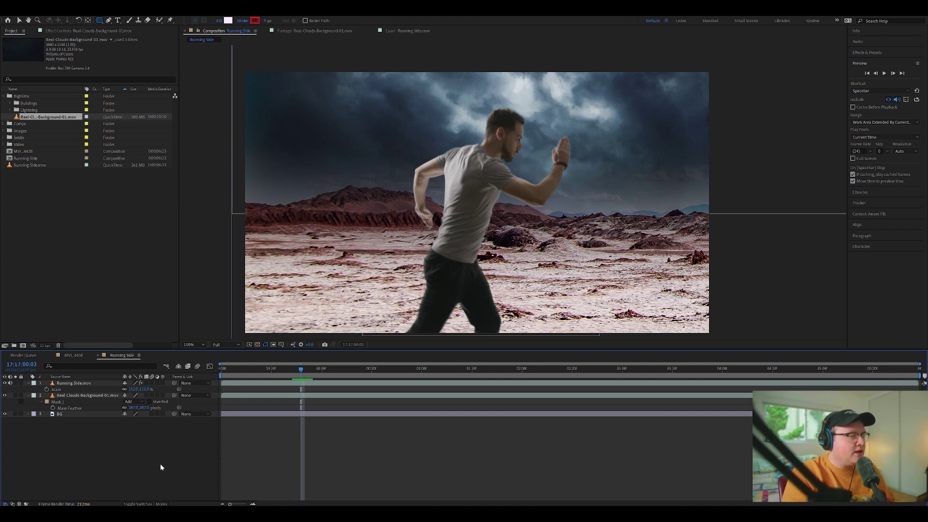
key("ctrl+alt+shift+y")
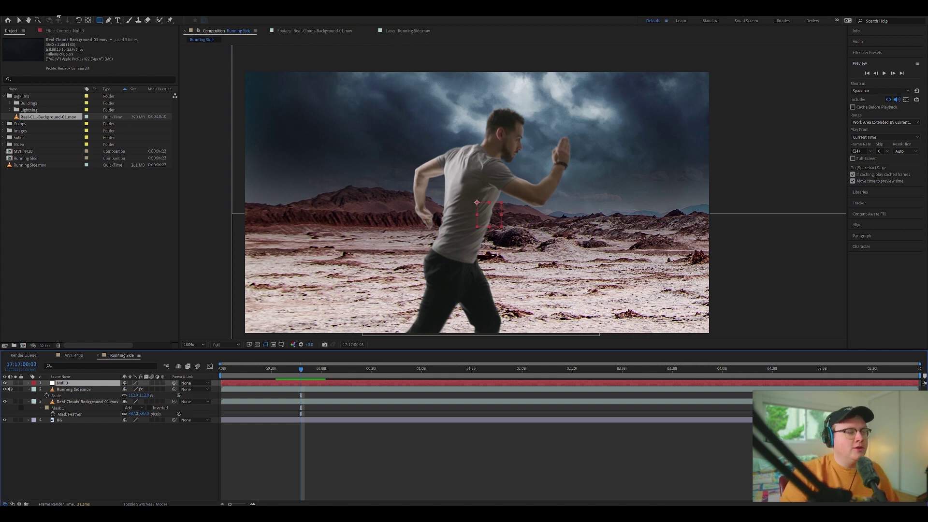
left_click(58, 16)
mouse_move(78, 21)
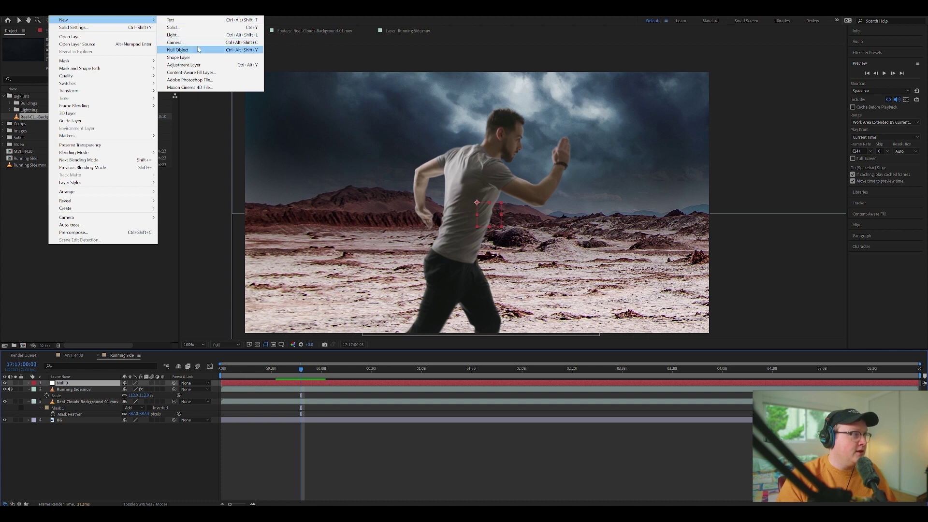
left_click(202, 456)
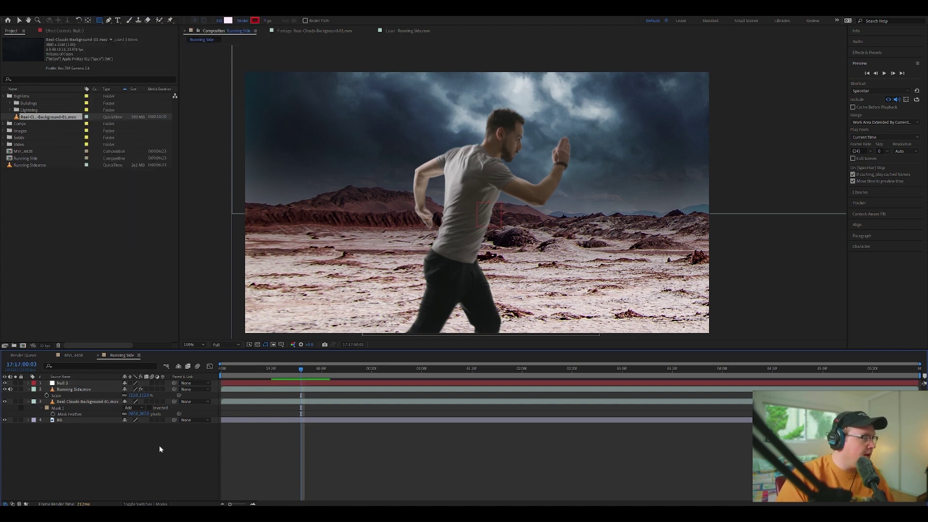
Step: Parent the Real-Clouds-Background-01.mov and BG layers to the null, leaving the runner layer unparented
left_click(94, 389)
left_click(90, 402)
left_click(88, 421)
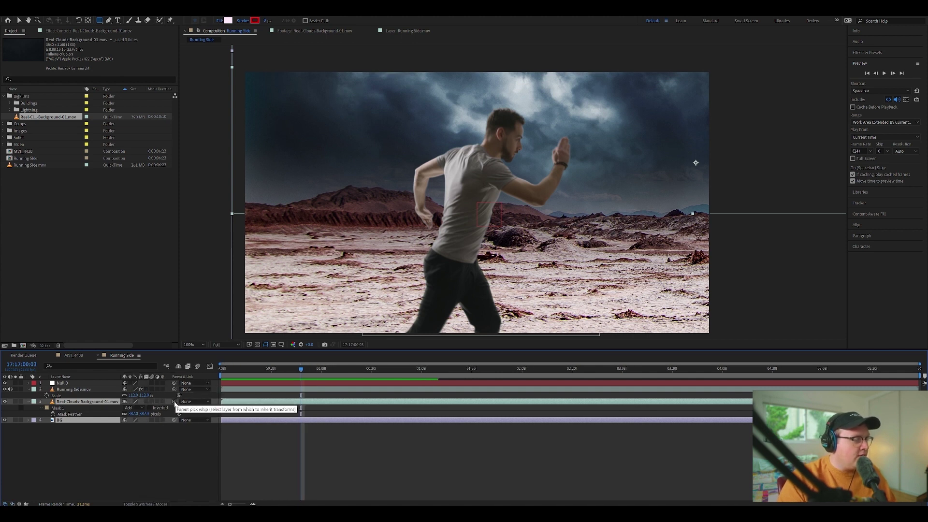
mouse_move(151, 401)
left_mouse_down()
mouse_move(90, 385)
mouse_move(114, 388)
mouse_move(54, 389)
mouse_move(157, 388)
left_mouse_up()
Step: Reveal the null's Position, test sliding the background sideways with it, and undo the shift
left_click(90, 385)
key("p")
left_click_drag(227, 413, 140, 406)
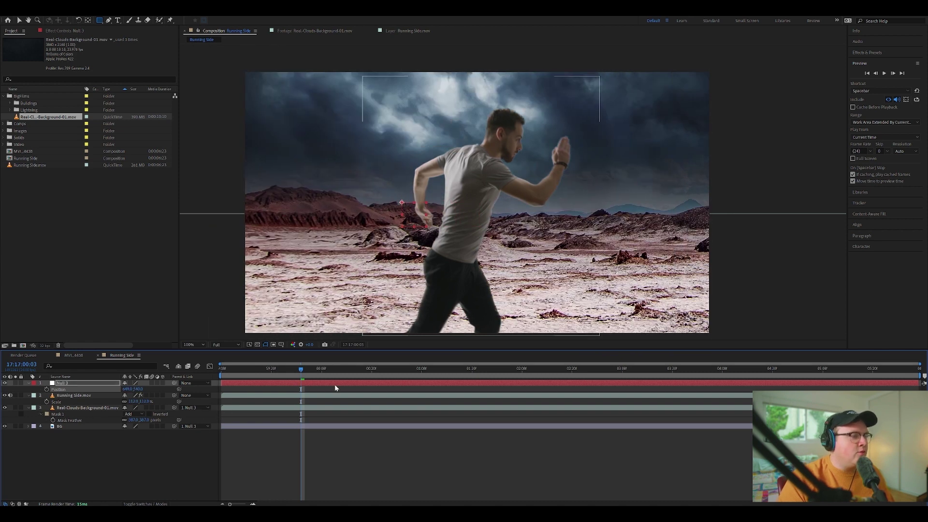
key("ctrl+z")
Step: Set a Position keyframe for the null at the first frame of the composition
left_click_drag(300, 370, 215, 371)
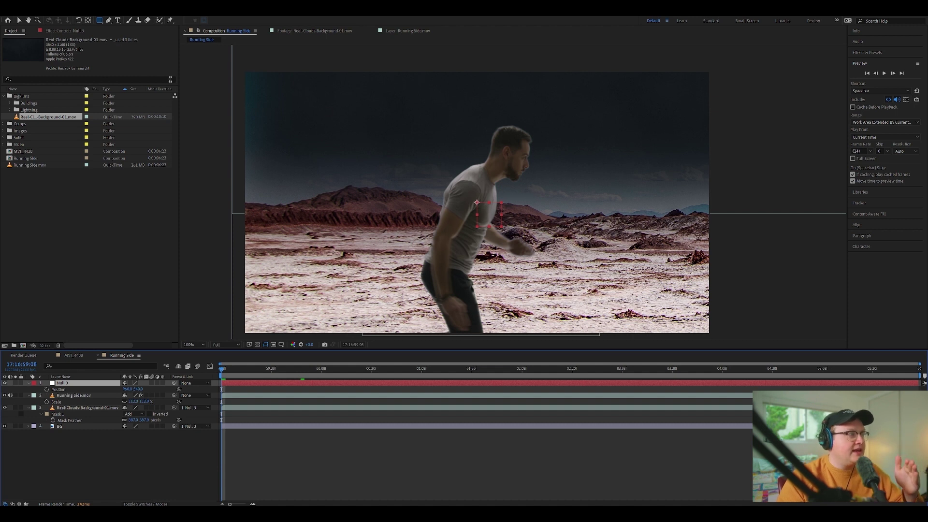
left_click(19, 21)
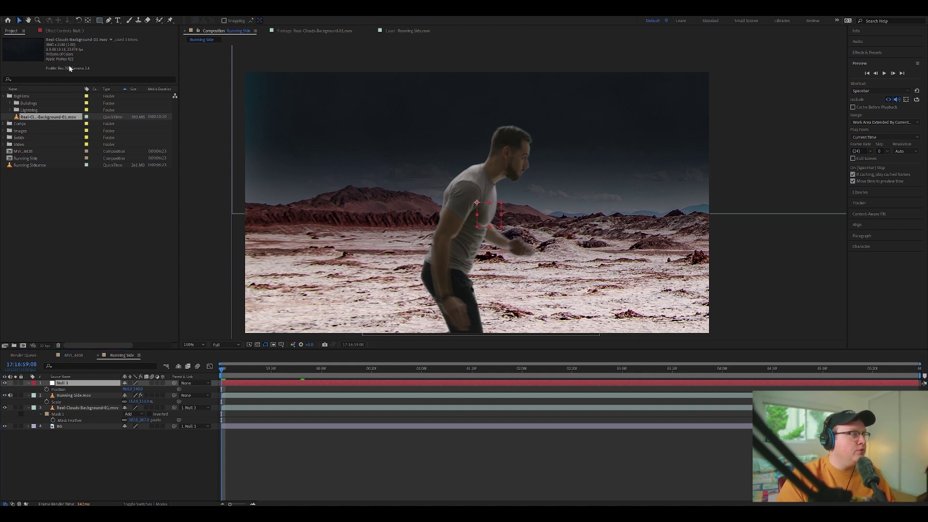
left_click(47, 389)
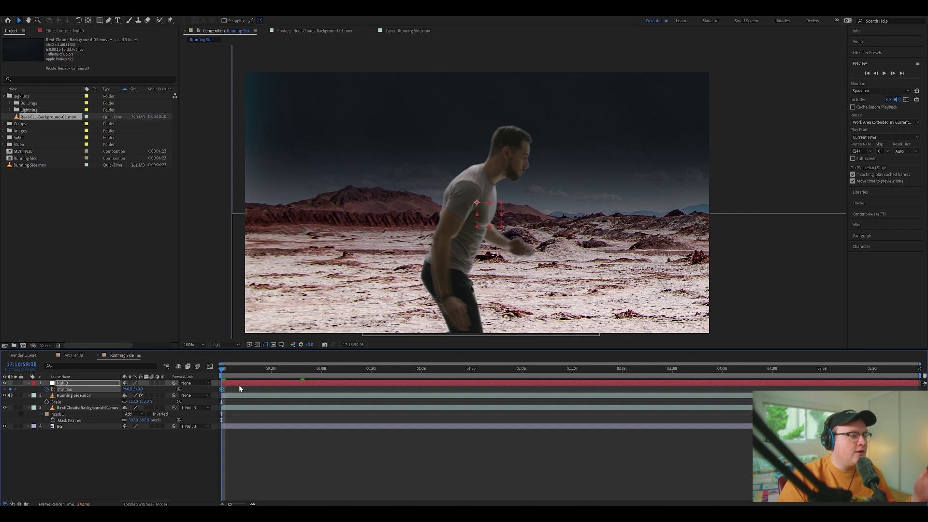
Step: Near the end at 17:17:06:06, keyframe the null's X position at about -700, and return to the first frame
left_click_drag(285, 371, 915, 371)
left_click_drag(131, 391, 58, 391)
left_click_drag(126, 389, 69, 389)
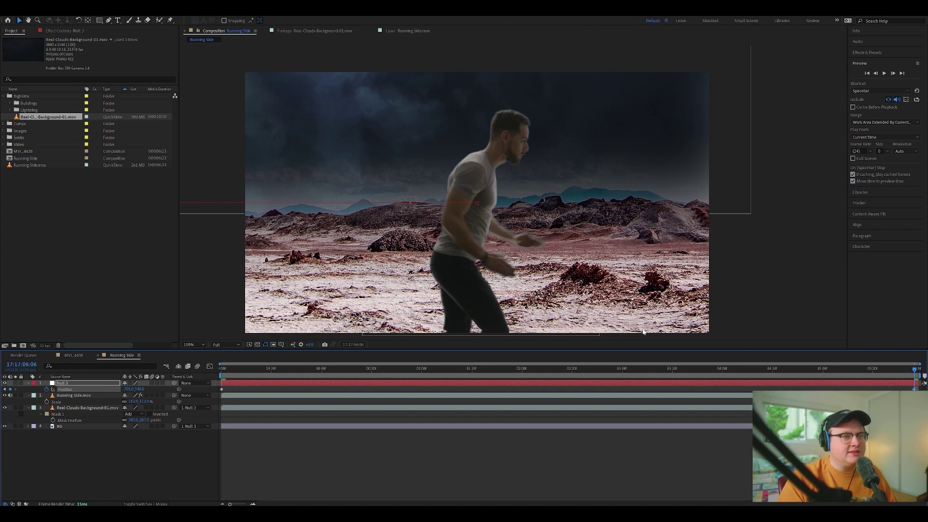
key("Home")
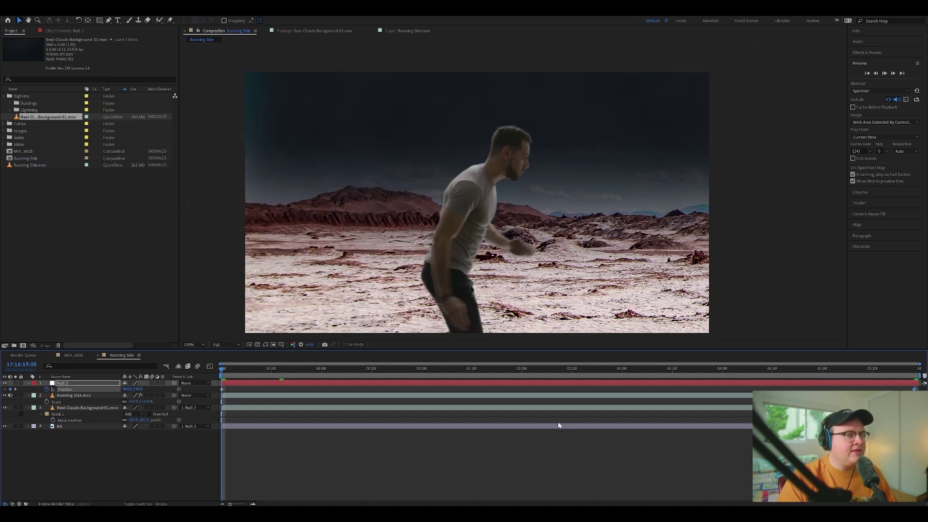
Step: Preview the sliding background, shorten the work area to end about three-fifths through the composition, and return to the first frame
key("space")
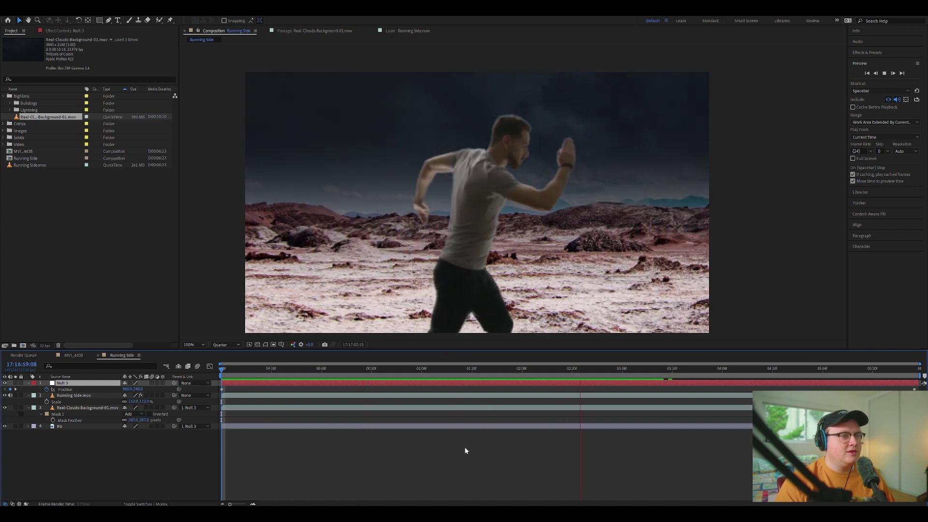
key("space")
left_click_drag(628, 374, 284, 373)
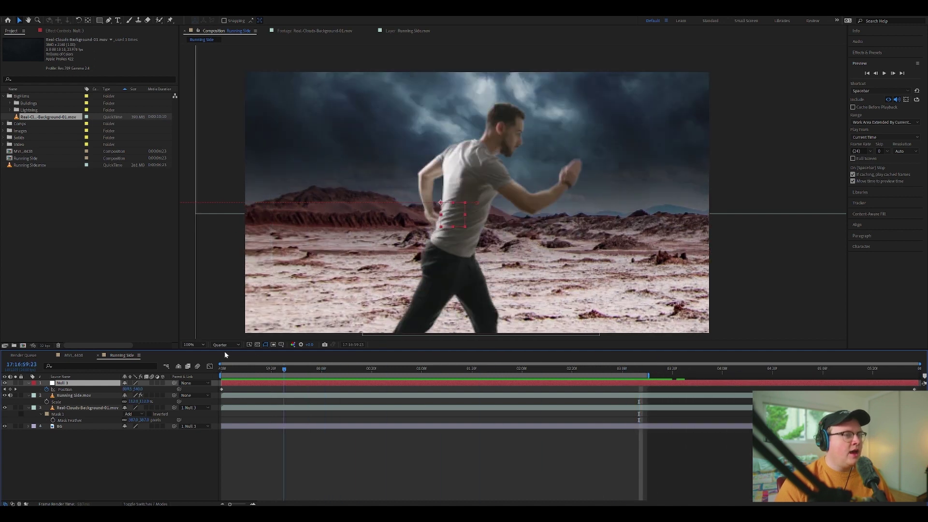
left_click_drag(225, 351, 222, 353)
Step: Apply the Lumetri Color effect to the BG desert layer
left_click(85, 425)
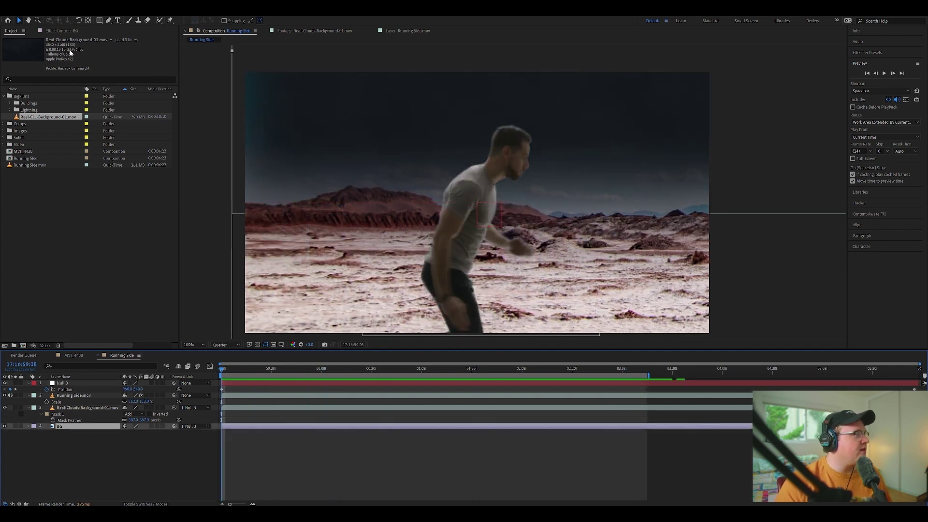
left_click(77, 30)
key("ctrl+space")
type("lum")
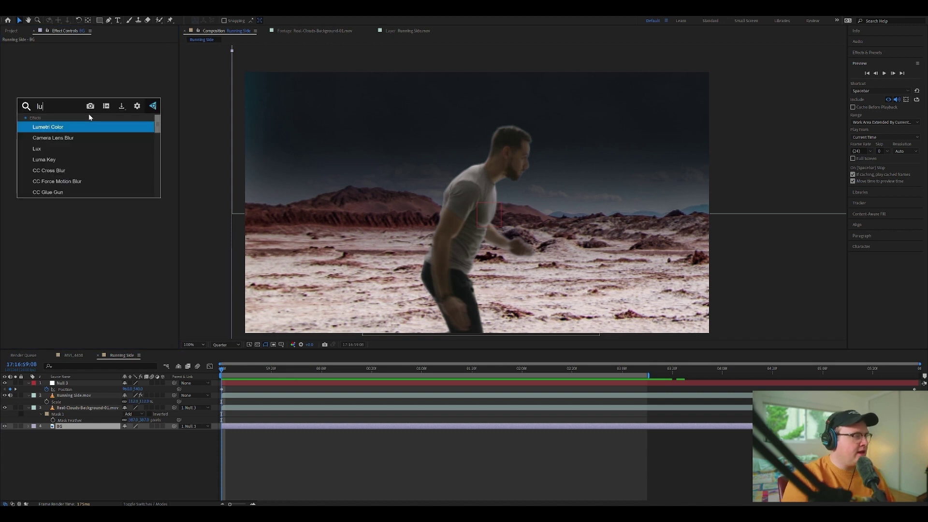
key("Return")
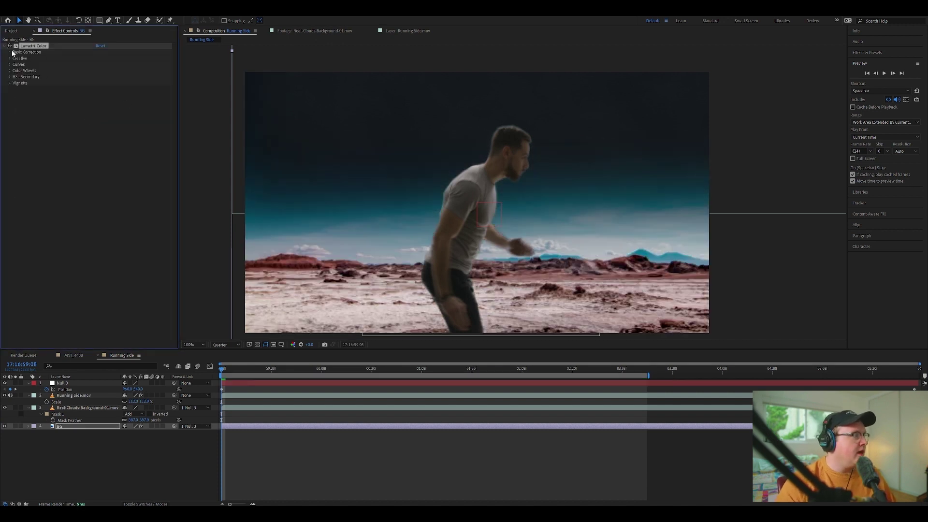
Step: Grade the desert layer for night in Basic Correction, with lower exposure, cooler temperature and raised contrast and highlights, and preview it
left_click(9, 52)
left_click_drag(97, 108, 80, 109)
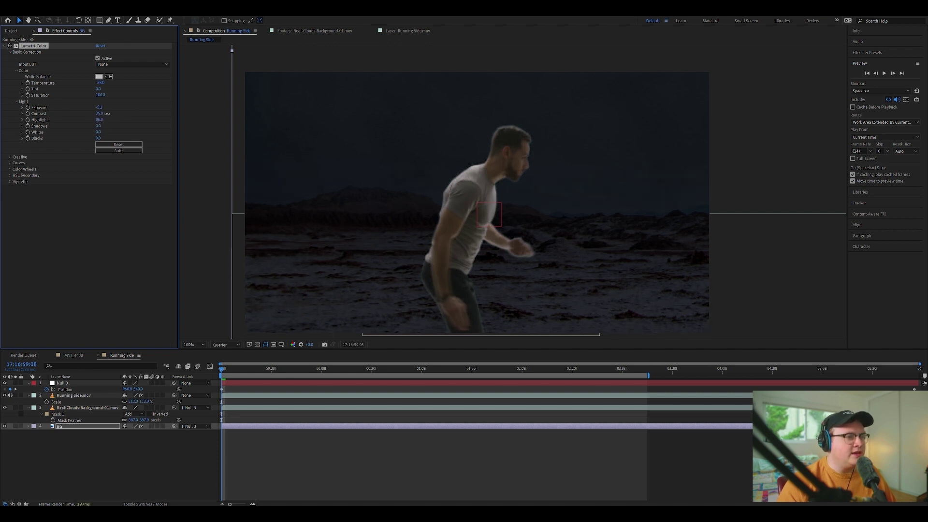
left_click_drag(106, 108, 103, 109)
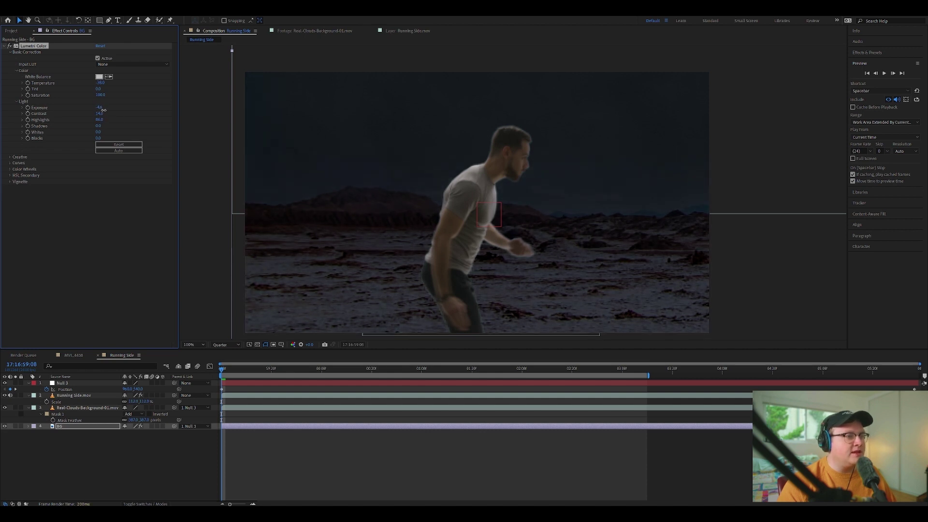
key("space")
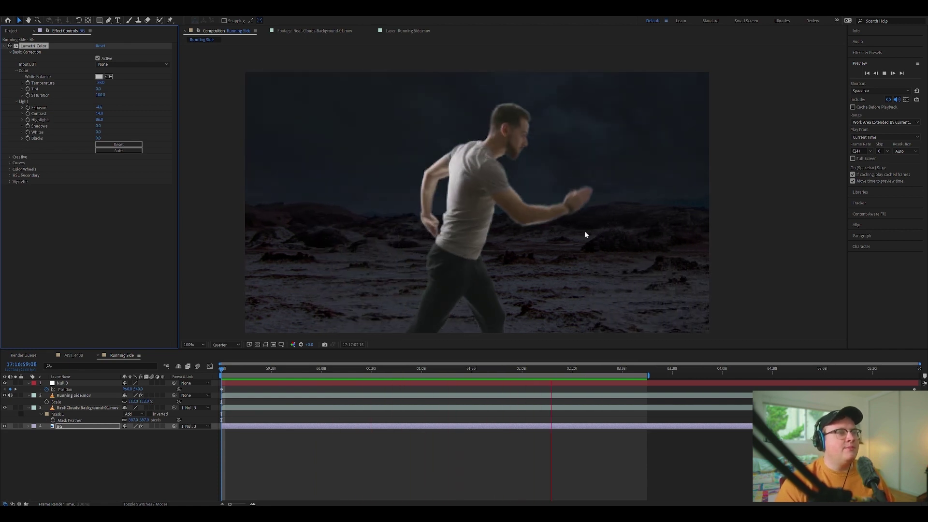
key("space")
Step: Apply the Lumetri Color effect to the Running Side.mov layer
left_click(87, 396)
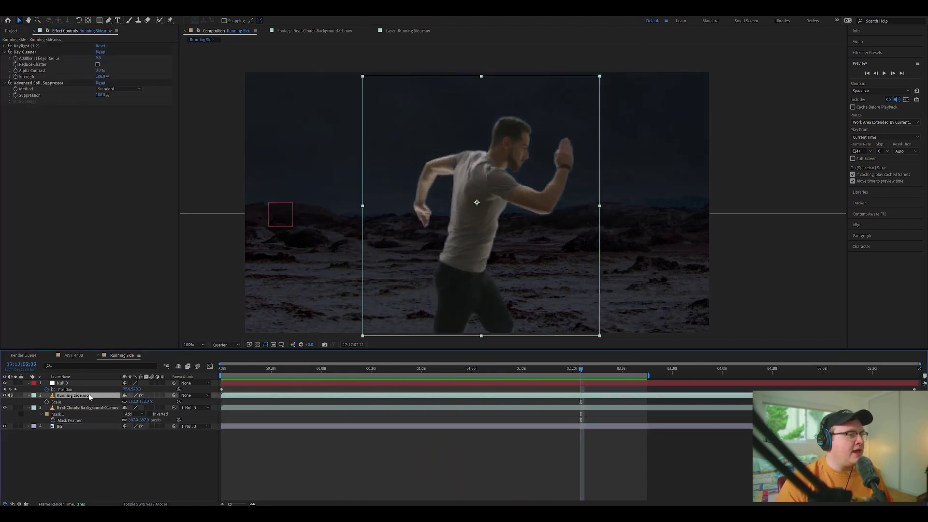
key("ctrl+space")
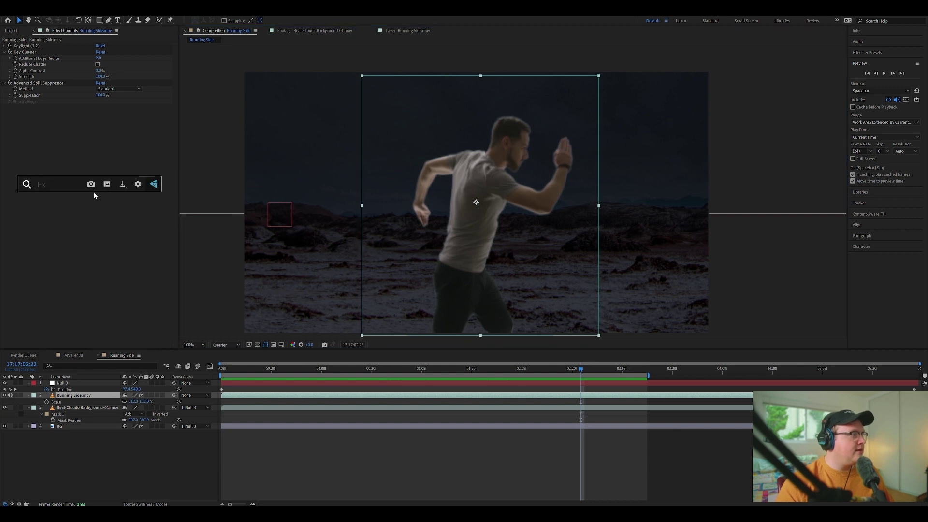
type("lum")
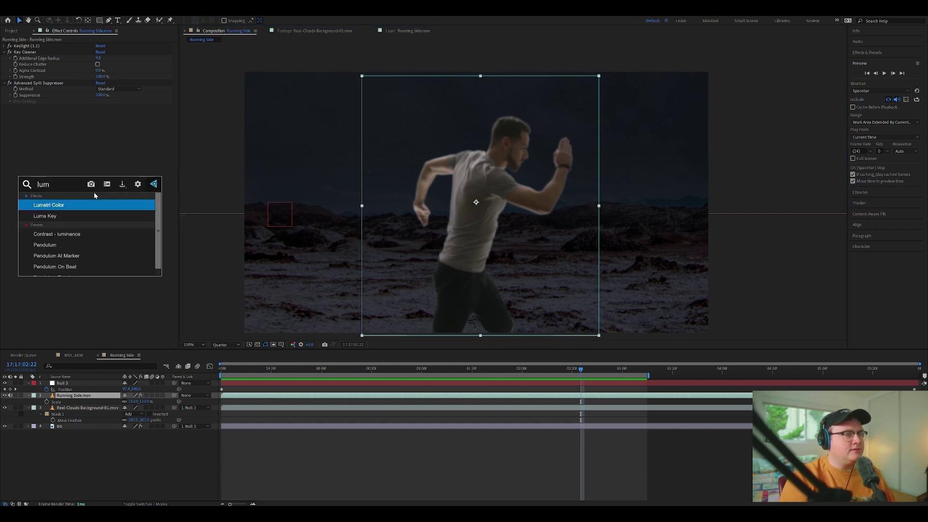
key("Return")
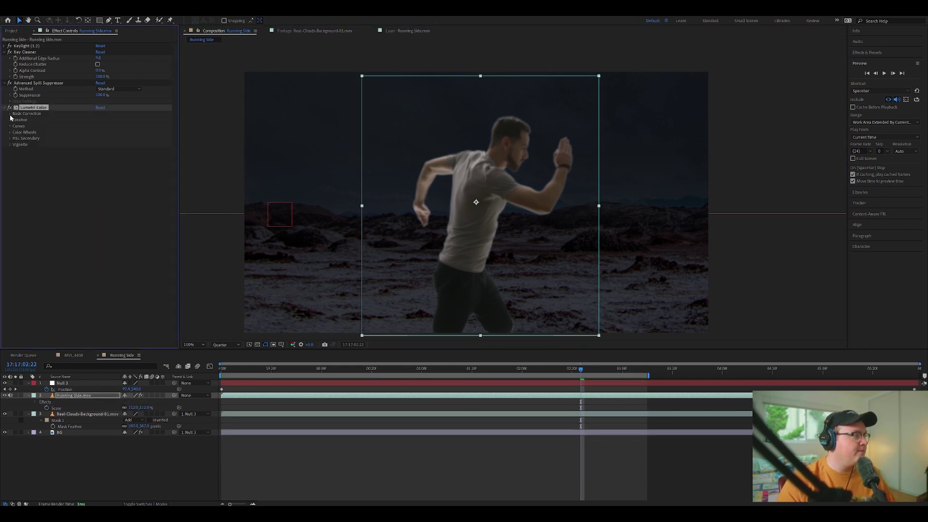
Step: Match the runner to the dark background in Basic Correction by lowering exposure, temperature and saturation and raising contrast, and preview the composite
left_click(11, 114)
mouse_move(98, 169)
left_mouse_down()
mouse_move(89, 145)
mouse_move(113, 173)
left_mouse_up()
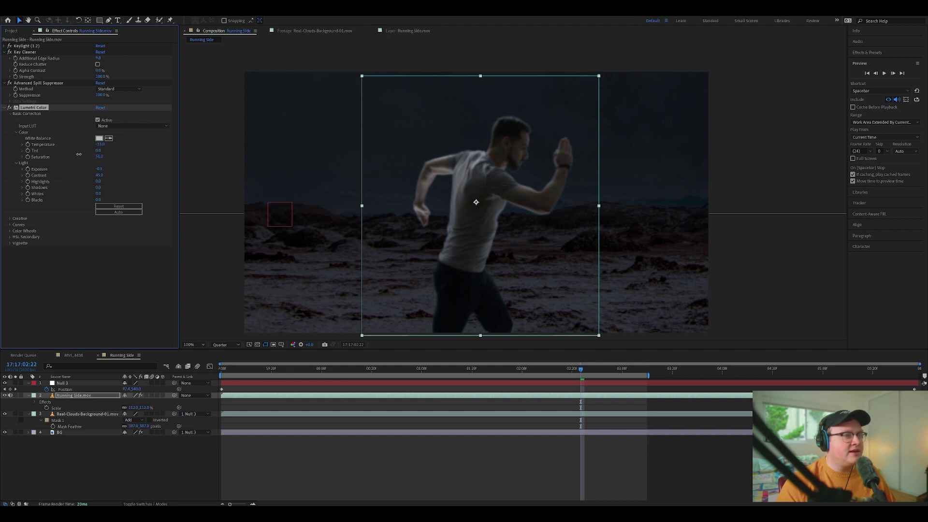
key("space")
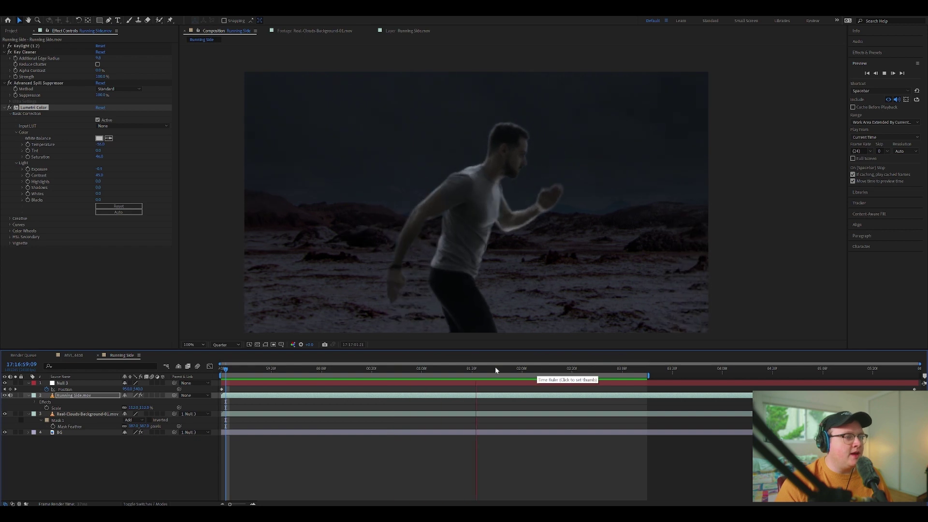
key("space")
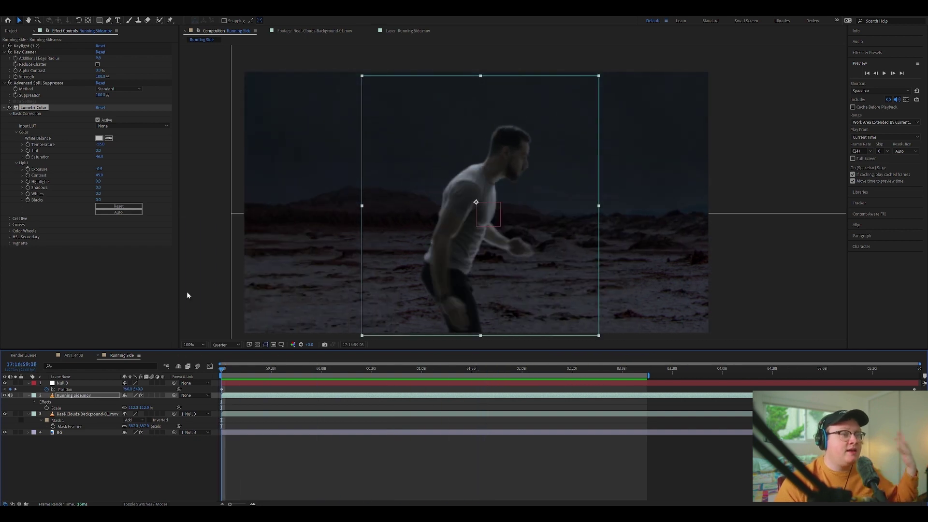
Step: Open 02-Building-Normal.mov from the project's Buildings folder and scrub through the footage
left_click(12, 31)
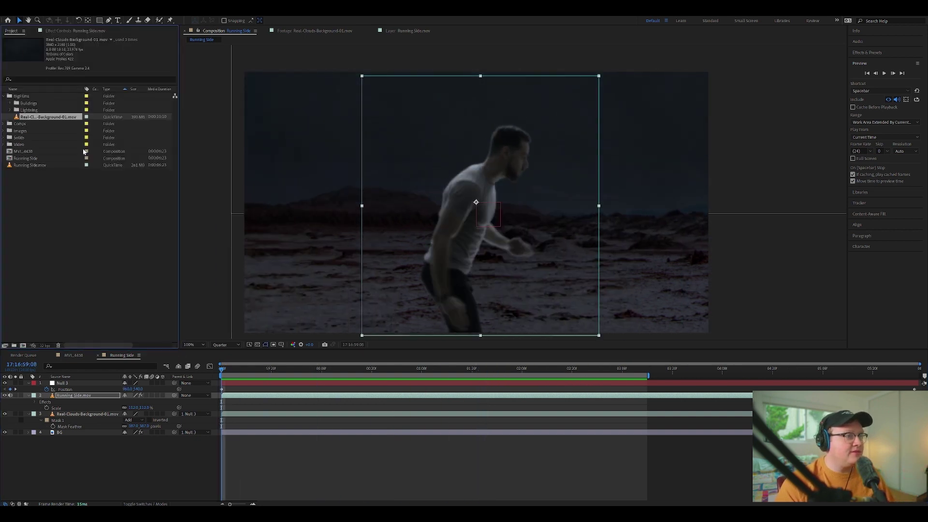
left_click(78, 176)
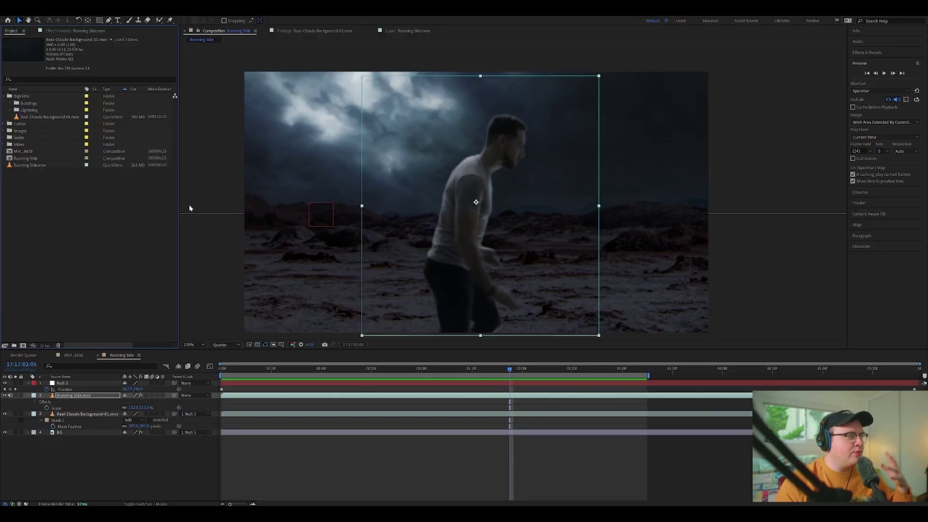
left_click(10, 104)
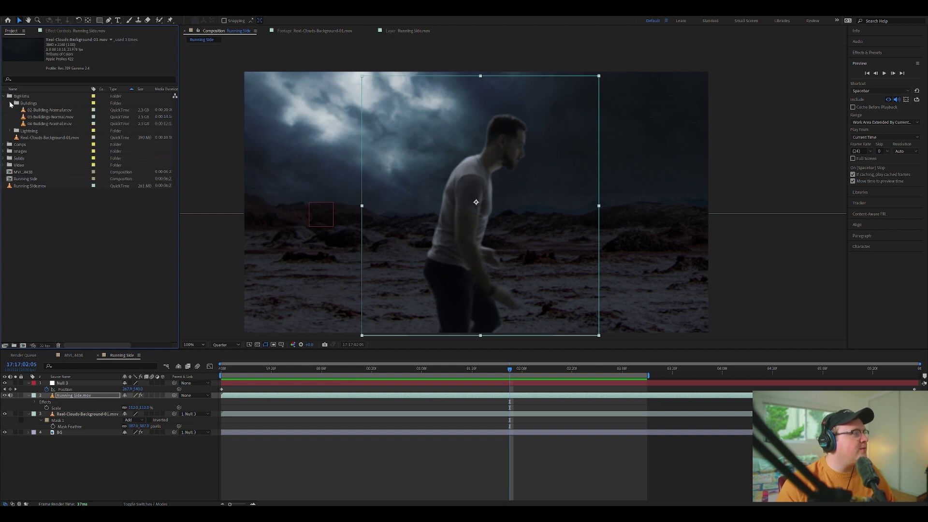
double_click(23, 111)
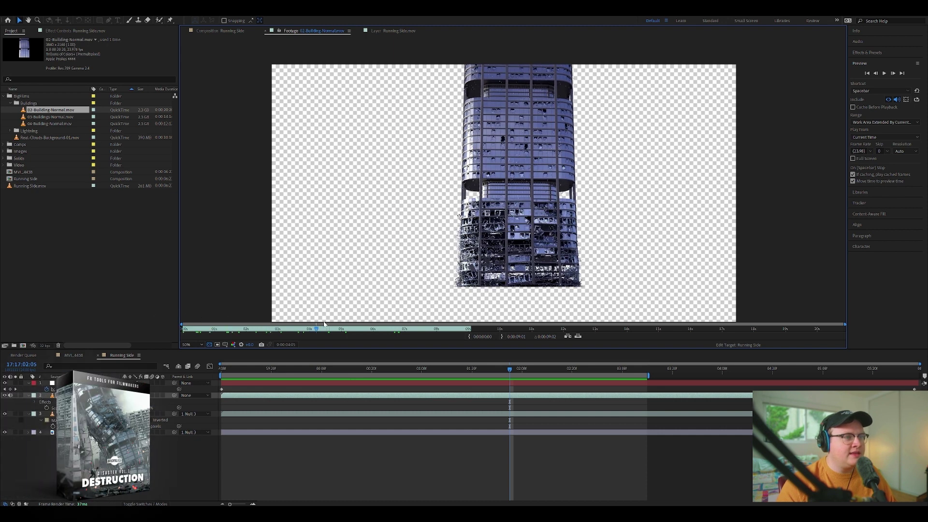
left_click_drag(304, 323, 285, 322)
Step: Add 02-Building-Normal.mov directly below the runner layer, scale it to 47%, and stand the building on the horizon behind the man
left_click_drag(68, 114, 101, 412)
left_click_drag(102, 399, 103, 412)
key("s")
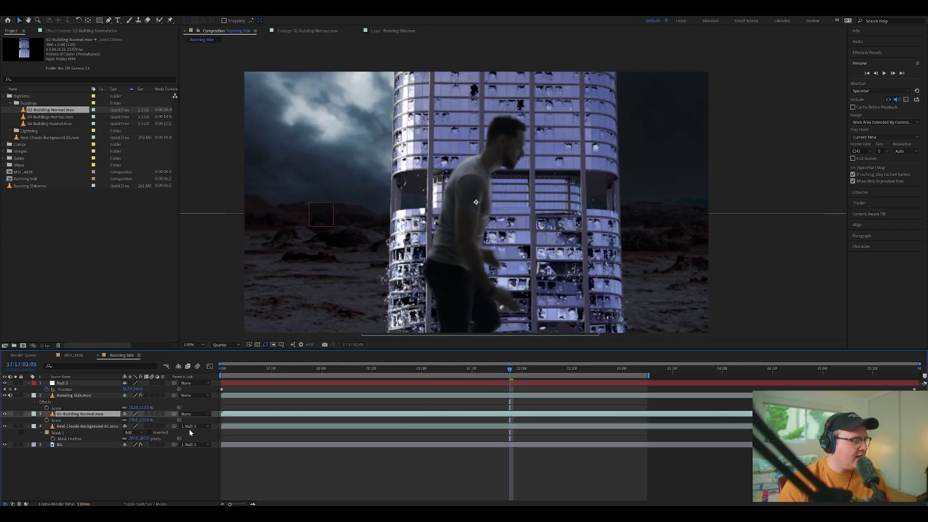
left_click_drag(143, 420, 127, 424)
left_click_drag(534, 260, 591, 222)
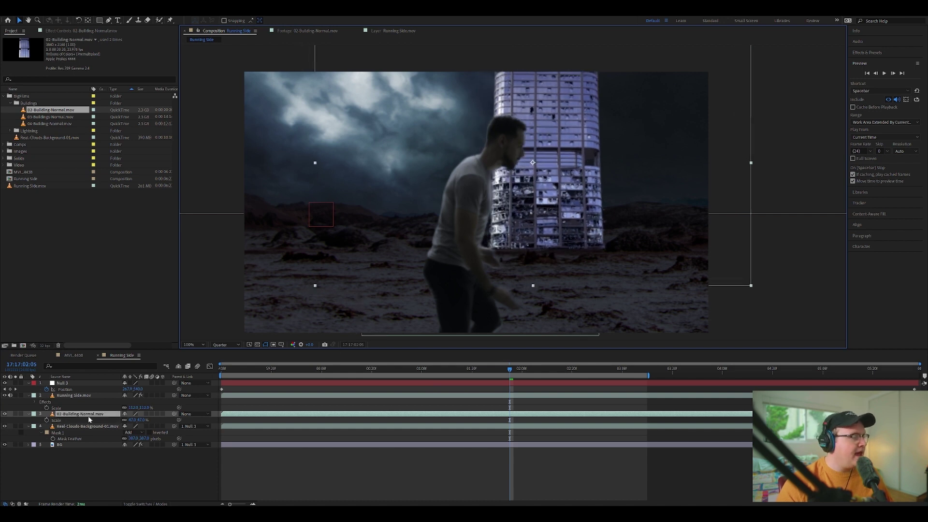
Step: Time-reverse the building layer, slide it earlier so it ends near the work area's end, and preview from the first frame
right_click(105, 417)
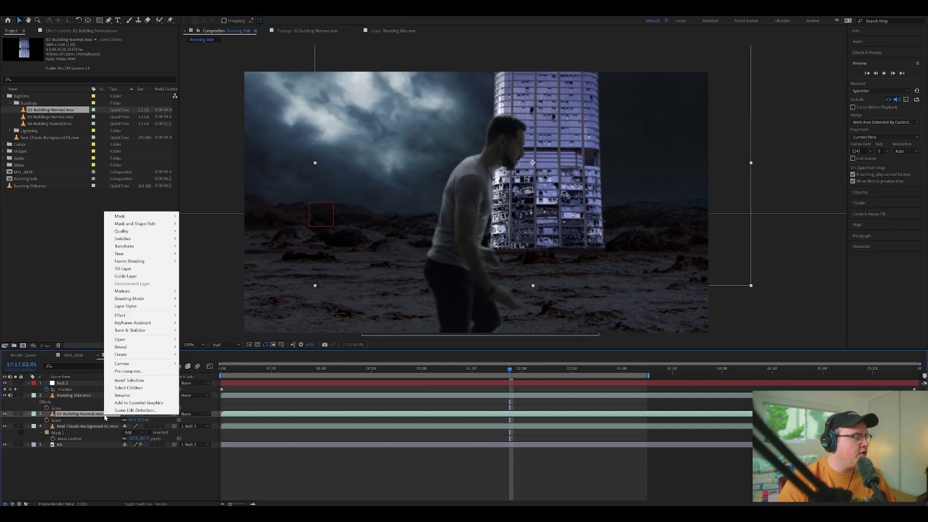
mouse_move(151, 255)
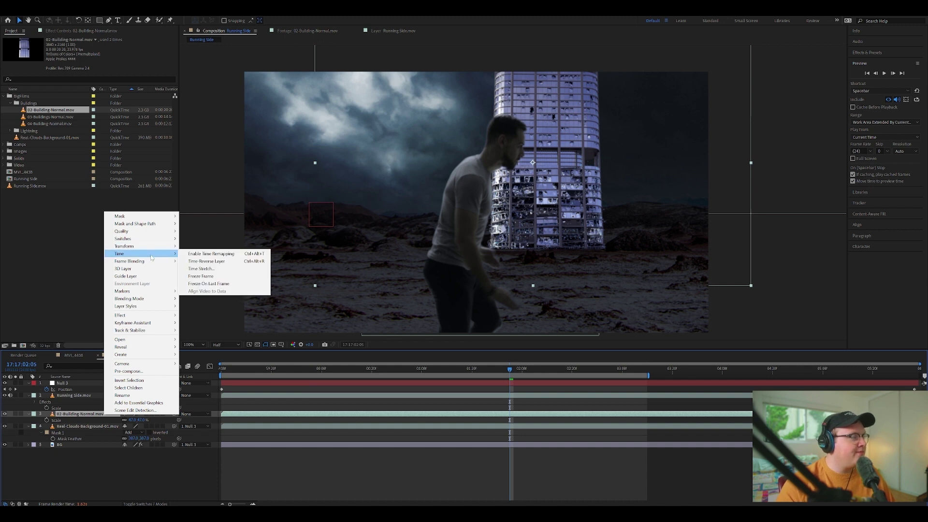
left_click(231, 263)
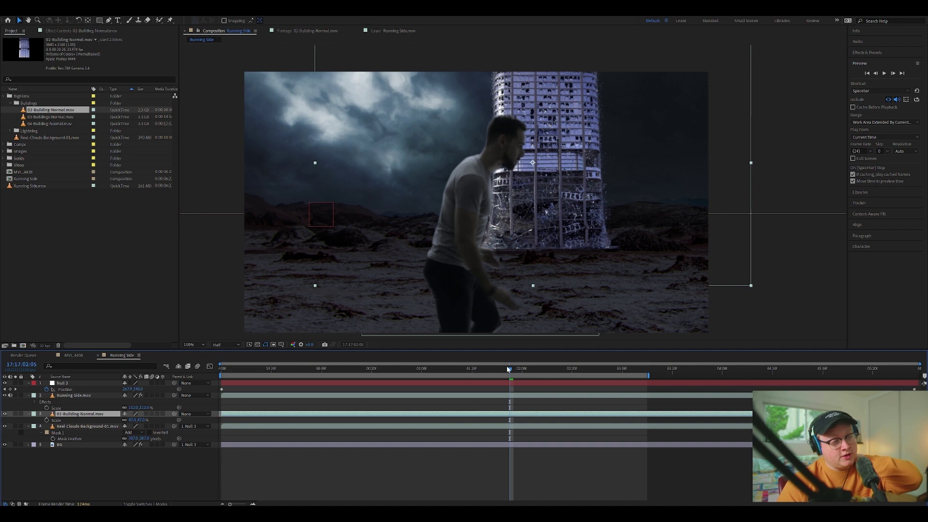
key("Home")
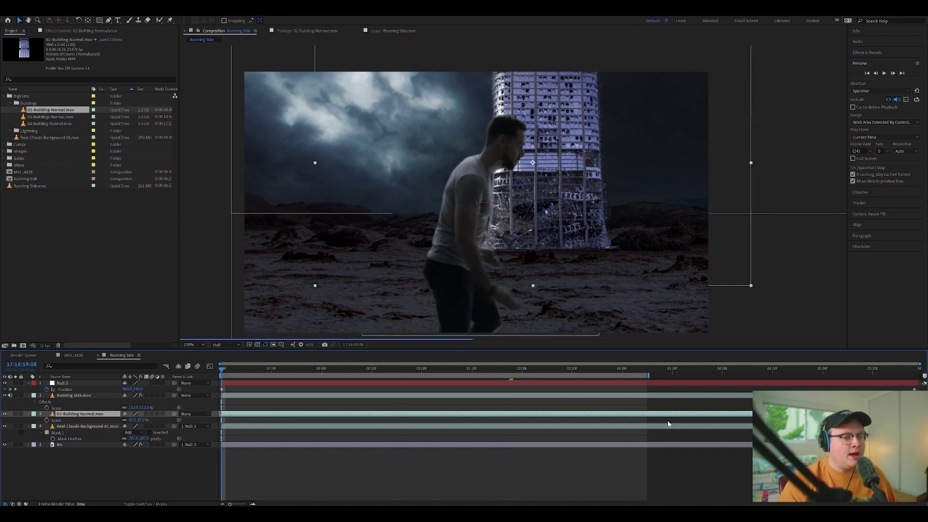
left_click_drag(684, 414, 205, 408)
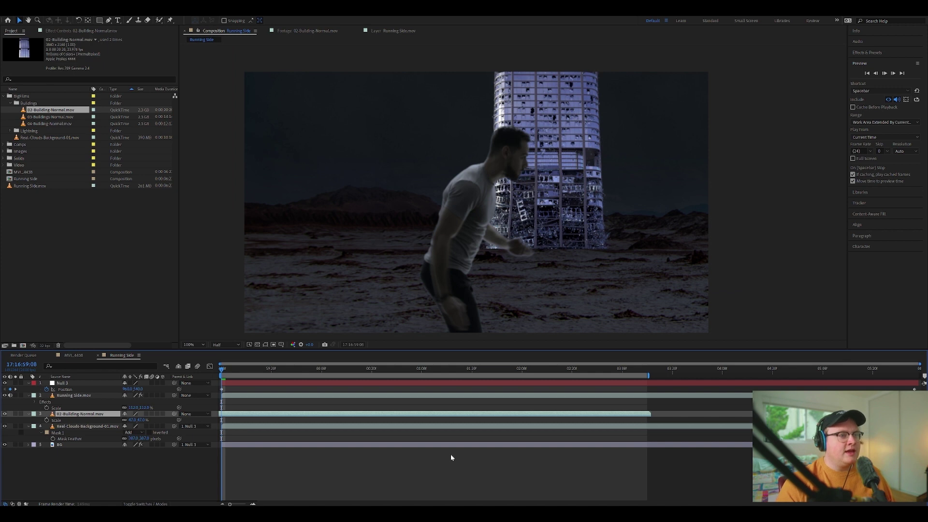
key("space")
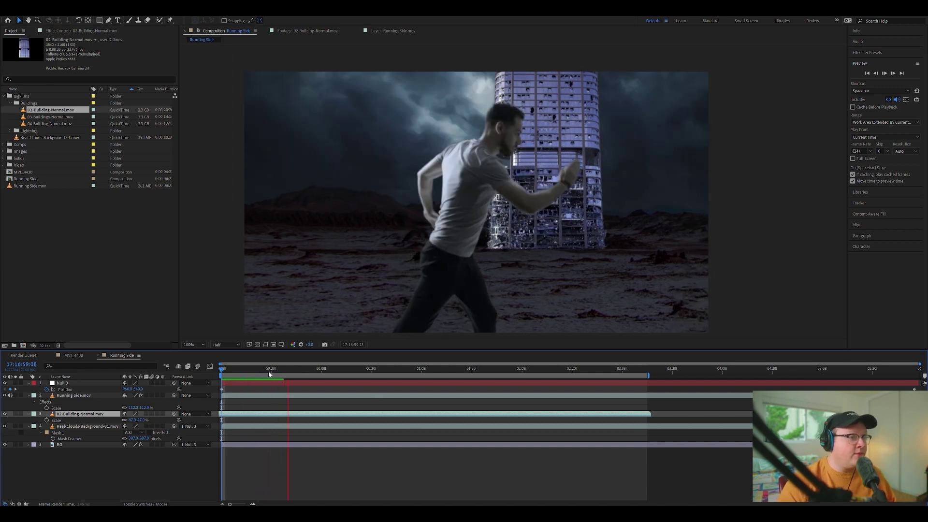
key("space")
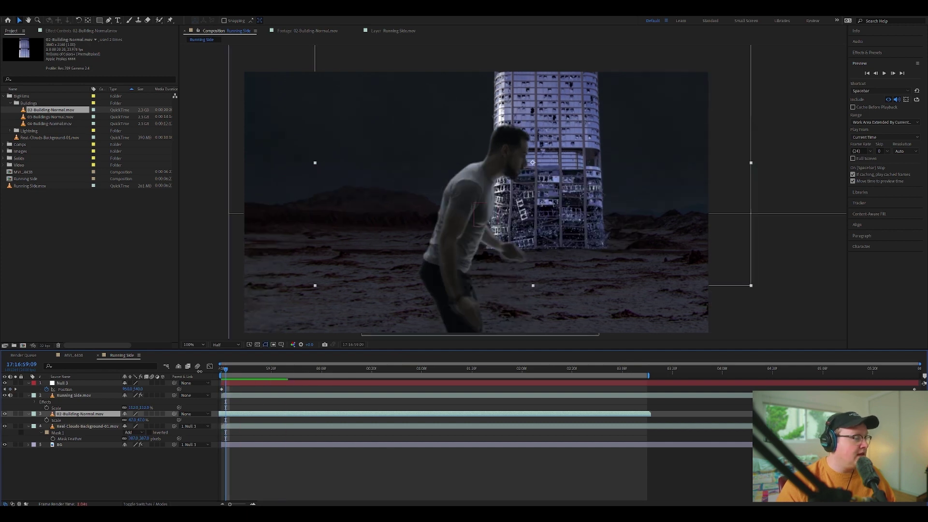
left_click_drag(199, 371, 205, 374)
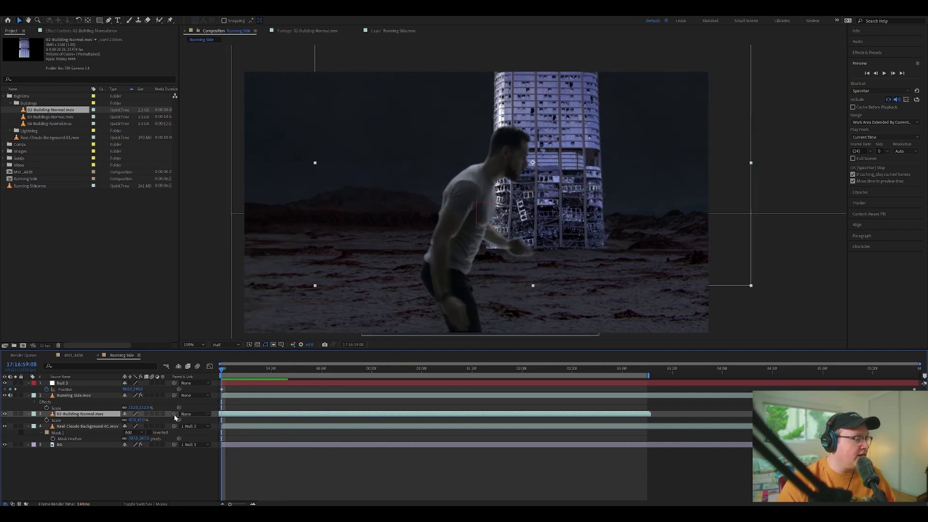
Step: Parent the building layer to the null, preview its motion, and move the building to the right edge of the frame
left_click_drag(174, 414, 82, 386)
key("space")
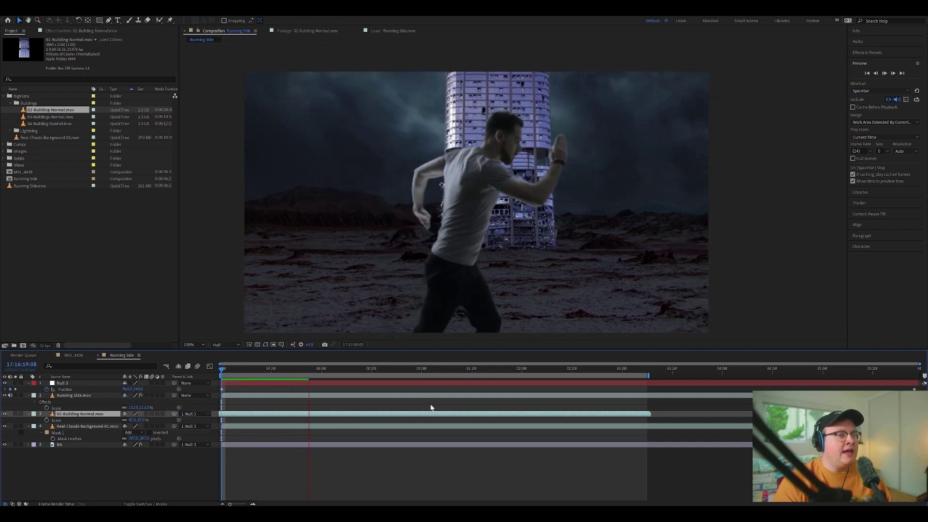
key("space")
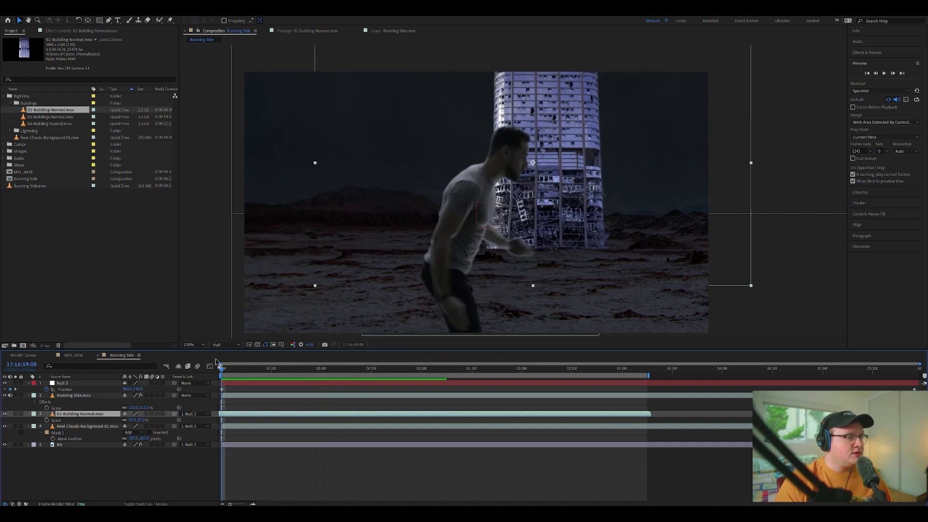
left_click_drag(582, 203, 679, 202)
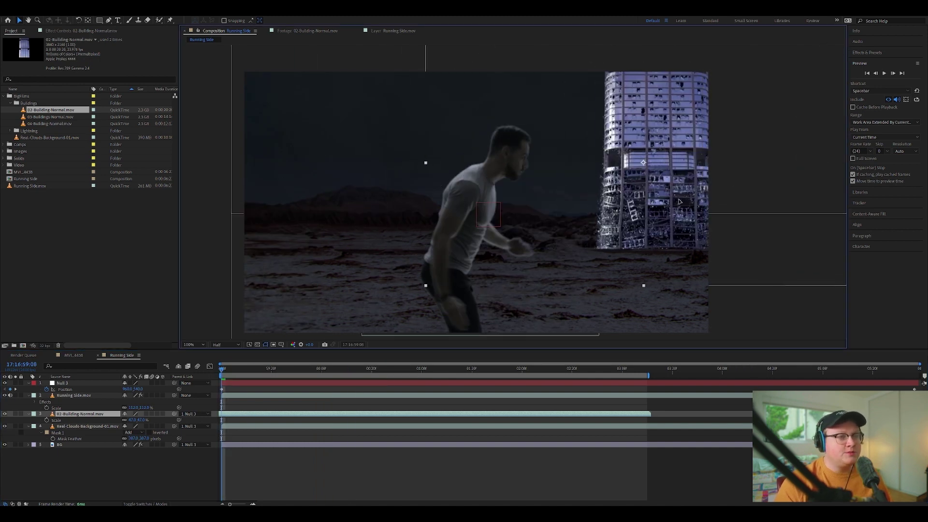
Step: Apply Lumetri Color to the building layer and darken it in Basic Correction with lower exposure and saturation and higher contrast
key("ctrl+space")
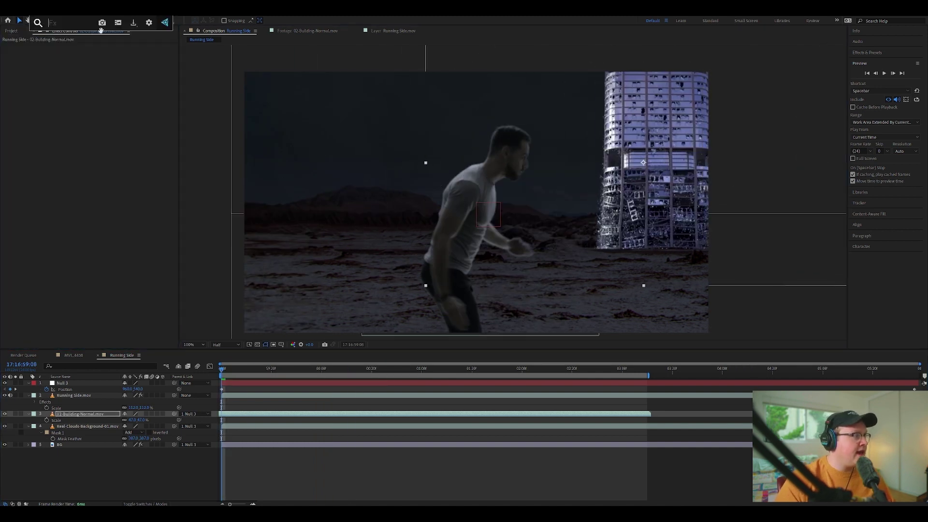
type("lum")
key("Return")
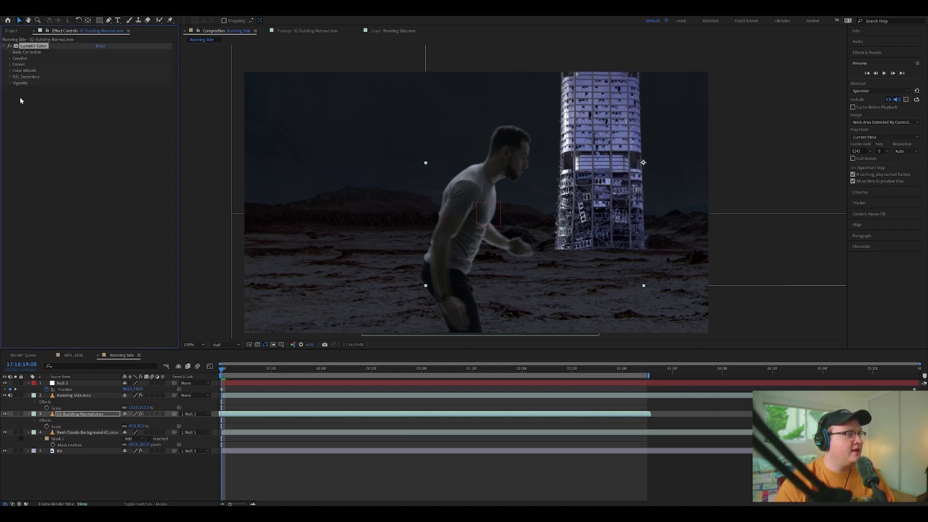
left_click(10, 52)
left_click_drag(97, 107, 82, 103)
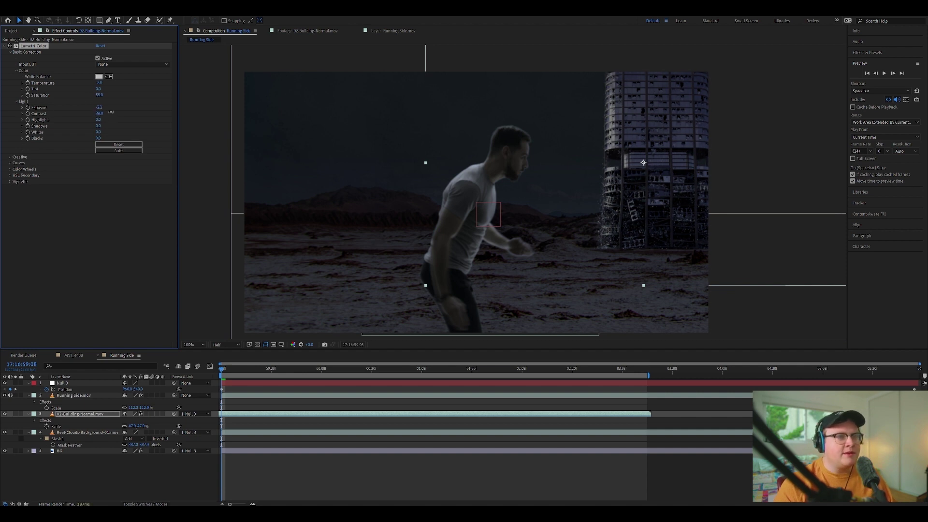
Step: Preview the composition to check the darkened building's motion behind the runner, and return to the first frame
key("space")
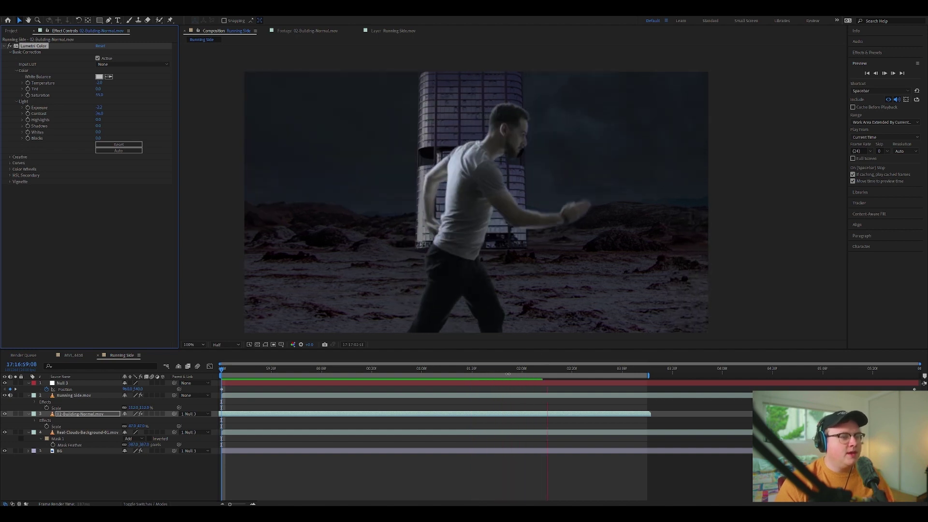
key("space")
key("Home")
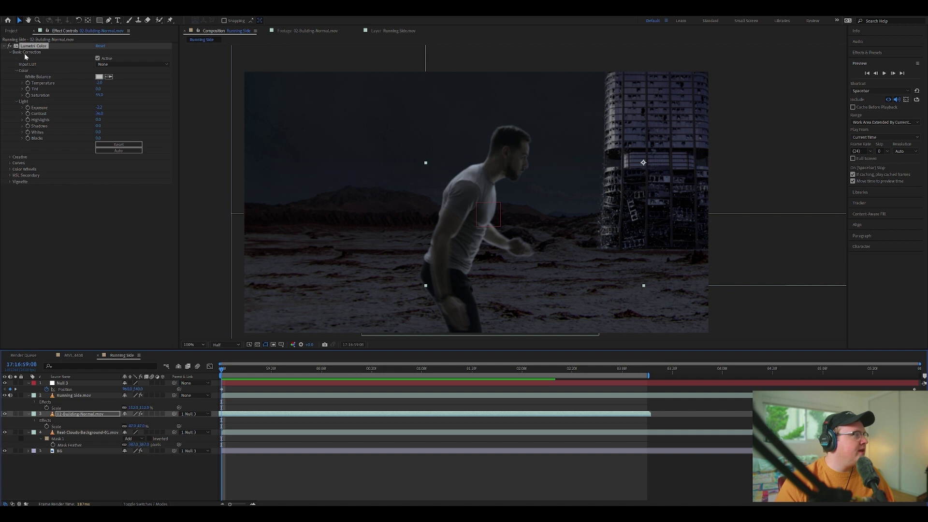
Step: Review the 03-Building-Normal.mov and 04-Building-Normal.mov footage, and examine the collapse in the 04 clip
left_click(11, 31)
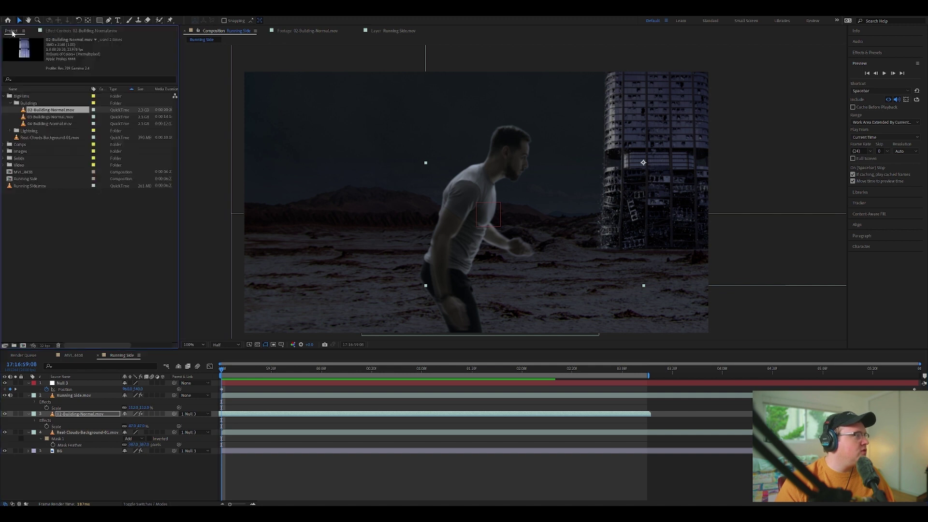
double_click(53, 117)
double_click(50, 123)
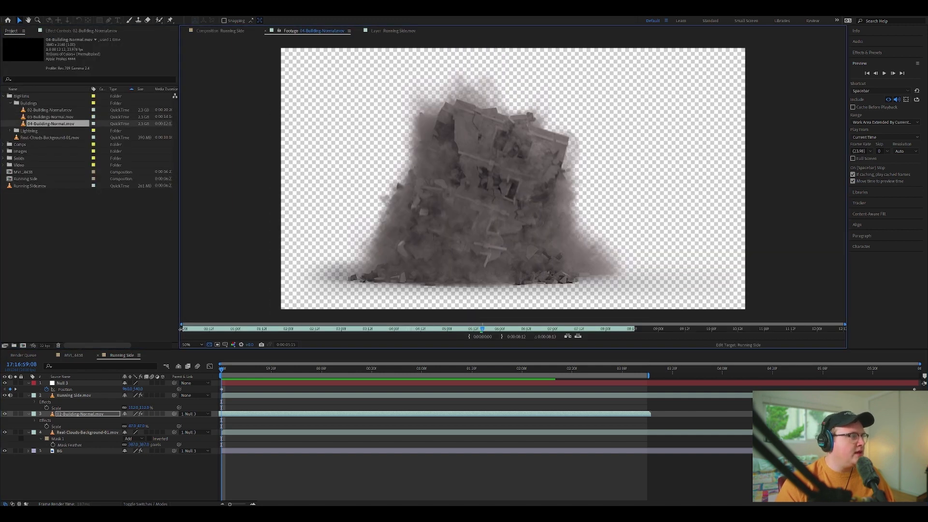
left_click_drag(192, 330, 234, 331)
Step: Add 04-Building-Normal.mov directly below the runner, scale it to about 72% at the frame's left edge, and parent it to Null 3
left_click_drag(68, 124, 126, 422)
left_click_drag(382, 227, 268, 196)
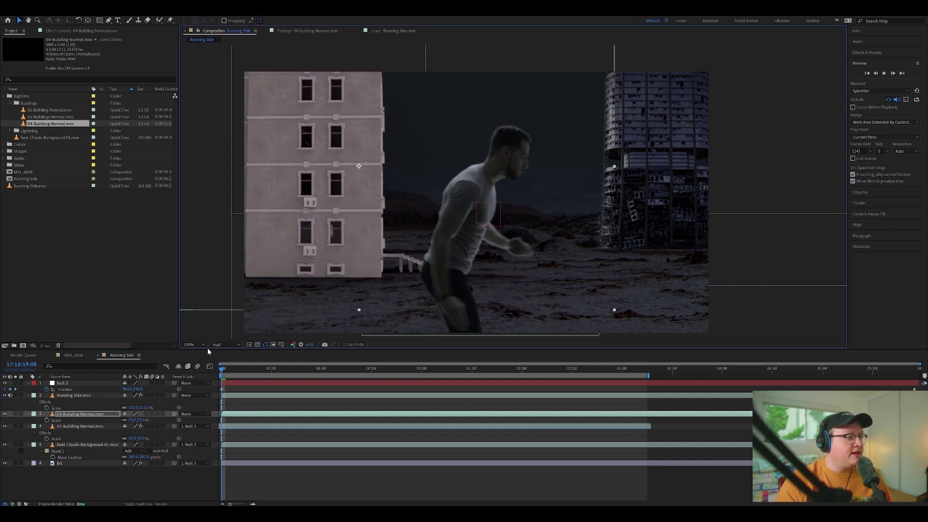
left_click_drag(142, 420, 150, 419)
left_click_drag(377, 262, 364, 229)
left_click_drag(174, 414, 83, 387)
Step: Apply Lumetri Color to the 04 building layer and give it a darker, cooler grade with lower exposure and temperature in Basic Correction
left_click(117, 414)
left_click(109, 30)
key("ctrl+space")
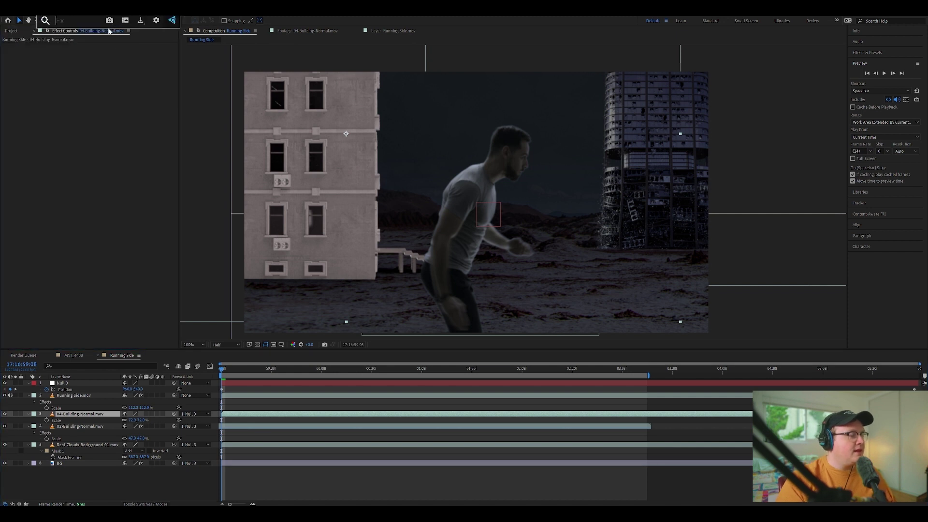
type("lum")
key("Return")
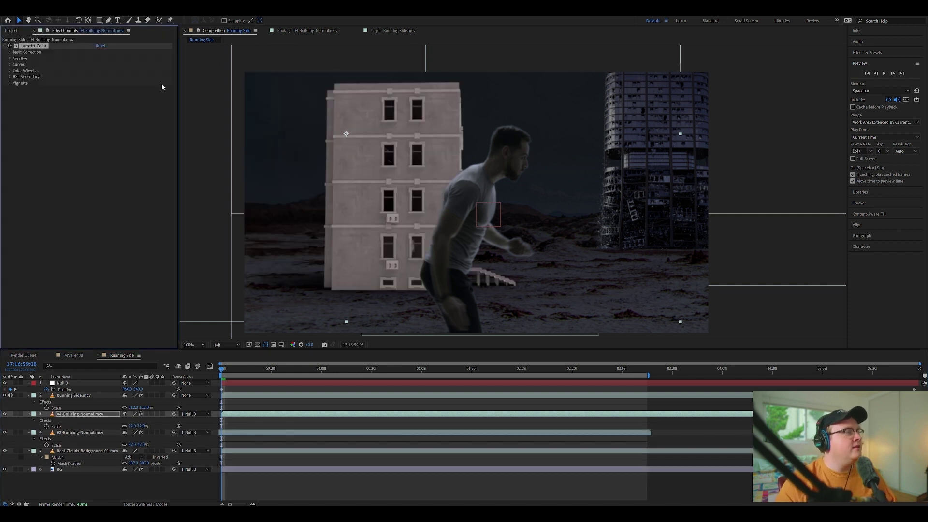
left_click(8, 52)
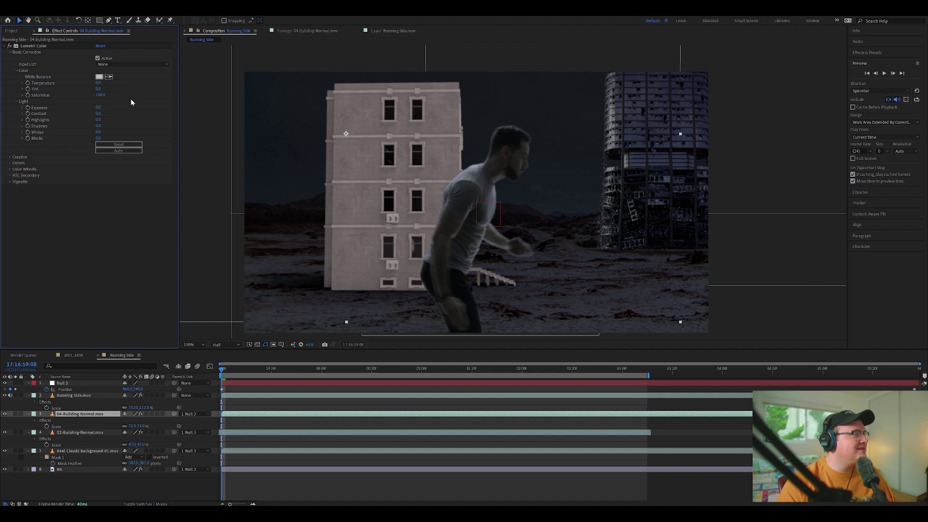
left_click_drag(98, 108, 92, 108)
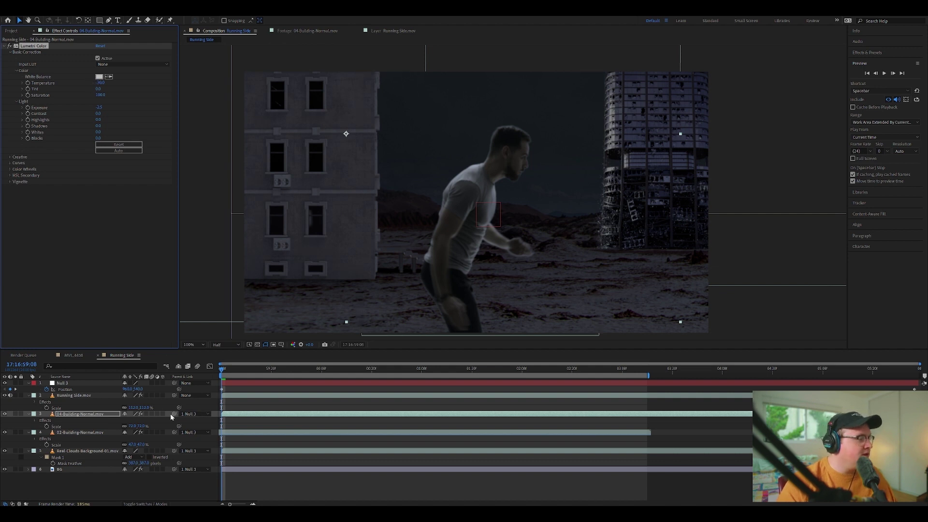
Step: Time-reverse the 04 building layer, align its end with the 02 building layer's end, and preview the collapse
left_click(100, 416)
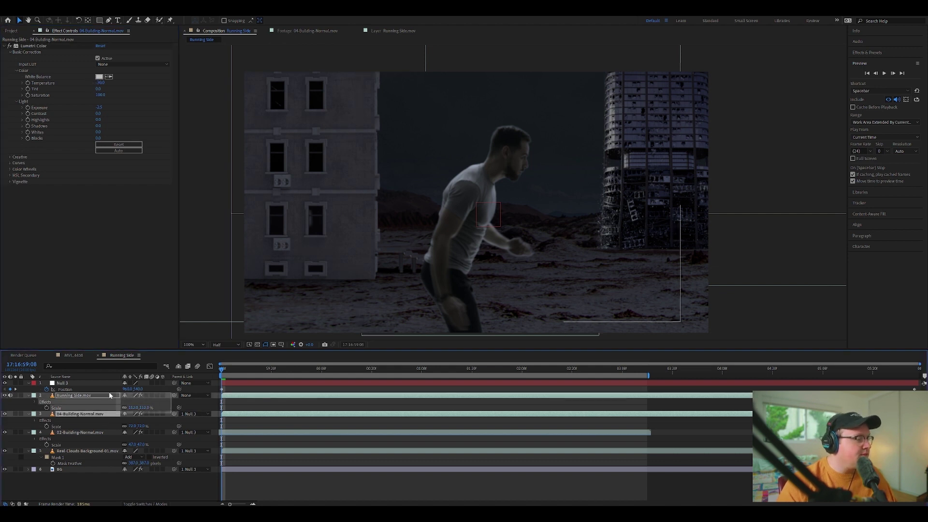
key("space")
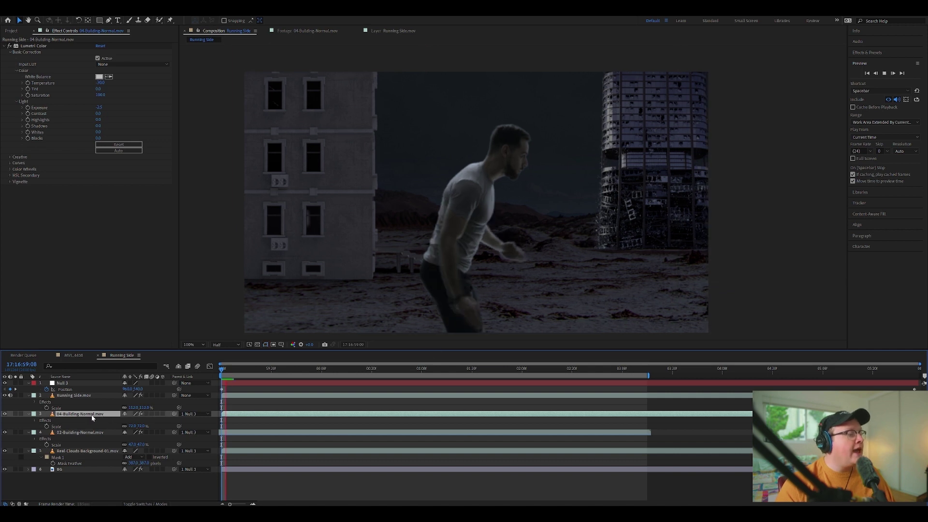
right_click(93, 415)
mouse_move(140, 252)
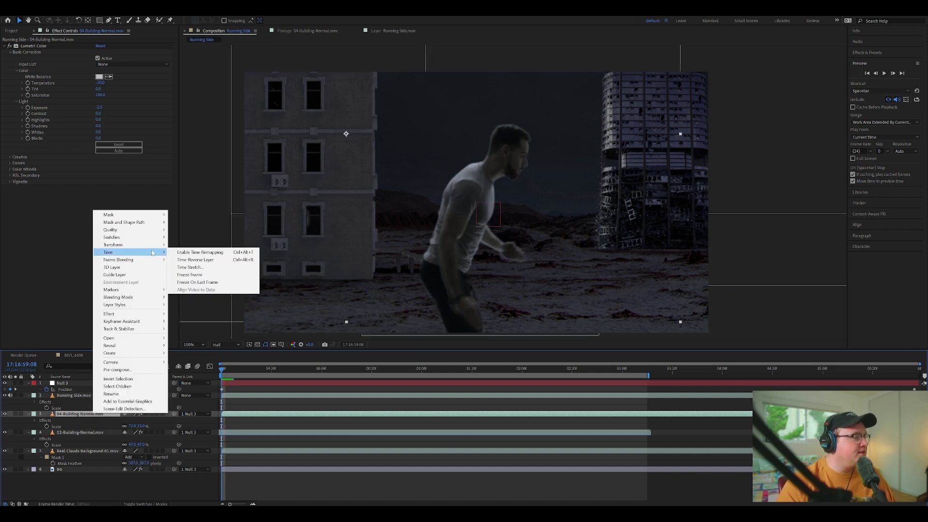
left_click(203, 260)
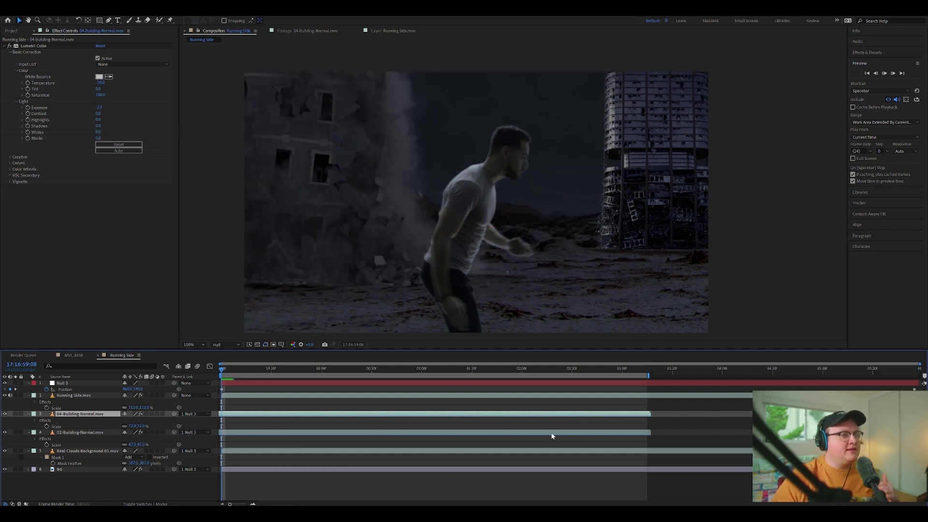
key("space")
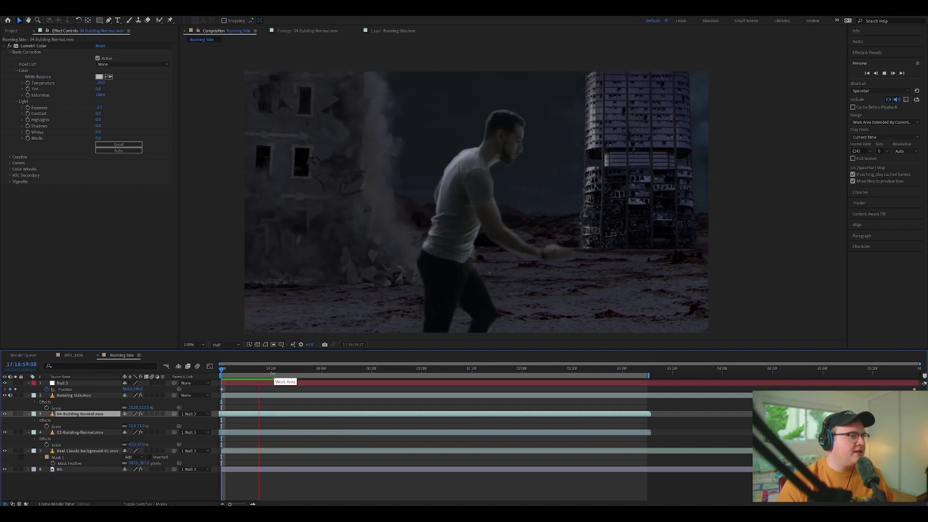
key("space")
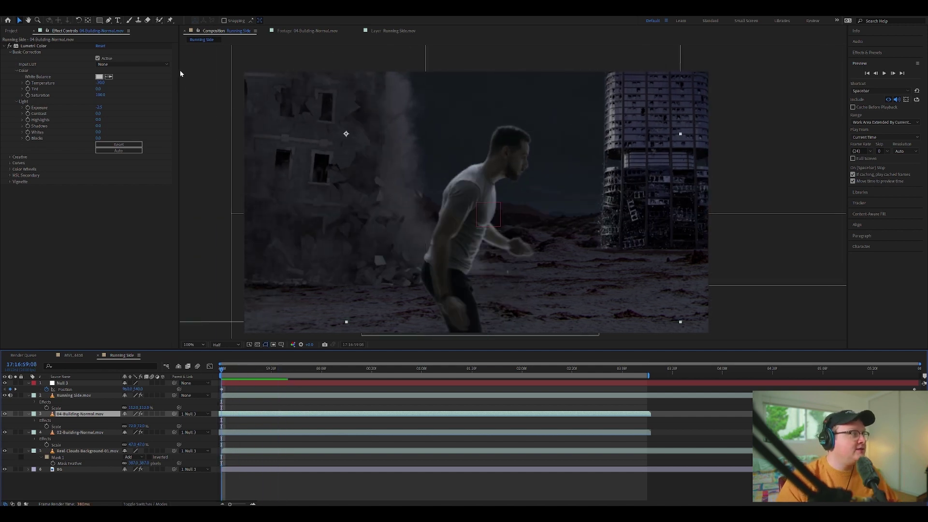
Step: Create an adjustment layer between the runner and the 04 building layer
left_click(57, 13)
mouse_move(67, 20)
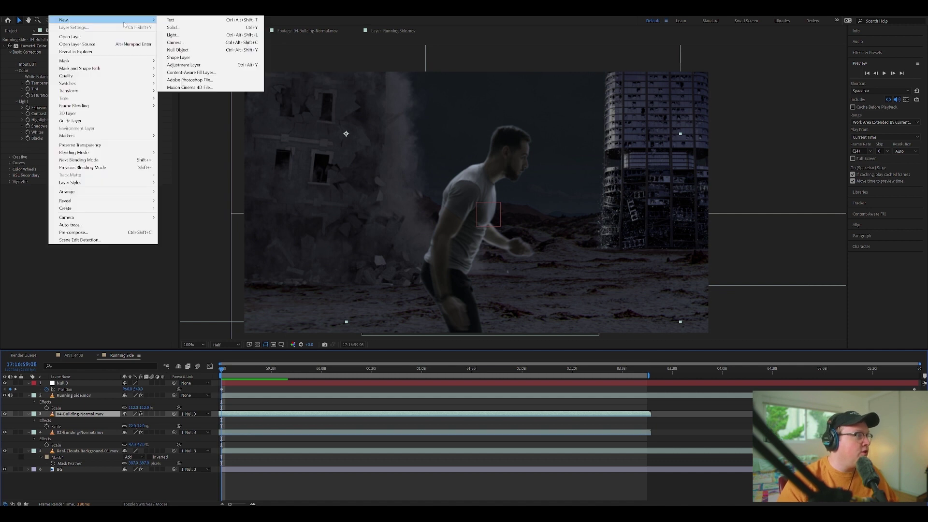
left_click(203, 65)
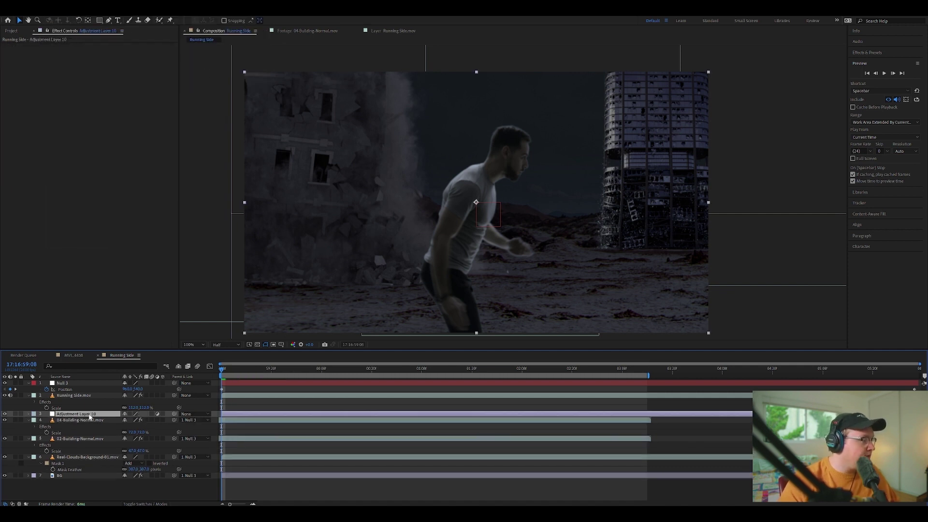
Step: Collapse the expanded properties of the null, runner, building and cloud layers in the timeline
left_click(29, 396)
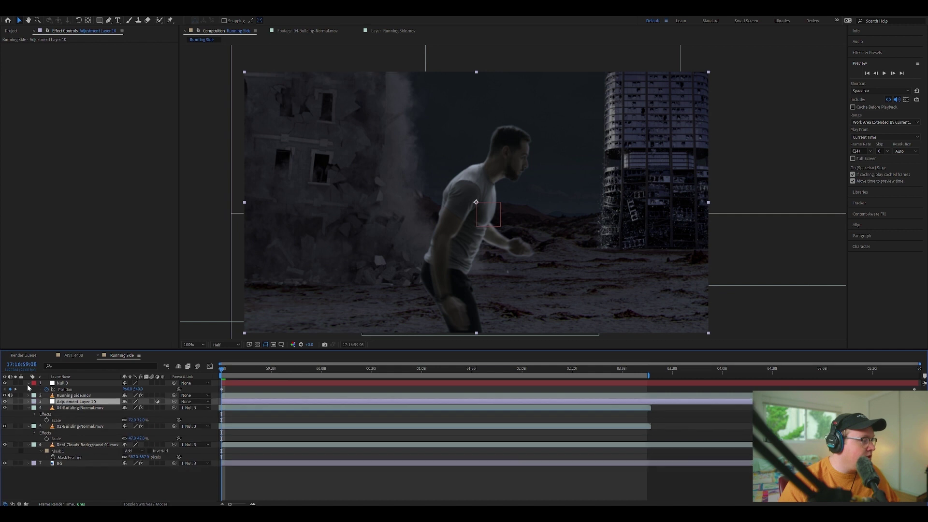
left_click(28, 383)
left_click(29, 402)
left_click(56, 409)
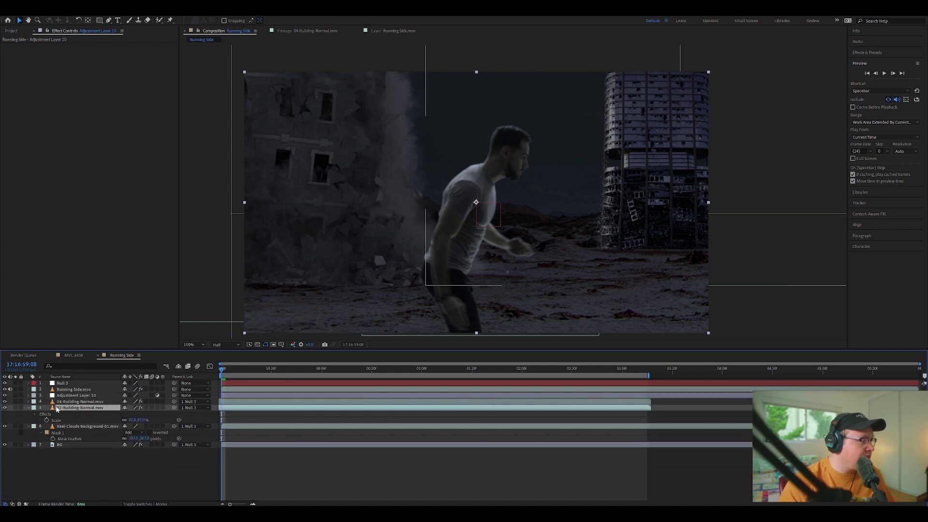
left_click(61, 427, "shift")
left_click(29, 408)
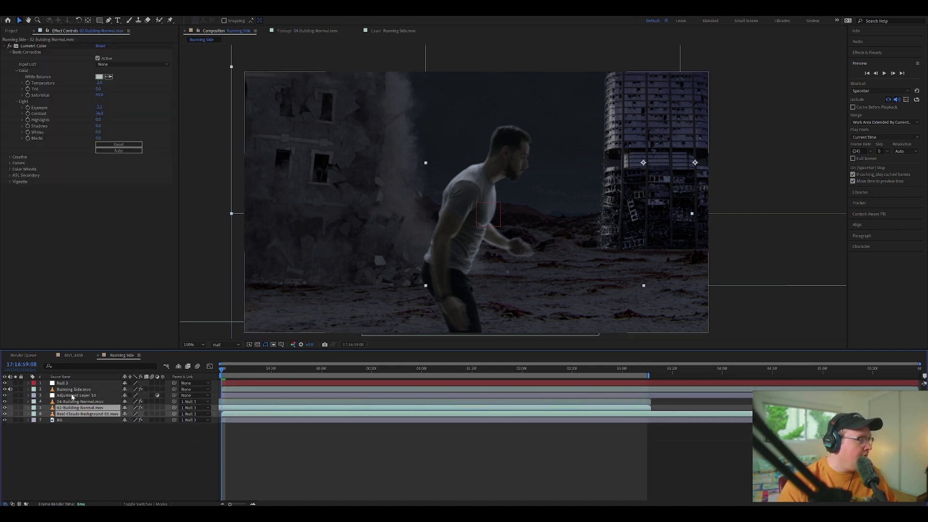
Step: Apply Camera Lens Blur to the adjustment layer with Repeat Edge Pixels enabled
left_click(72, 396)
key("ctrl+space")
type("camera")
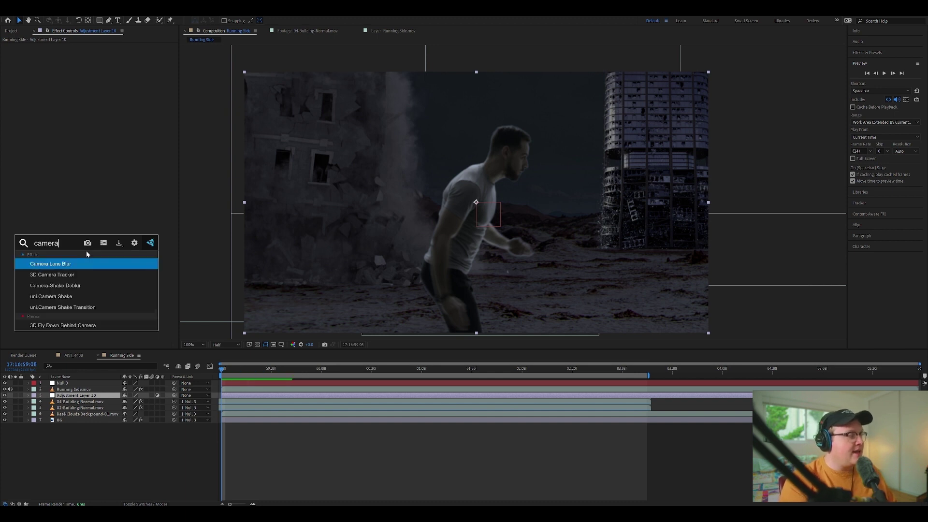
key("Return")
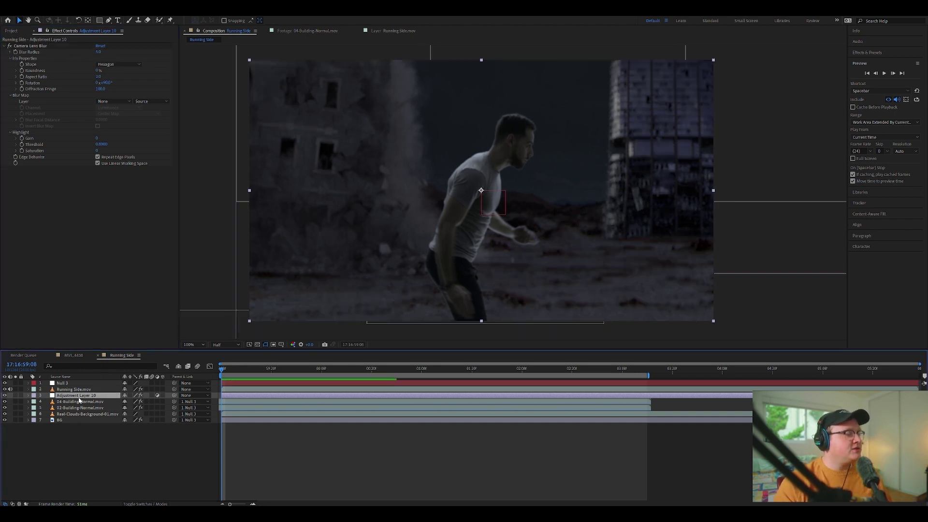
Step: Duplicate the Running Side.mov layer and apply the Echo effect to the lower copy
left_click(86, 389)
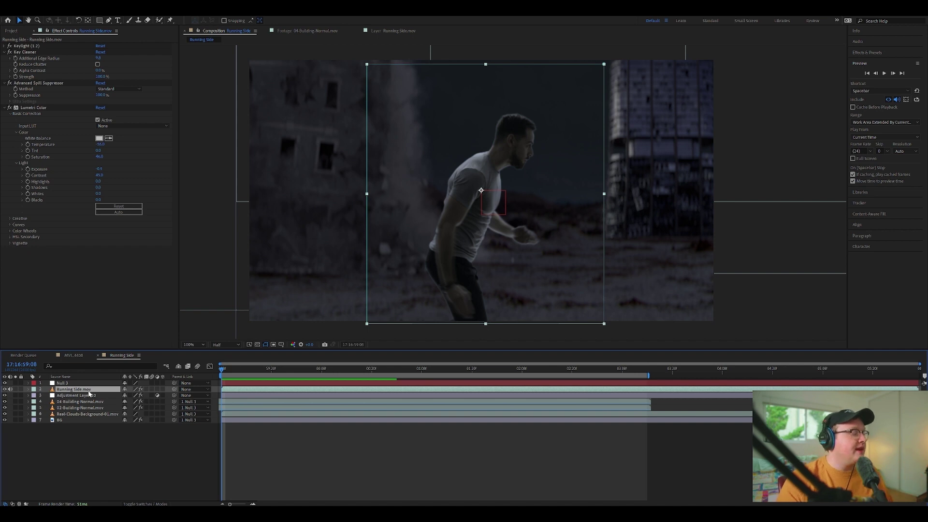
key("ctrl+d")
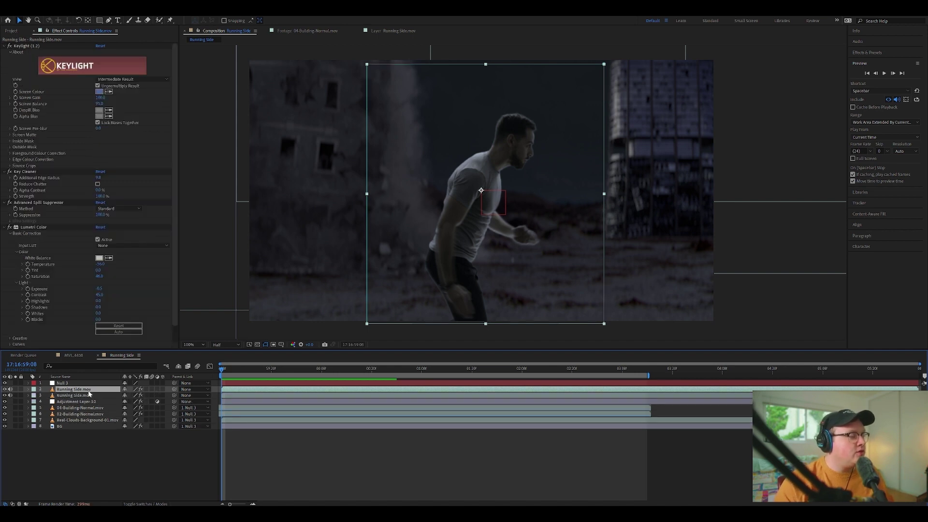
left_click(85, 390)
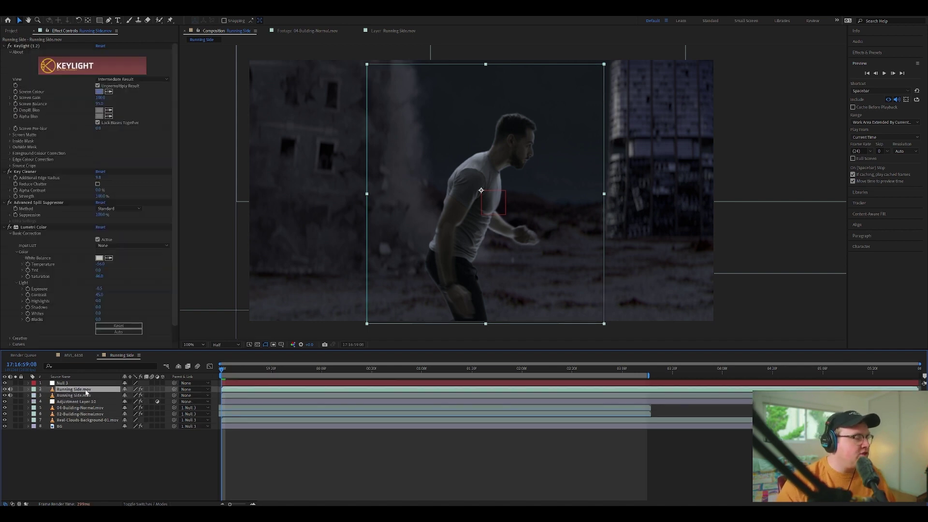
left_click(77, 395)
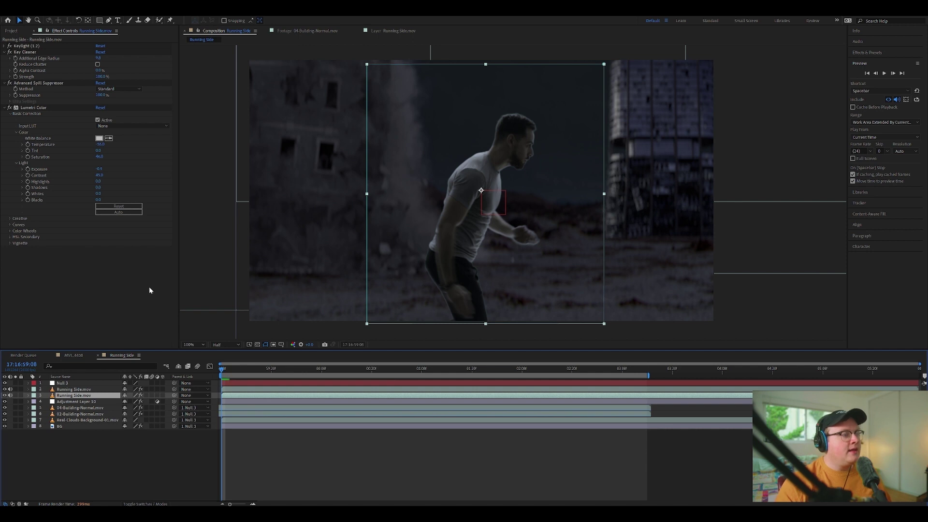
key("ctrl+space")
type("echo")
key("Return")
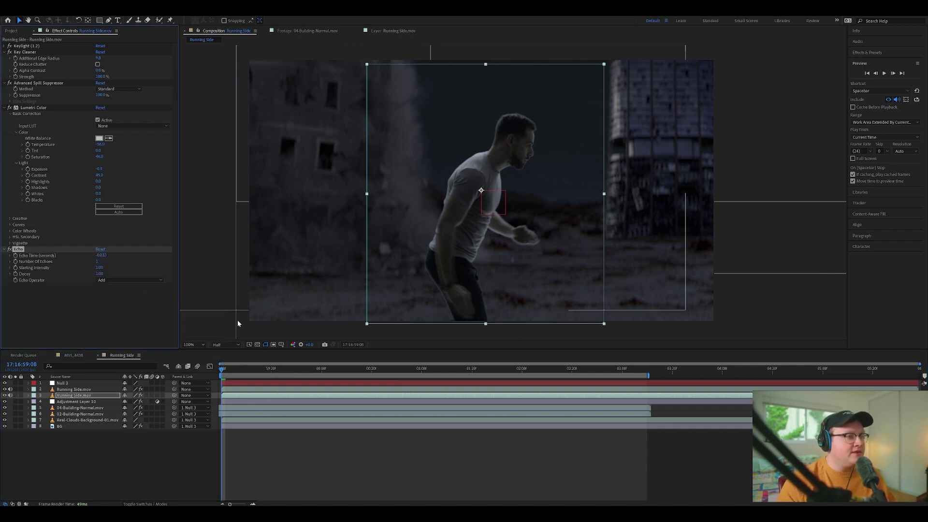
Step: Solo the lower runner copy and scrub through several frames to inspect its echo trail
left_click_drag(233, 373, 317, 375)
key("ctrl+z")
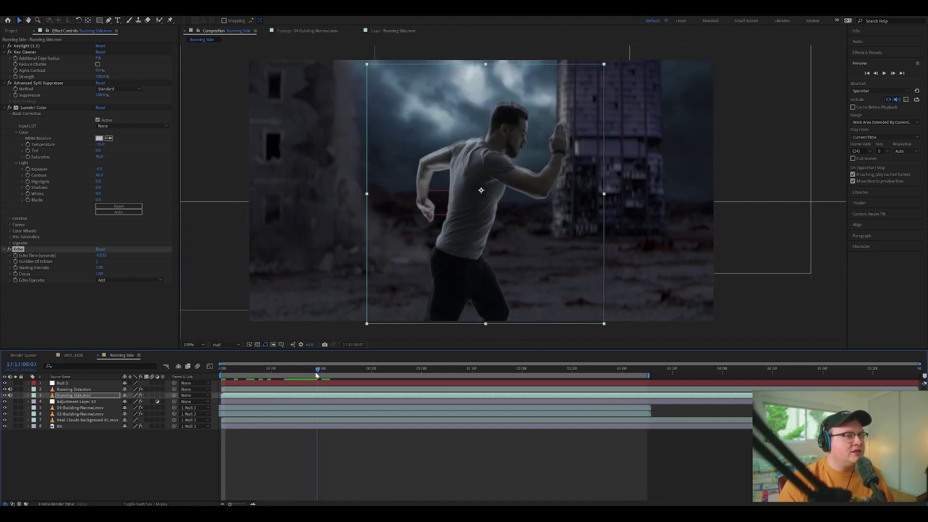
left_click(15, 395)
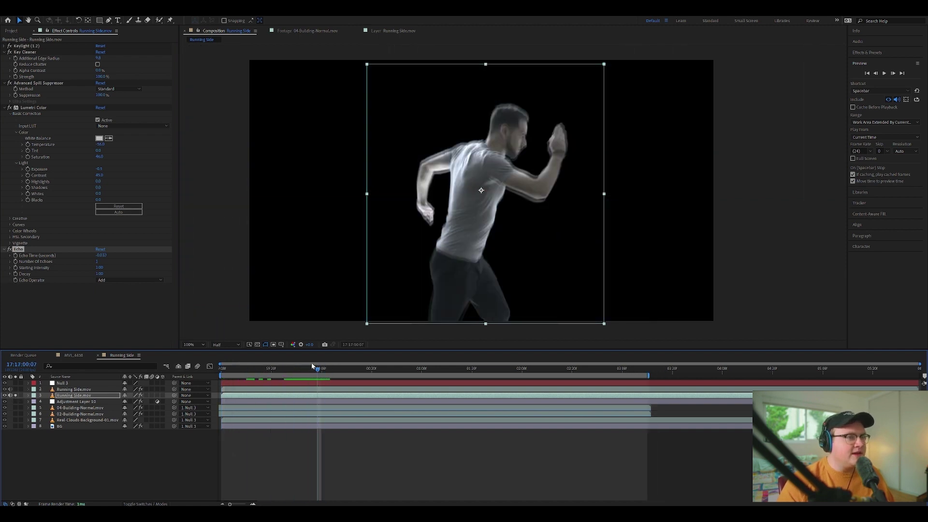
left_click_drag(320, 372, 384, 371)
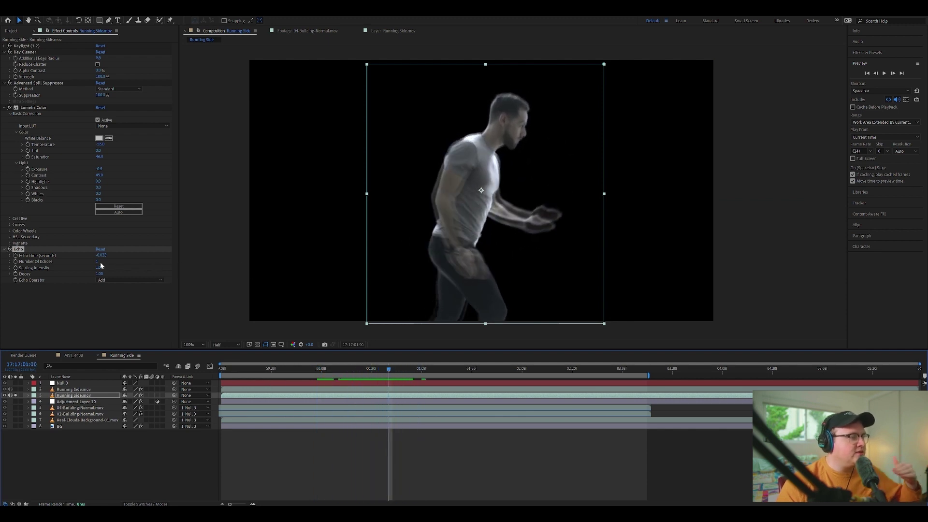
Step: Try 5 echoes in the Echo effect on the soloed runner copy and preview the trail
left_click_drag(99, 262, 102, 265)
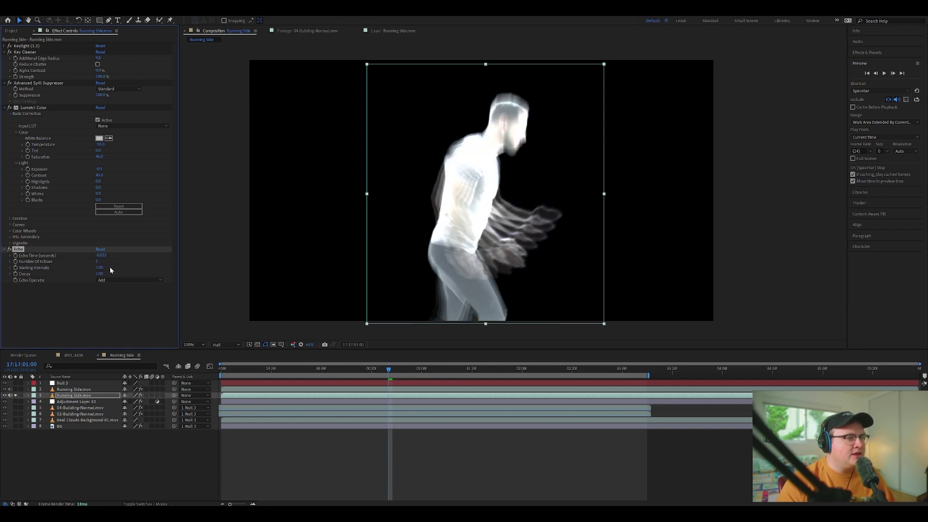
left_click_drag(389, 370, 337, 365)
key("space")
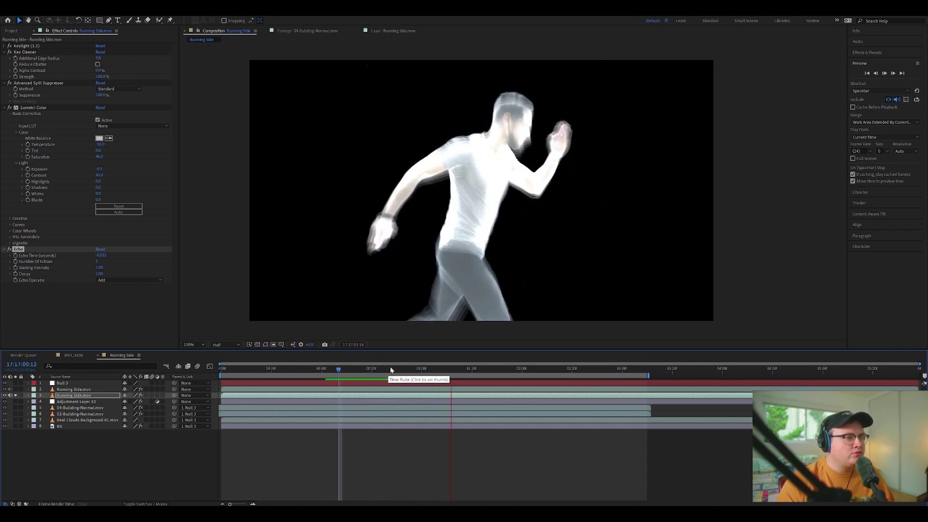
left_click_drag(369, 368, 330, 369)
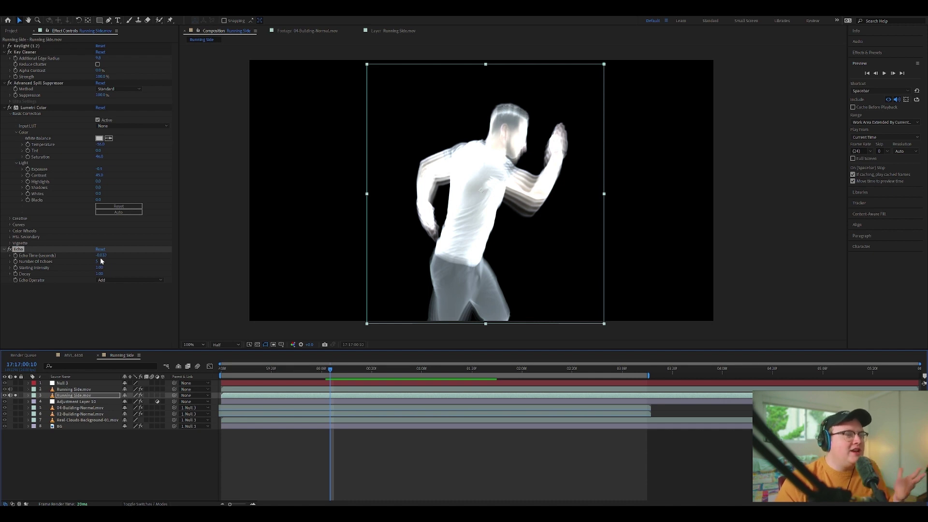
Step: Test the echo time on the soloed runner copy, preview the trail, and lower the number of echoes
left_click_drag(101, 256, 103, 257)
key("space")
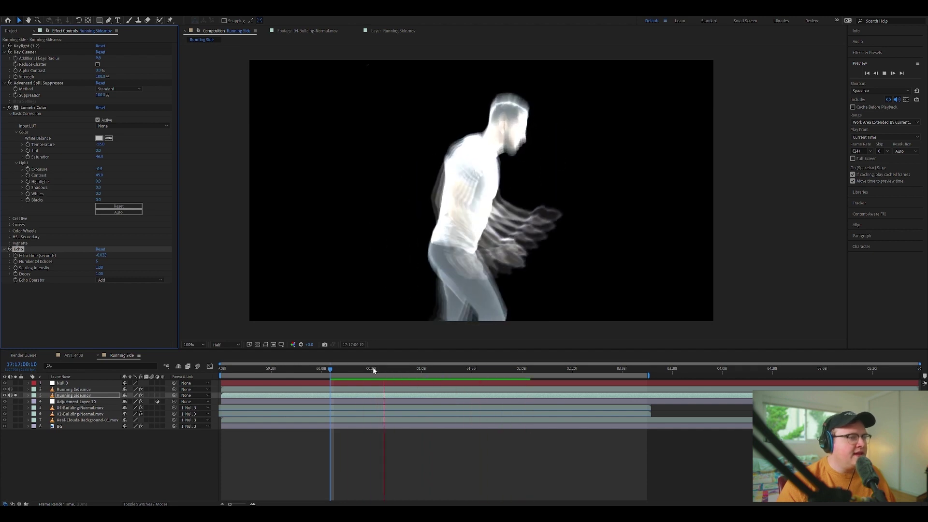
key("space")
left_click_drag(100, 261, 97, 261)
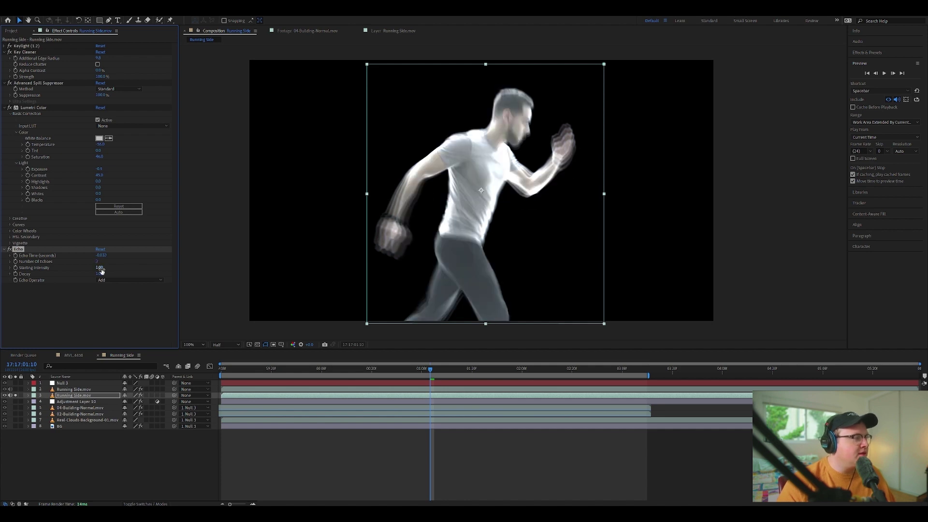
Step: Lower the Decay of the Echo effect on the soloed runner copy and preview the trail
left_click_drag(100, 274, 84, 274)
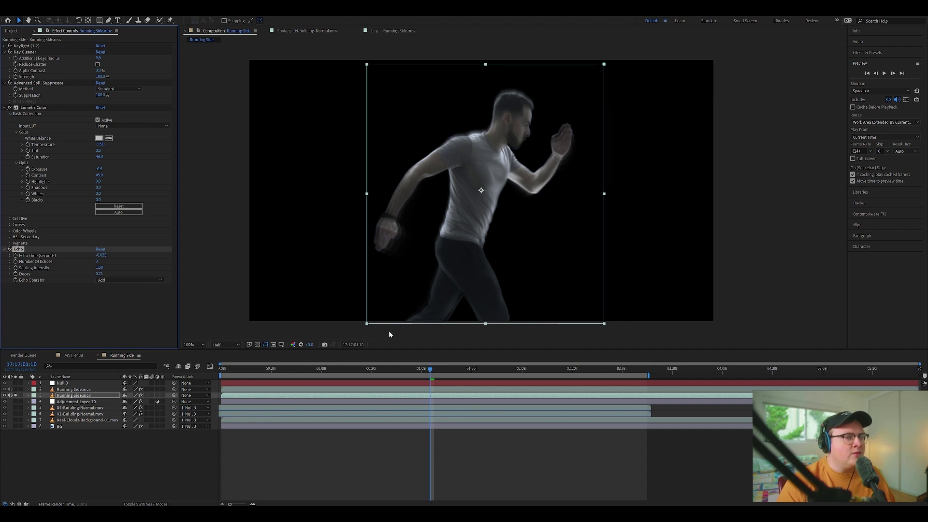
left_click_drag(422, 372, 358, 366)
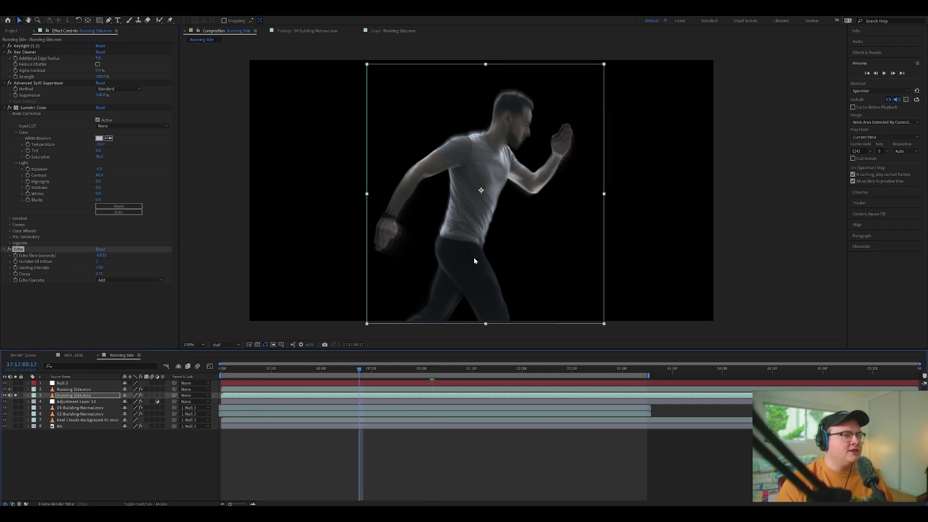
key("space")
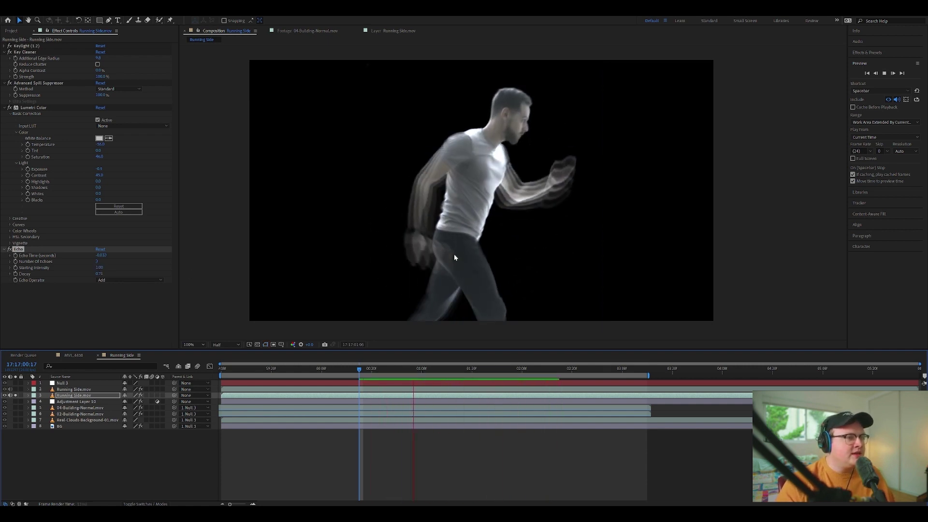
key("space")
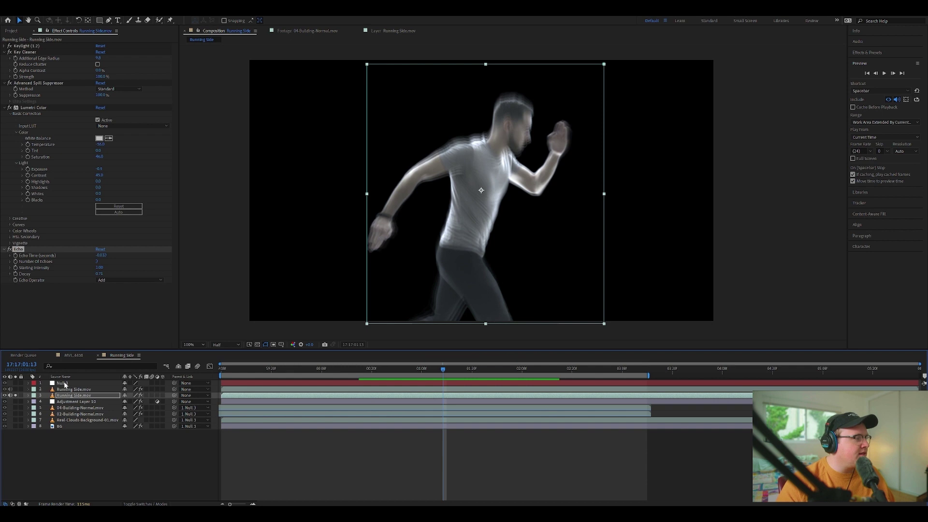
Step: Set the Echo Operator on the lower runner copy to Screen
left_click(129, 281)
left_click(76, 299)
left_click(120, 280)
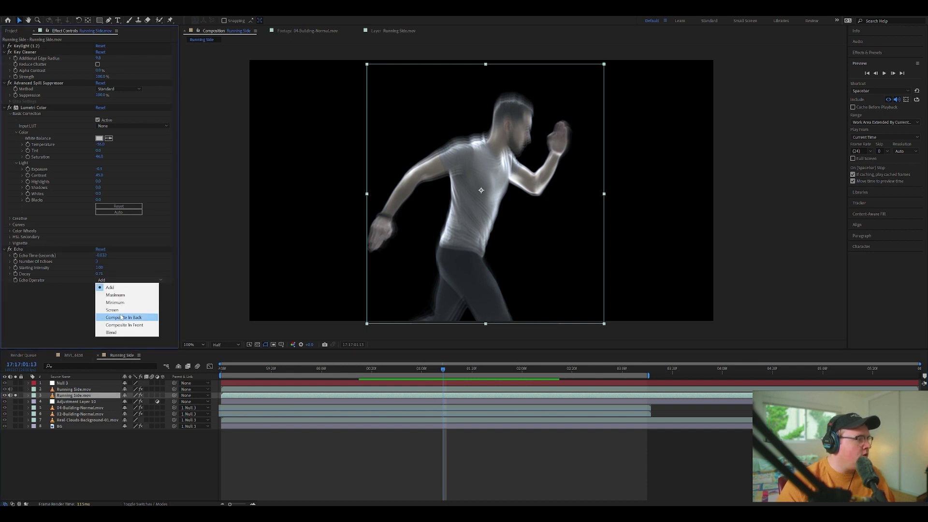
left_click(122, 311)
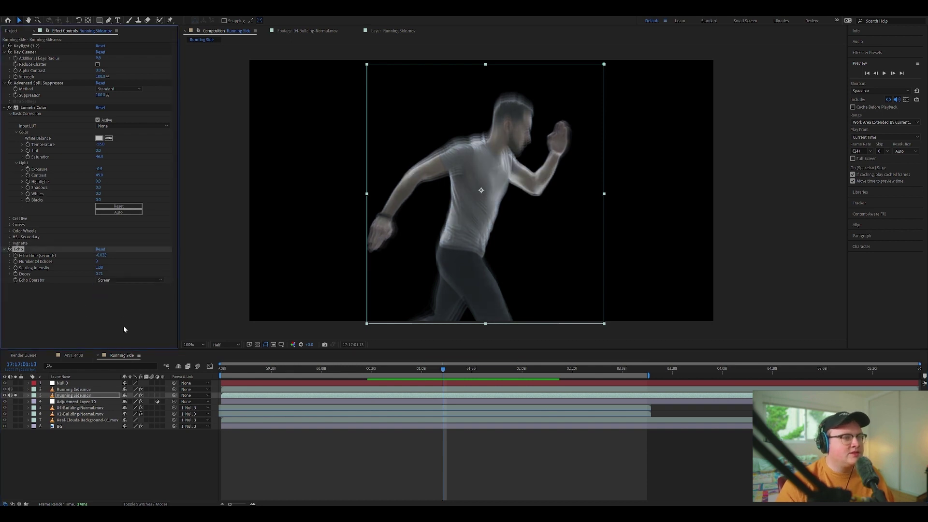
Step: Solo the upper runner layer, add the echoed copy to the solo, and preview both together from the start
left_click(16, 395)
left_click(16, 389)
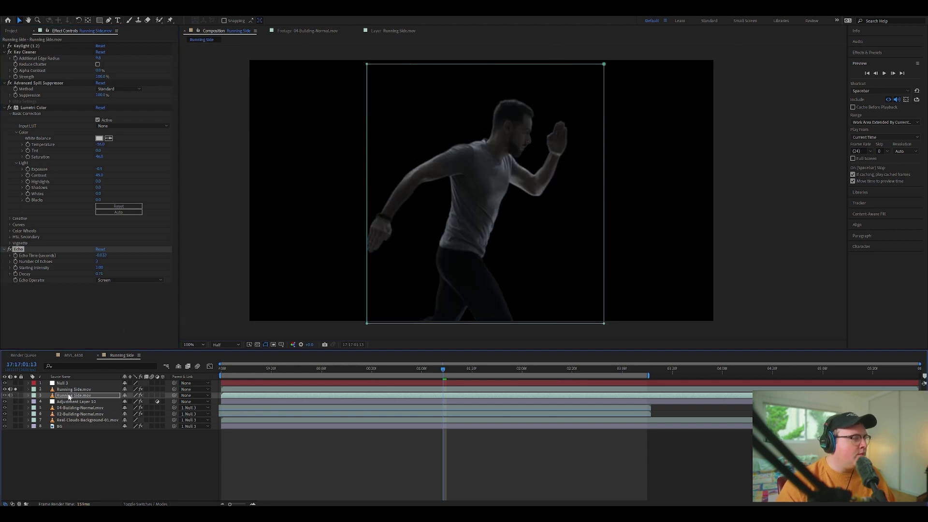
left_click(16, 396)
left_click(66, 396)
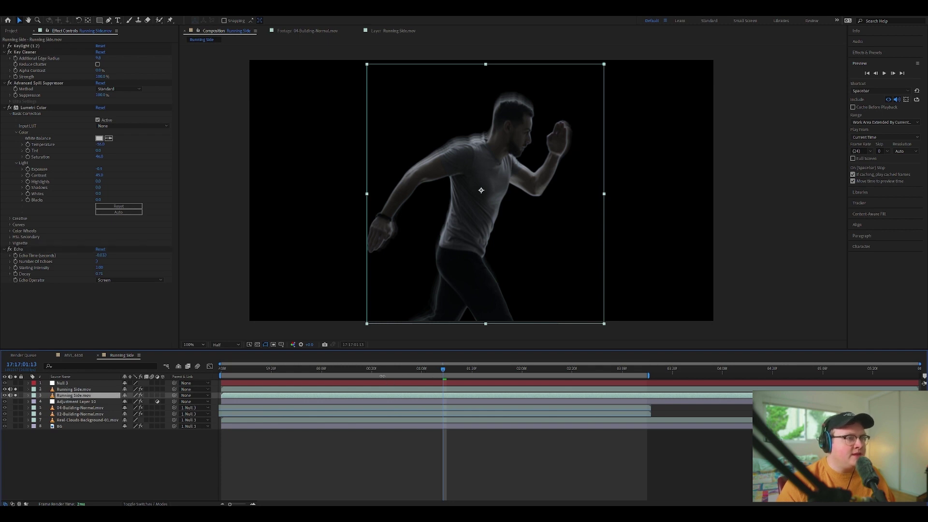
left_click_drag(443, 371, 153, 349)
key("space")
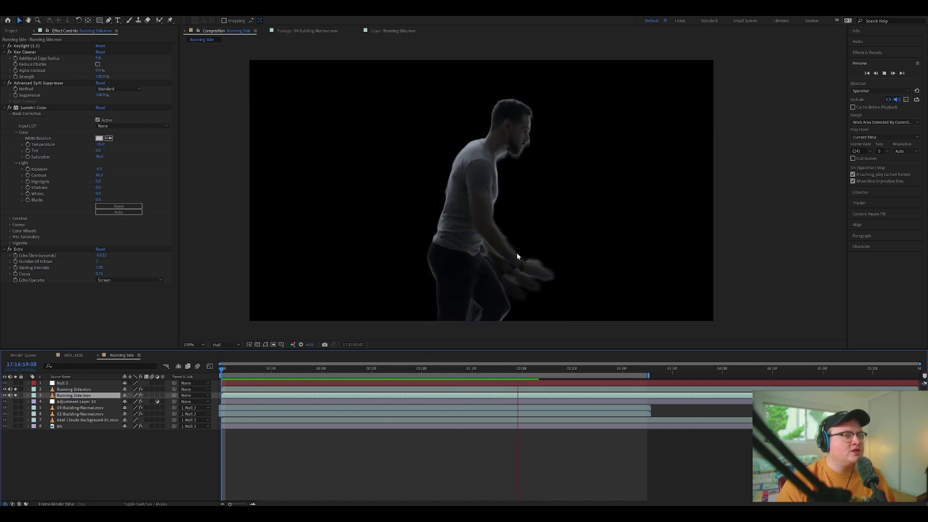
key("space")
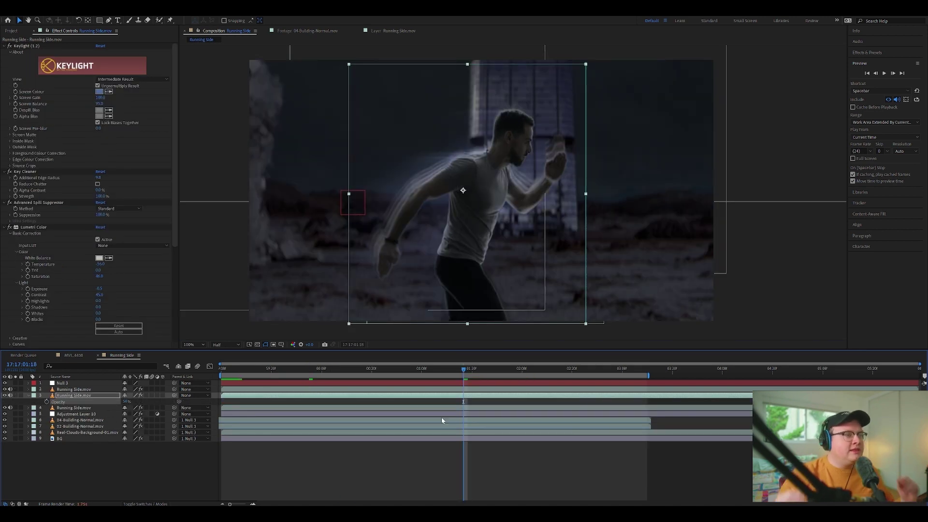
Step: Collapse the Buildings footage folder in the project and show the clips in the Lightning folder
left_click(12, 31)
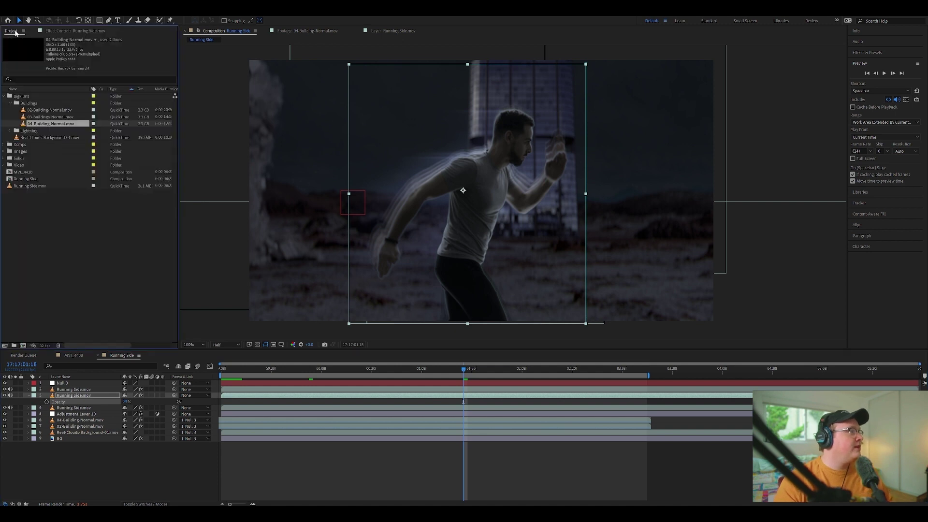
left_click(67, 202)
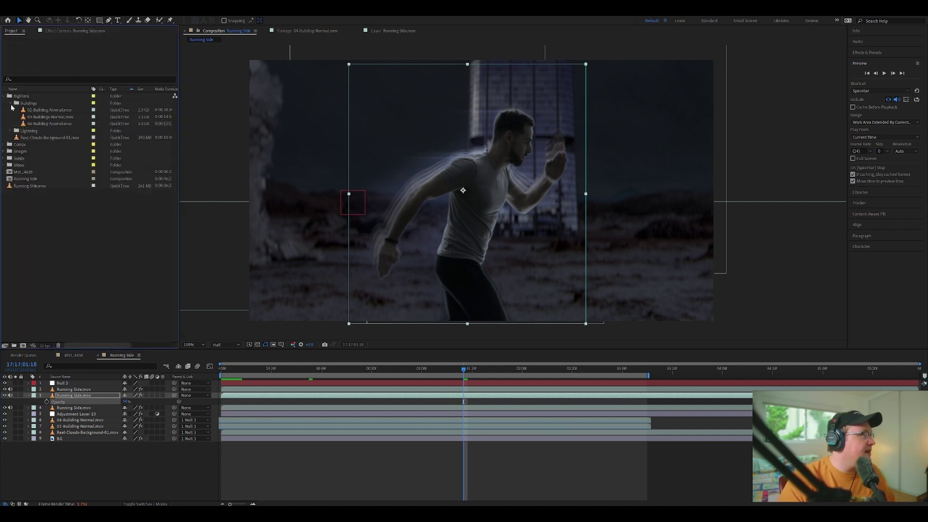
left_click(10, 104)
left_click(10, 110)
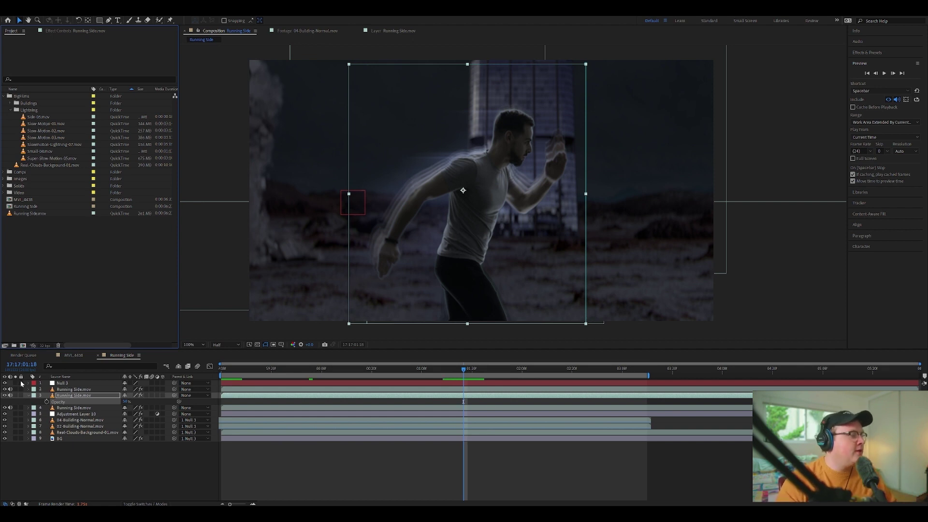
Step: Inspect the slow-motion lightning clips and add Slow-Motion-02.mov to the composition directly beneath the lowest runner layer
left_click(92, 408)
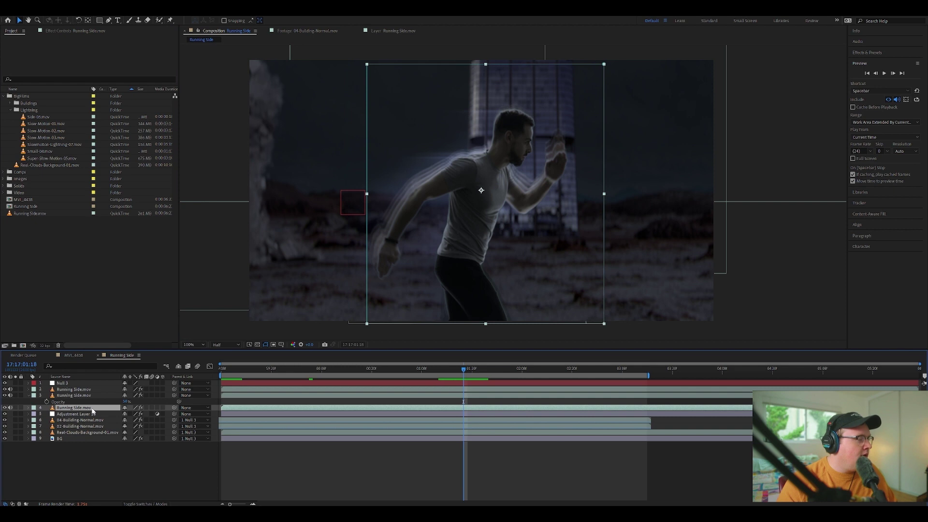
double_click(57, 124)
left_click_drag(209, 329, 476, 326)
double_click(68, 131)
left_click_drag(60, 131, 133, 410)
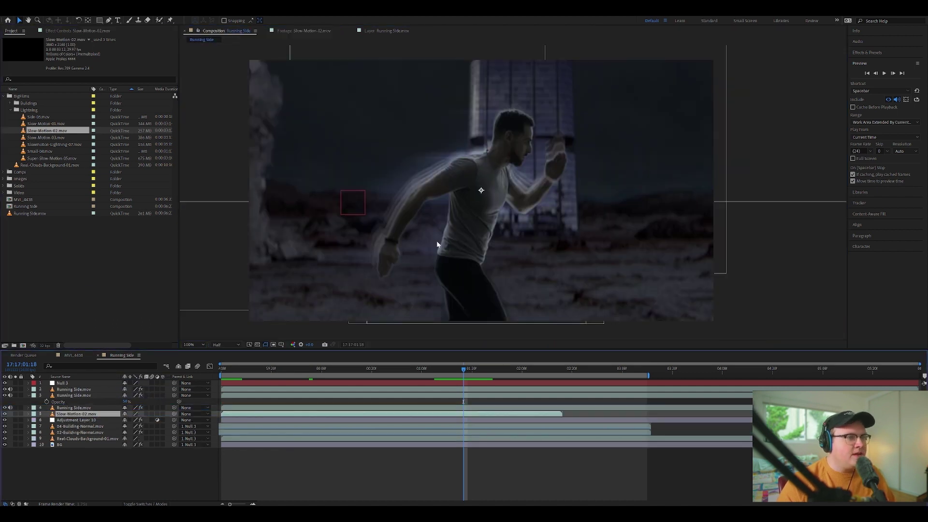
Step: Scale down the Slow-Motion-02.mov lightning behind the runner's legs and parent the layer to Null 3
left_click_drag(377, 143, 471, 289)
key("s")
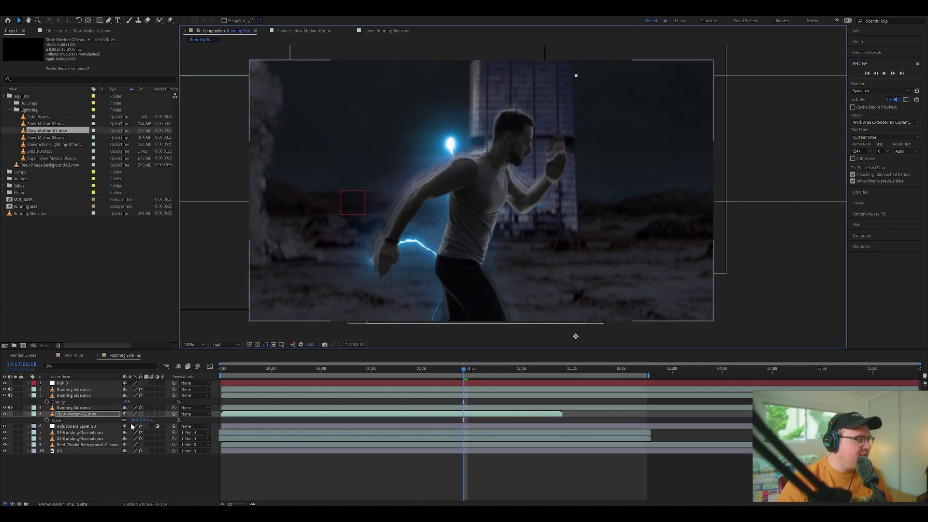
left_click_drag(136, 420, 118, 420)
left_click_drag(528, 291, 428, 262)
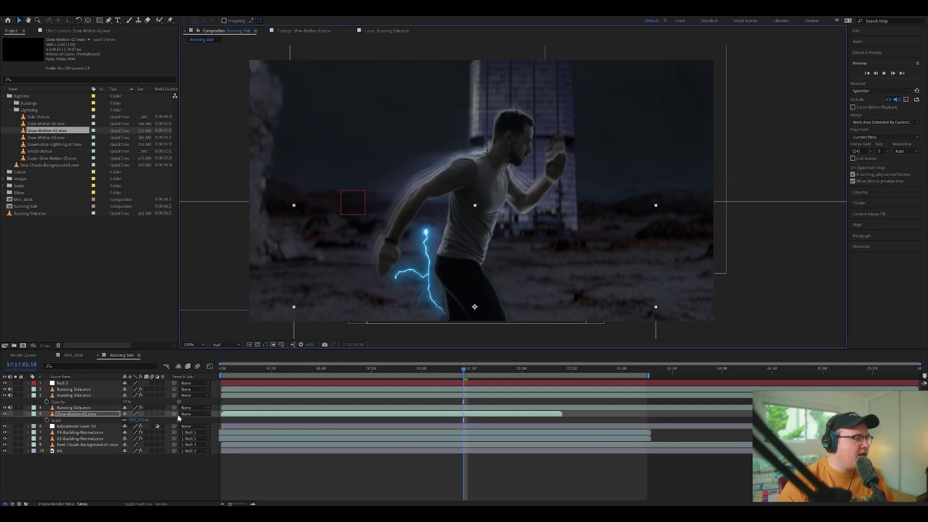
left_click_drag(175, 414, 90, 385)
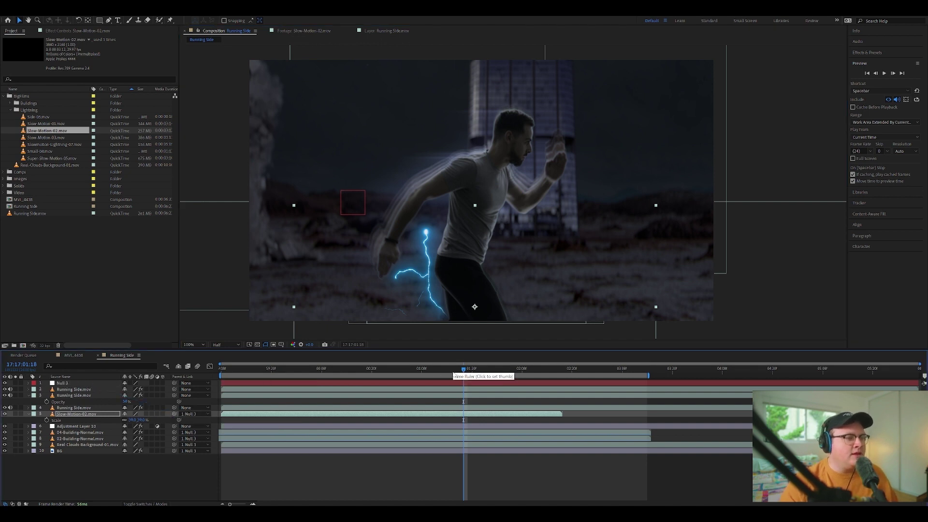
Step: Preview the parented lightning from the start and move the Slow-Motion-02.mov bolt higher in front of the tower
left_click_drag(455, 369, 187, 362)
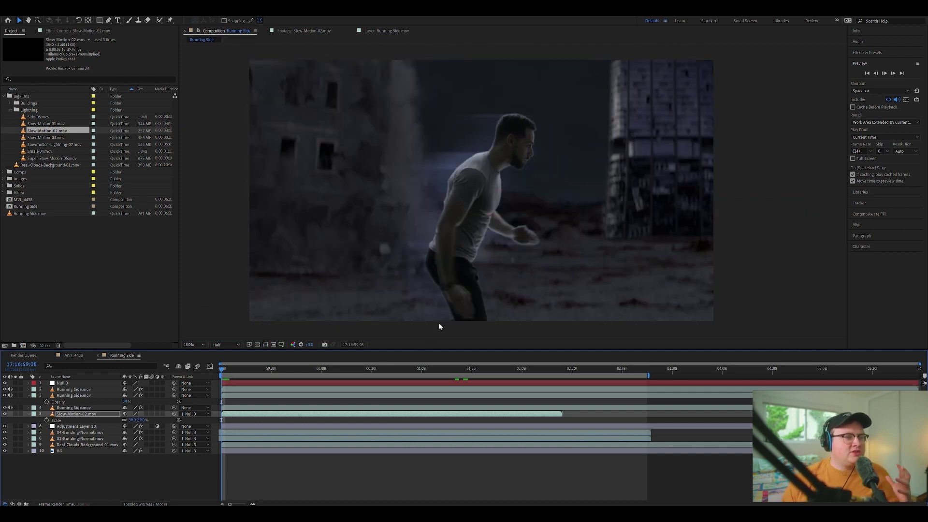
key("space")
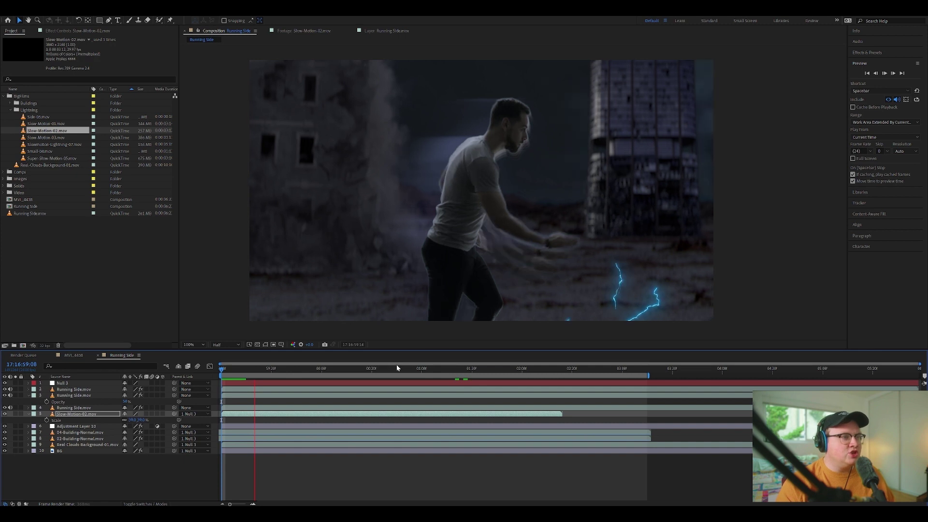
key("space")
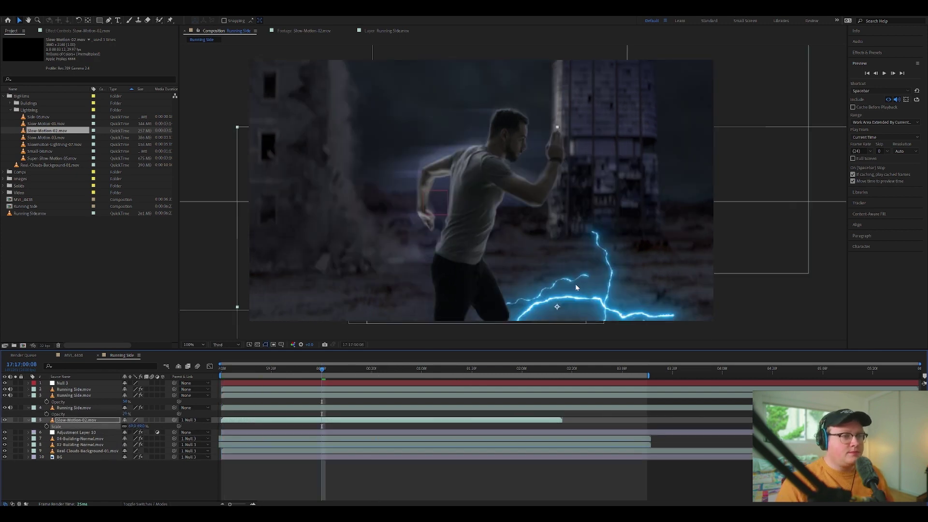
left_click_drag(541, 226, 528, 228)
Step: Add Slow-Motion-03.mov above the runner layers, scaled down, shifted earlier in time, and positioned low behind and across the runner's legs
left_click_drag(46, 137, 114, 388)
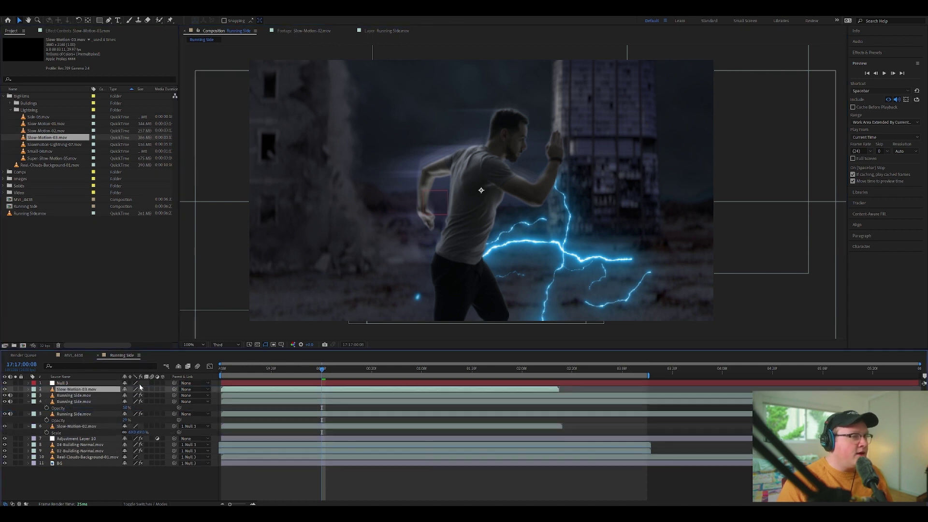
key("s")
left_click_drag(144, 395, 139, 396)
left_click_drag(383, 267, 396, 276)
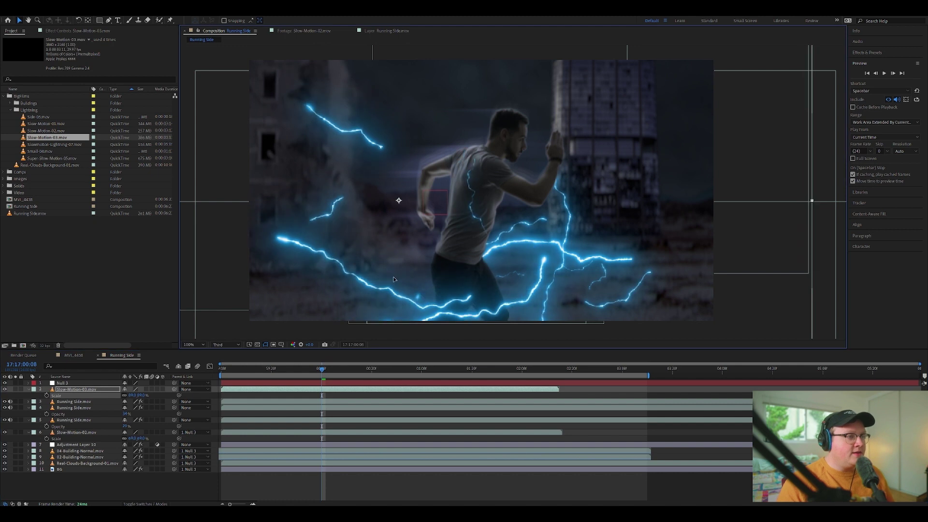
left_click_drag(289, 391, 253, 392)
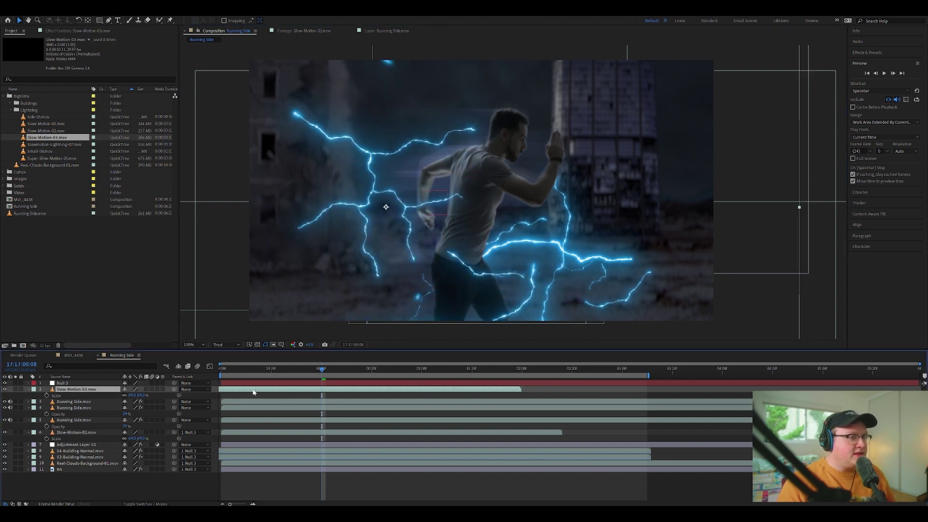
left_click_drag(401, 226, 390, 294)
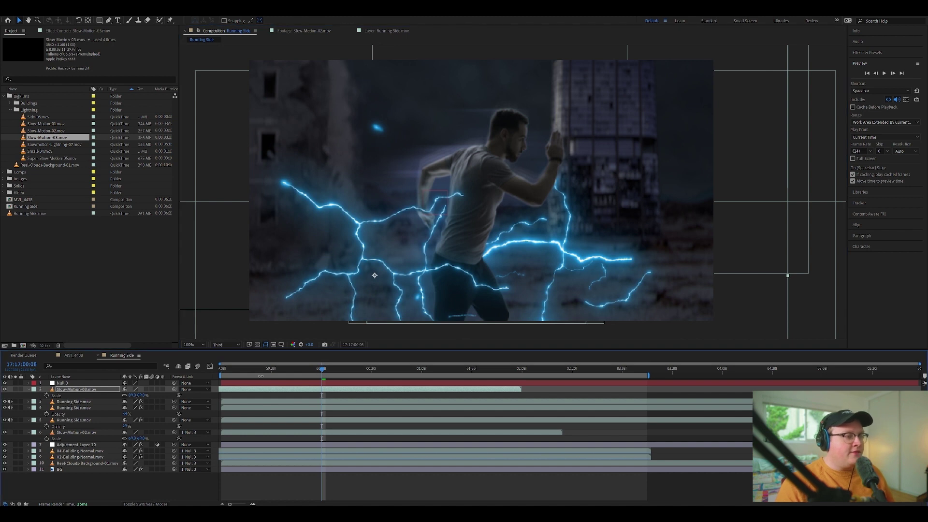
Step: Parent the Slow-Motion-03.mov lightning layer to Null 3 and preview the composition from the start
left_click_drag(175, 390, 87, 383)
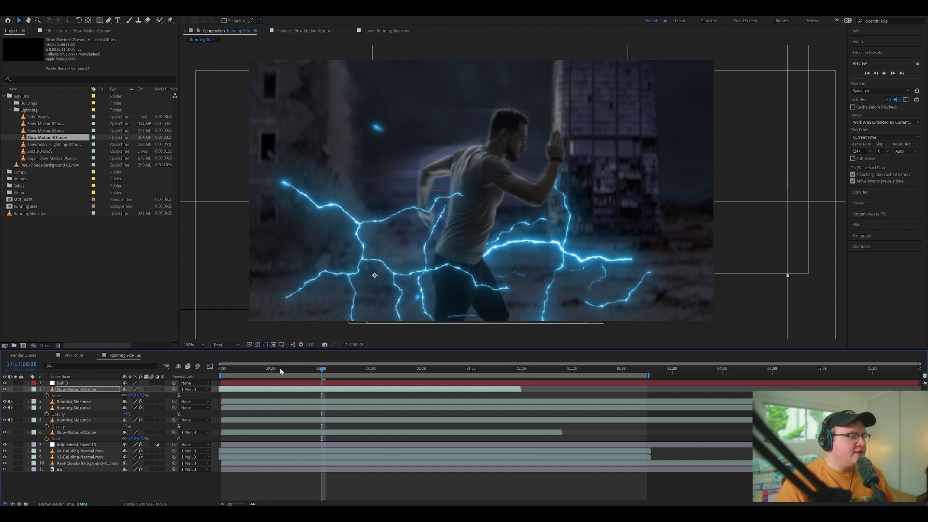
key("Home")
key("space")
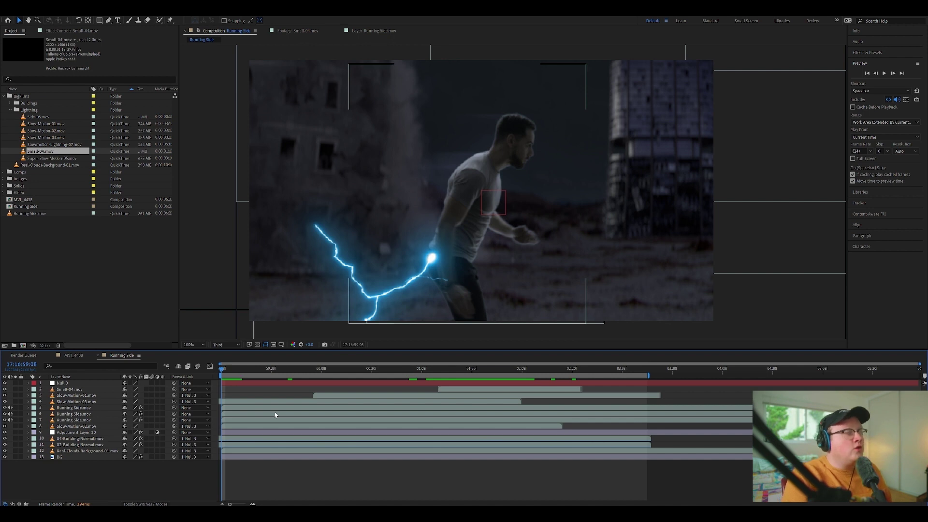
Step: Create an adjustment layer directly beneath Null 3 and apply the Glow effect to it
key("ctrl+alt+y")
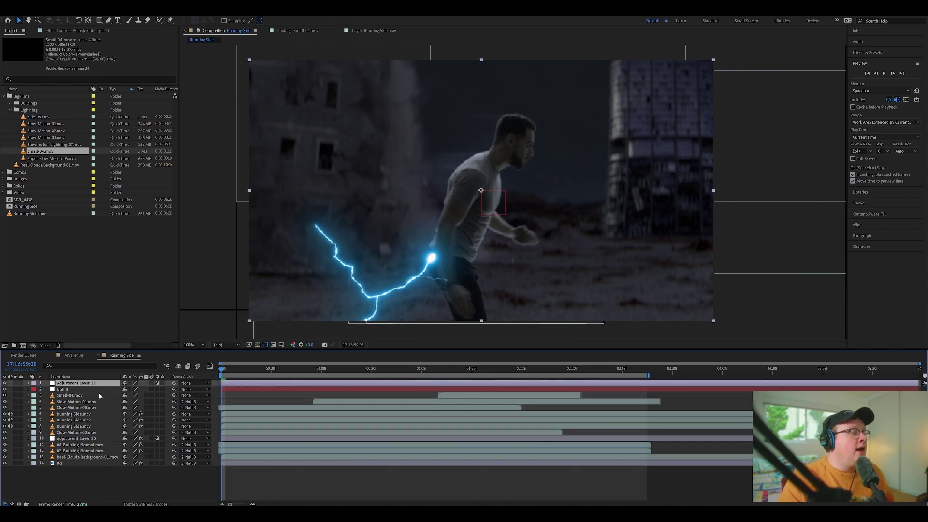
left_click_drag(105, 387, 100, 397)
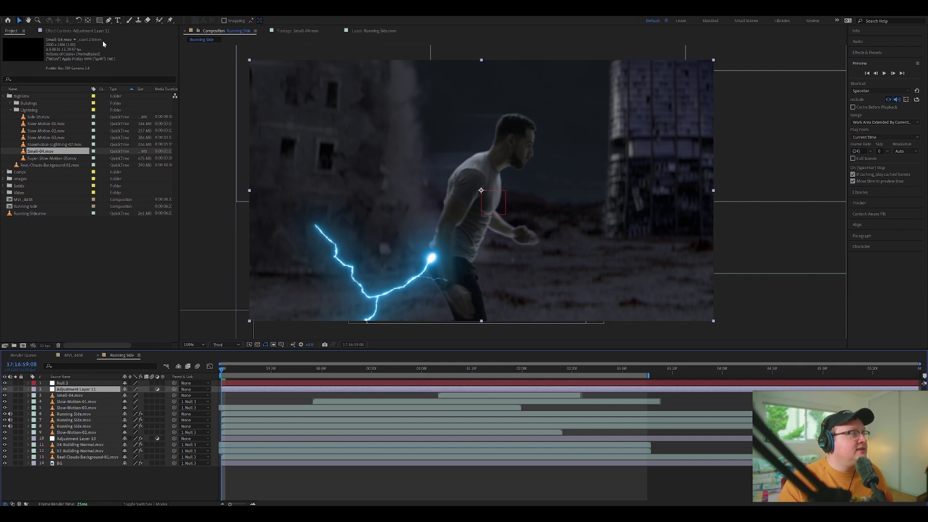
key("F3")
key("ctrl+space")
type("glow")
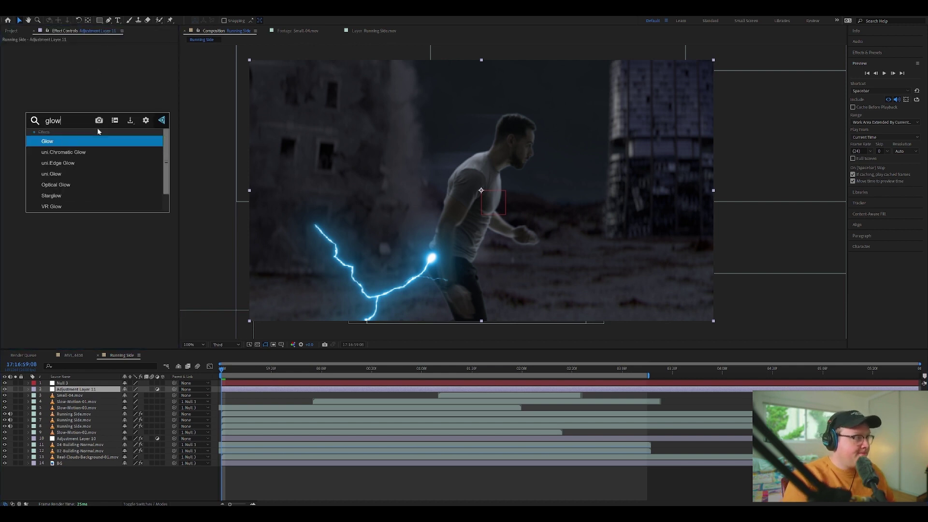
key("Return")
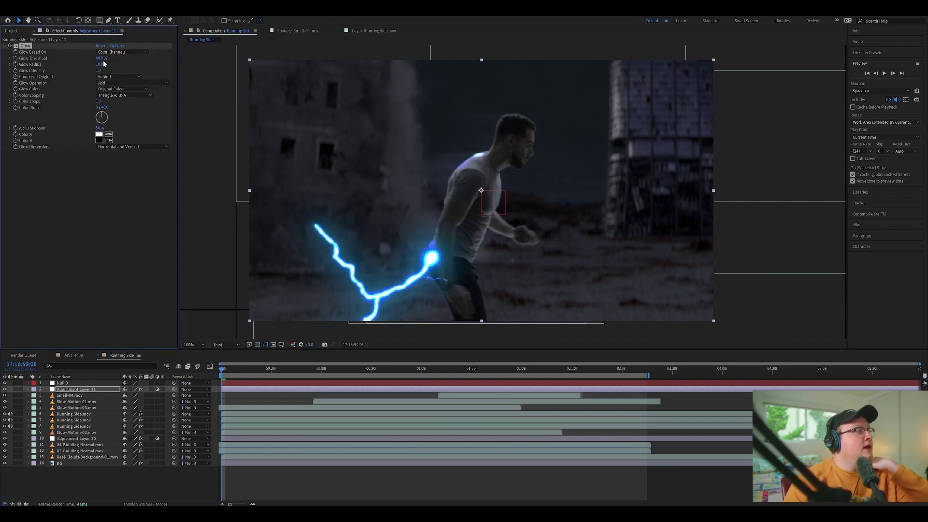
Step: Increase the Glow Radius on the adjustment layer and refine it on the frame at 17:17:00:01, where the clouds flash
left_click_drag(101, 66, 144, 64)
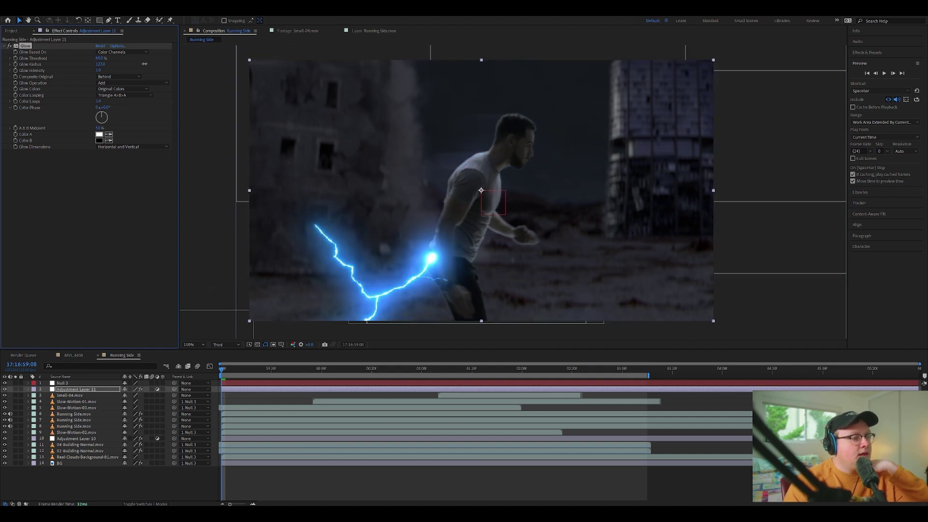
left_click(292, 368)
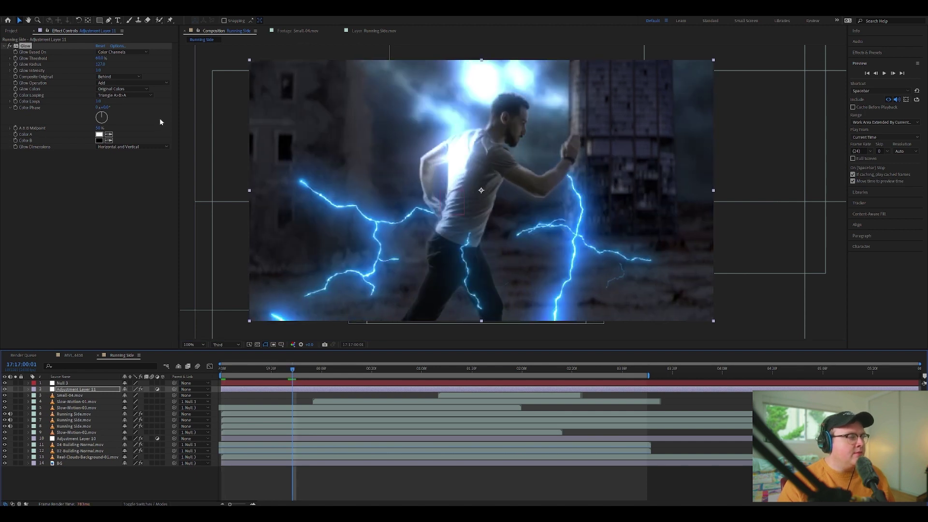
left_click_drag(104, 64, 155, 64)
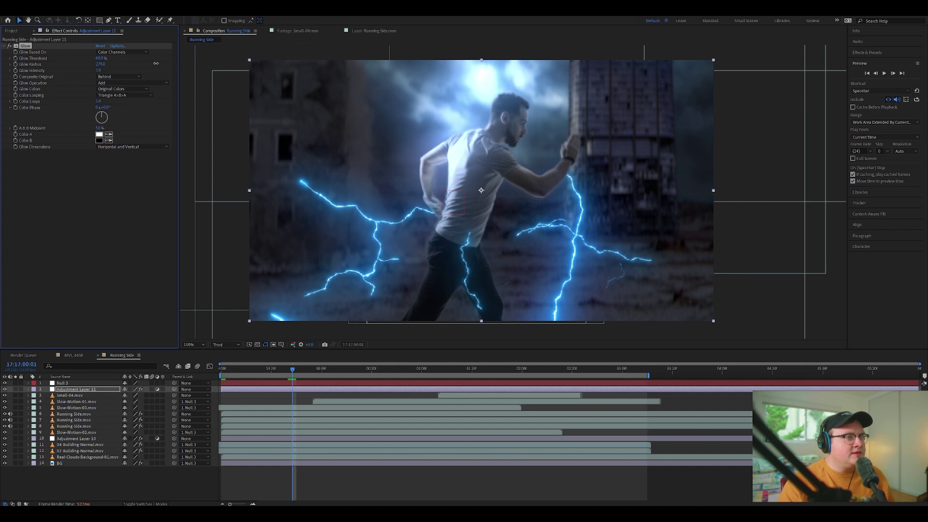
left_click_drag(149, 63, 137, 66)
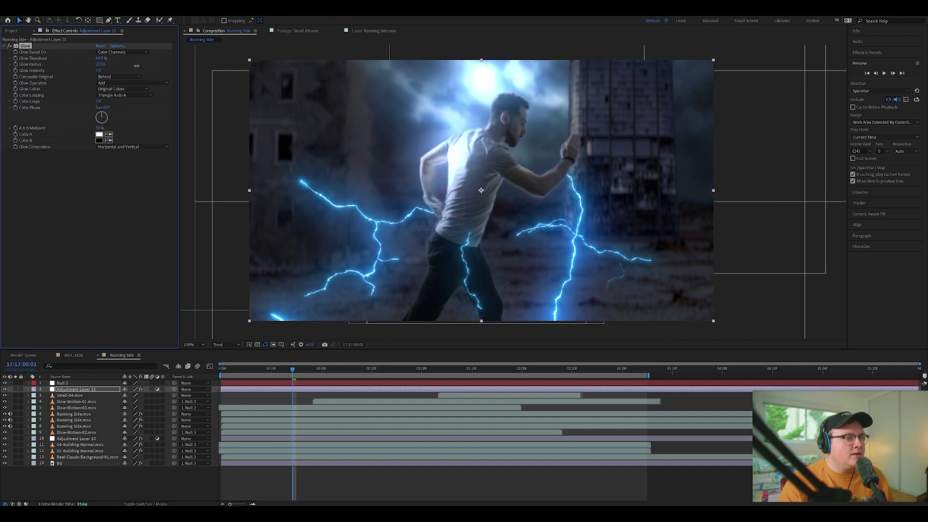
Step: Fine-tune the Glow Threshold on the glow adjustment layer and compare the frame with the layer hidden and shown
left_click_drag(95, 60, 112, 63)
left_click(4, 390)
left_click(5, 389)
left_click(4, 390)
left_click(4, 389)
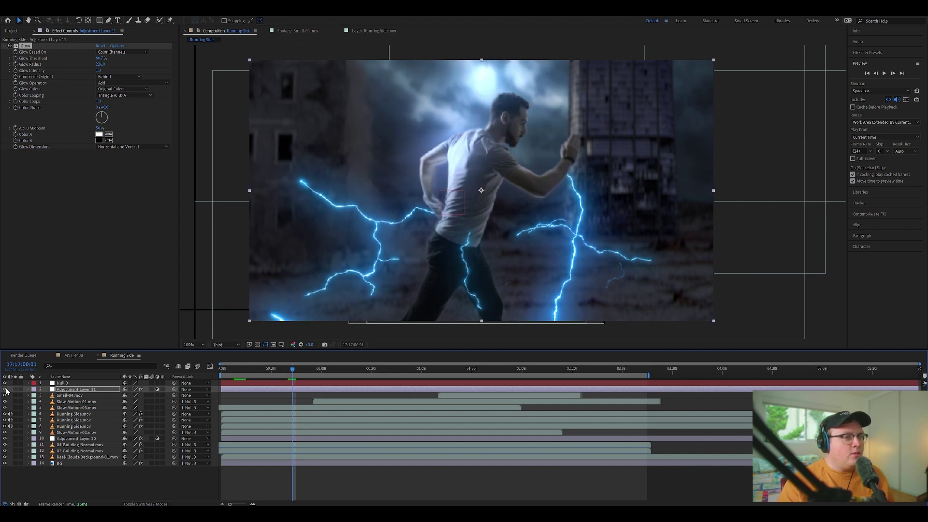
left_click_drag(299, 372, 305, 375)
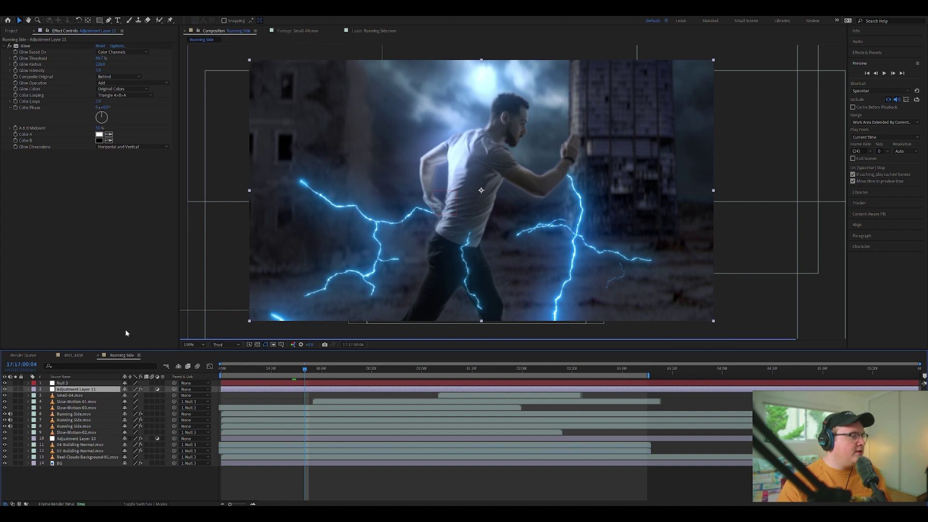
Step: Create an adjustment layer directly beneath Null 3 and apply the Quick Chromatic Aberration effect to it
key("ctrl+alt+y")
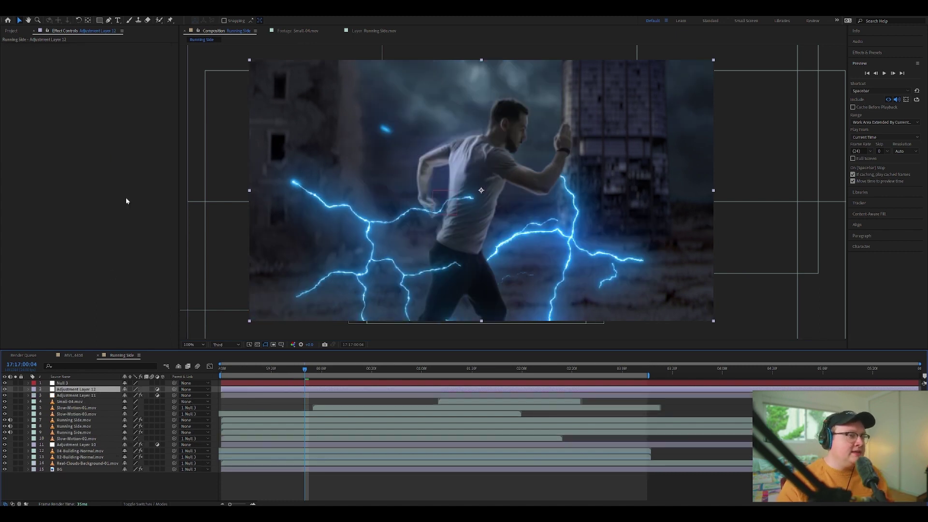
key("ctrl+space")
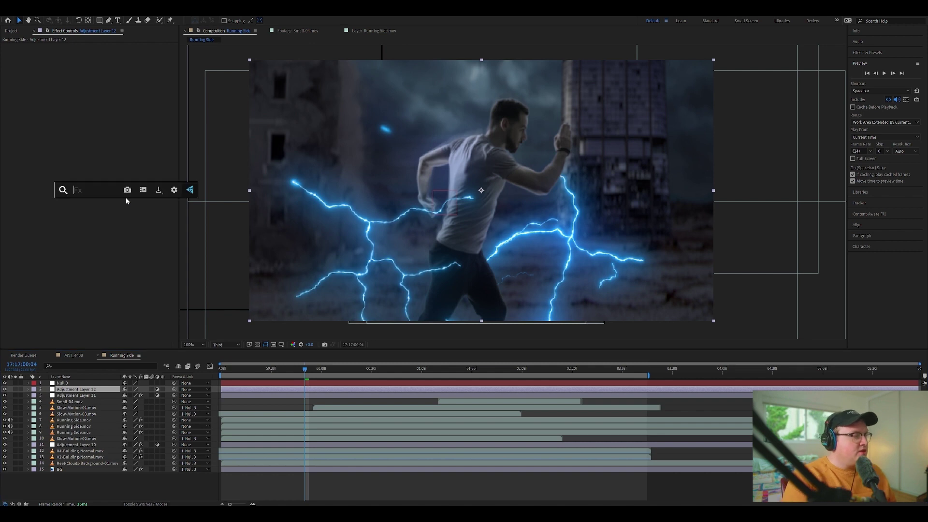
type("chr")
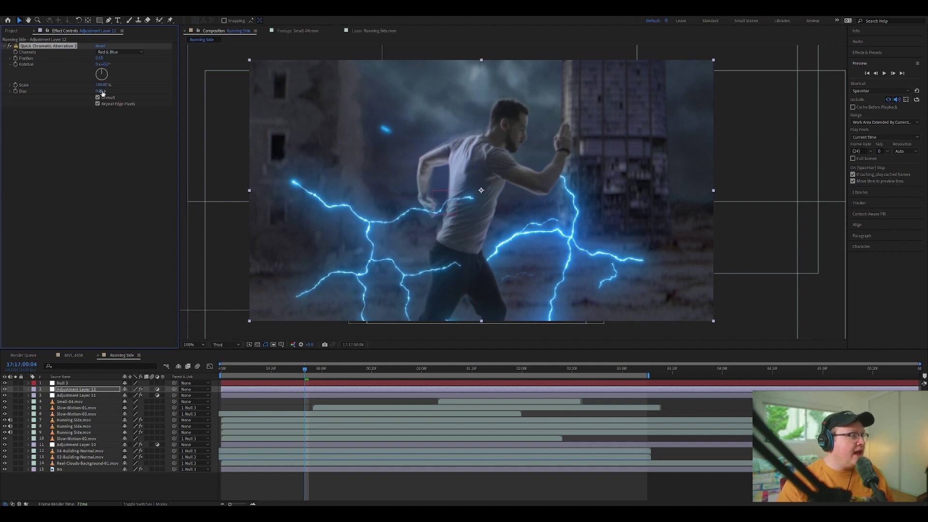
Step: View the version information of the Quick Chromatic Aberration effect and close it
right_click(65, 46)
left_click(97, 122)
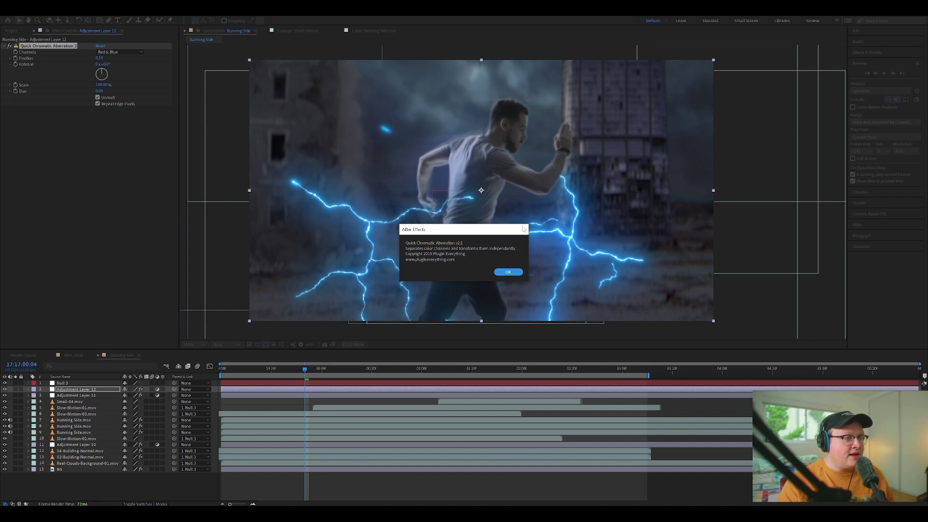
left_click(508, 272)
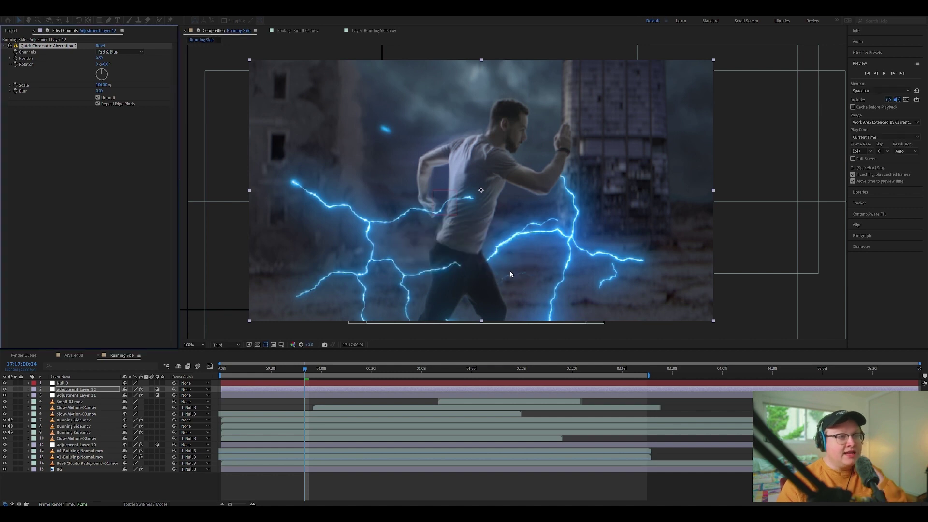
Step: Disable Unmult on the chromatic aberration and increase its Position for a subtle red and blue fringe around the runner
left_click(97, 100)
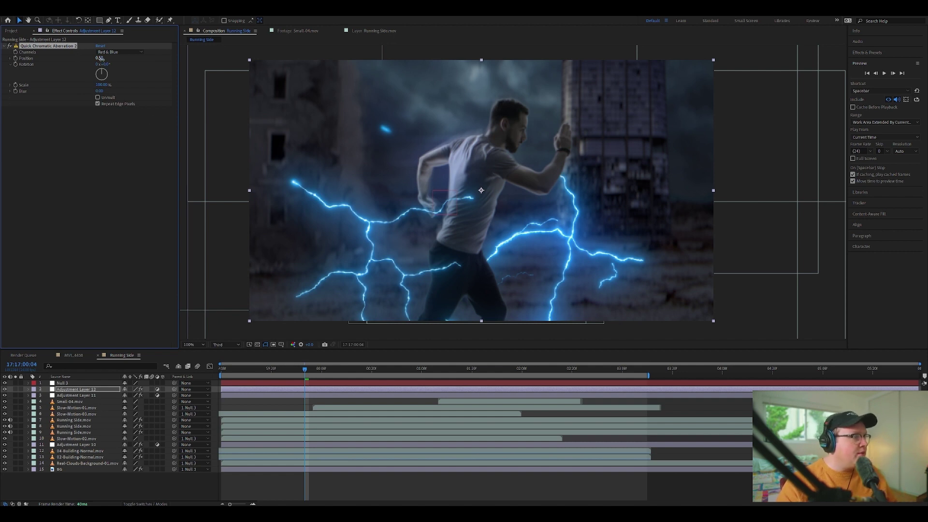
left_click_drag(104, 59, 102, 59)
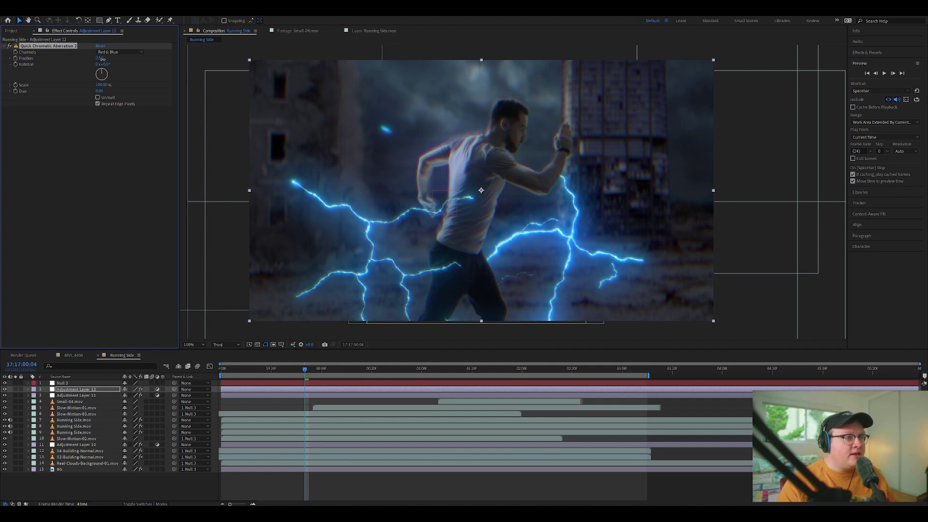
scroll(482, 140, "up", 2)
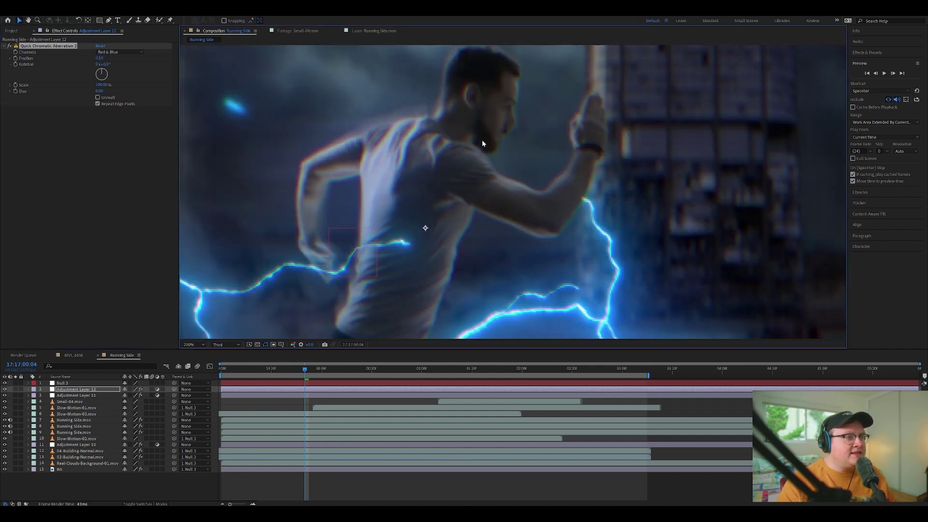
scroll(519, 130, "down", 2)
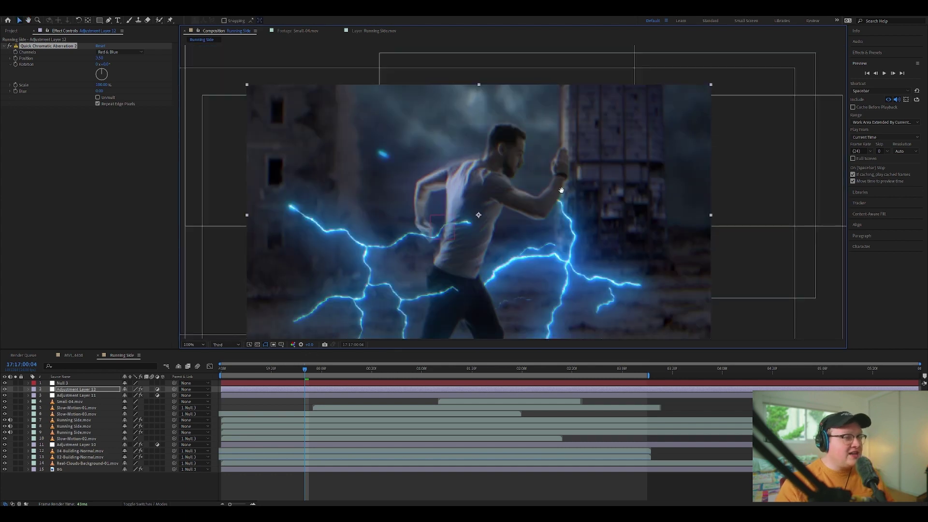
scroll(367, 332, "down", 1)
Step: Scrub back to the dark frame at 17:16:59:14 and examine the chromatic aberration up close and zoomed out
left_click(271, 369)
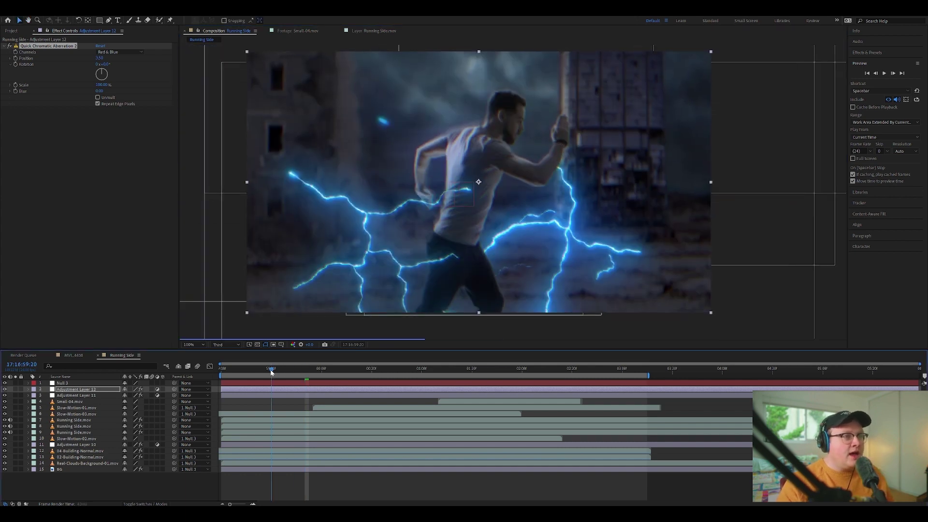
left_click(268, 371)
left_click_drag(267, 371, 247, 371)
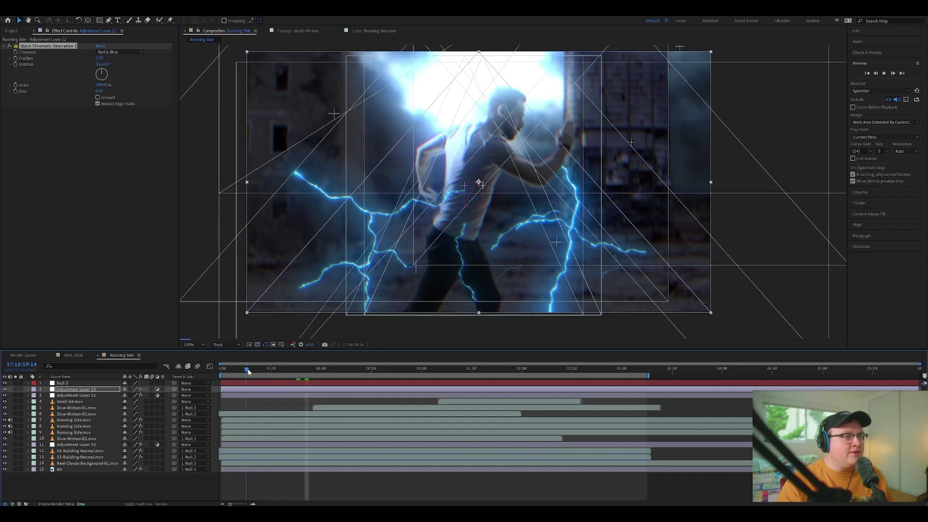
left_click_drag(396, 239, 395, 252)
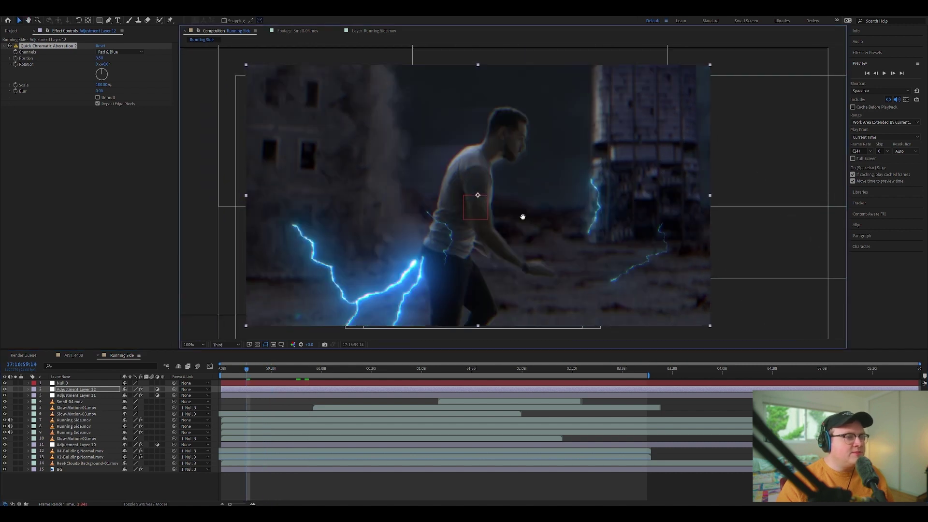
scroll(448, 86, "up", 4)
scroll(434, 185, "down", 5)
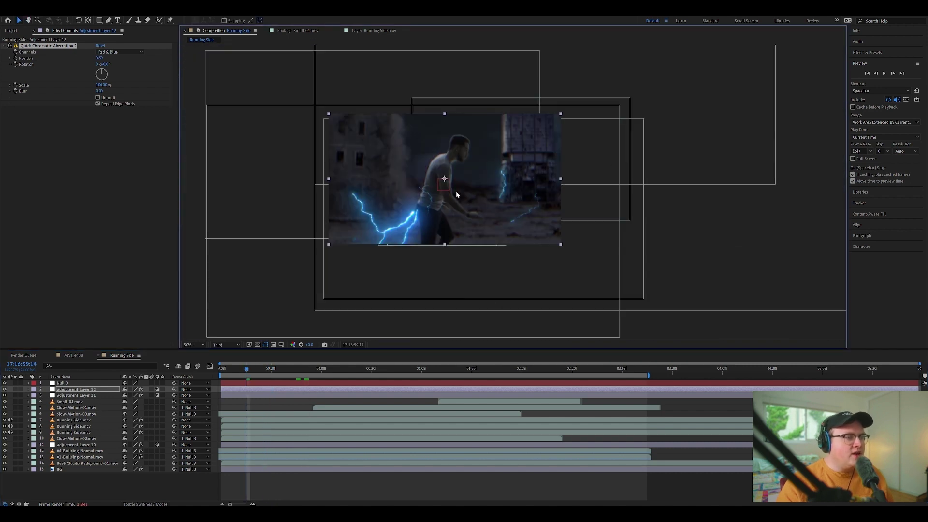
scroll(456, 190, "up", 1)
Step: Create another adjustment layer directly beneath Null 3 and apply Lumetri Color to it
key("ctrl+alt+y")
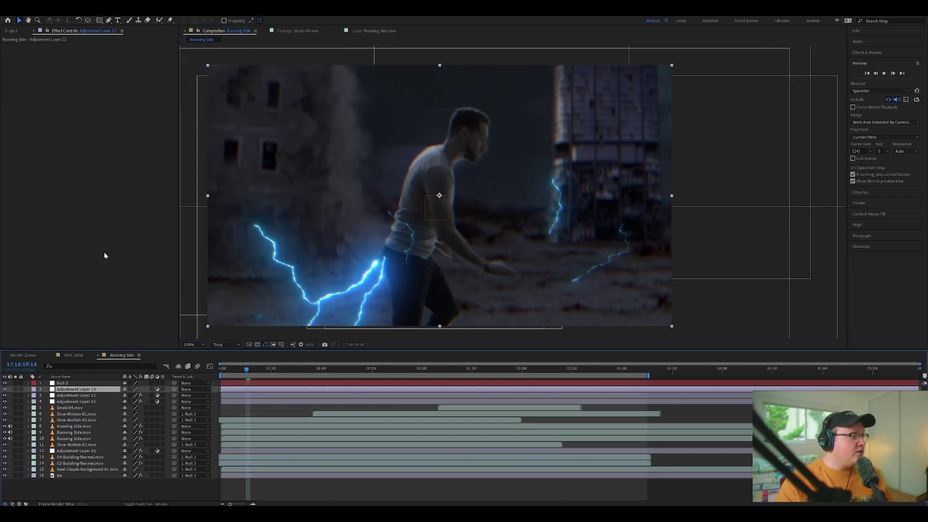
key("ctrl+space")
type("lum")
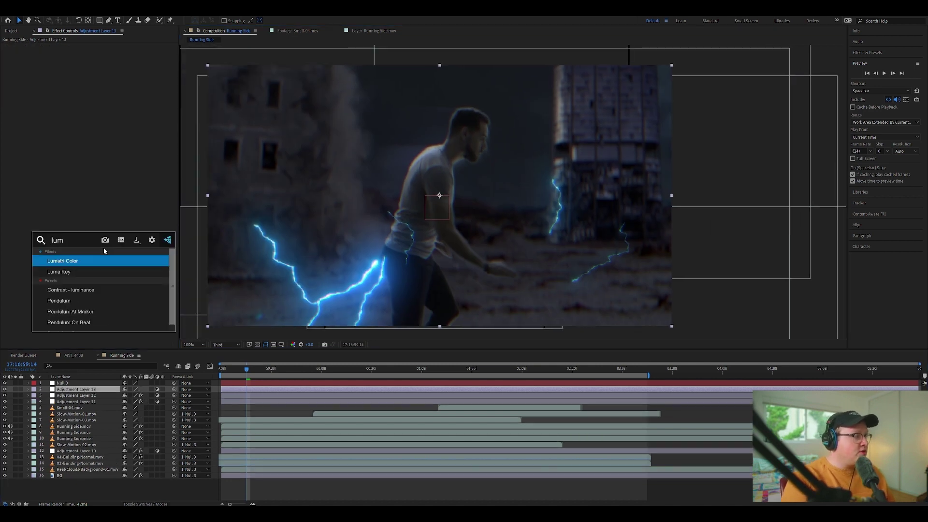
key("Return")
Step: Shape the Lumetri RGB curve into a gentle S by lowering the shadows and raising the highlights
left_click(10, 64)
scroll(74, 182, "down", 1)
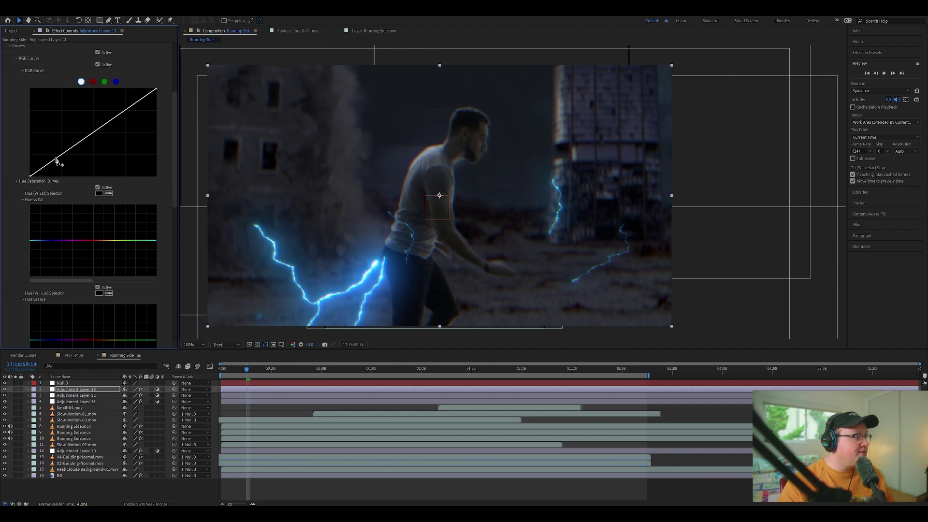
left_click_drag(57, 159, 58, 162)
left_click_drag(112, 123, 110, 118)
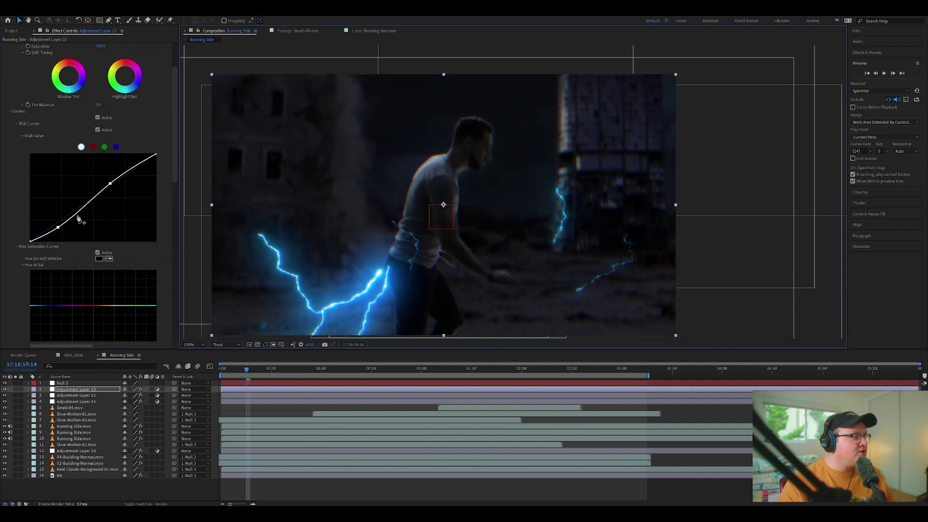
scroll(54, 249, "up", 1)
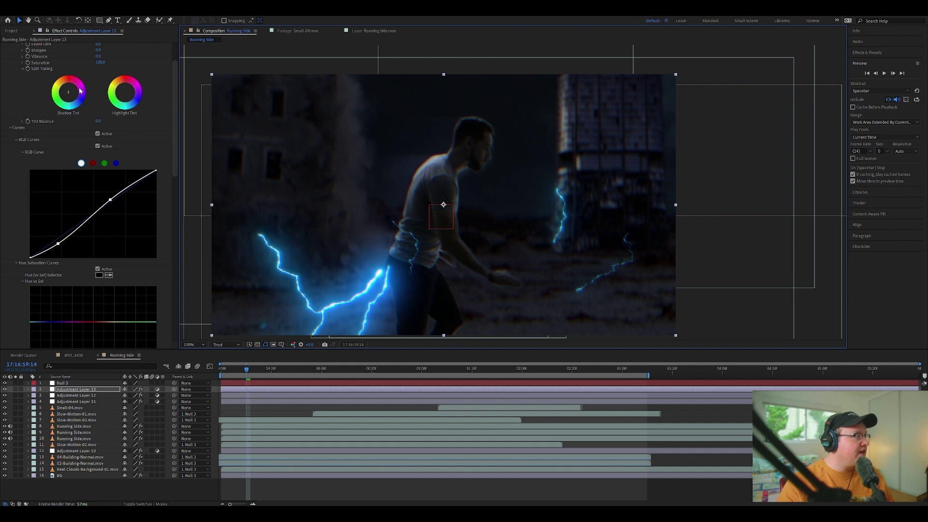
Step: Cool the Temperature in Lumetri's Basic Correction and check the grade on the cloud flash around 17:17:00:02
scroll(80, 91, "up", 3)
left_click(12, 52)
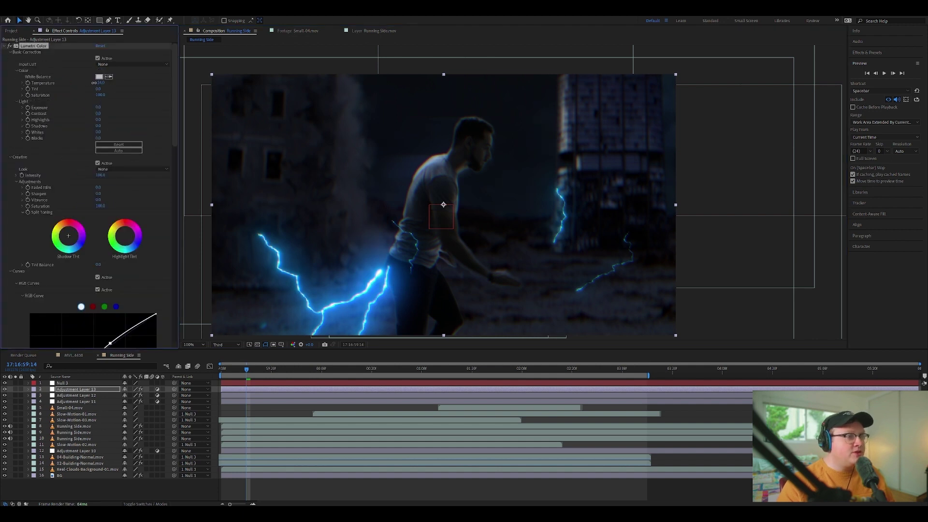
left_click_drag(257, 371, 322, 368)
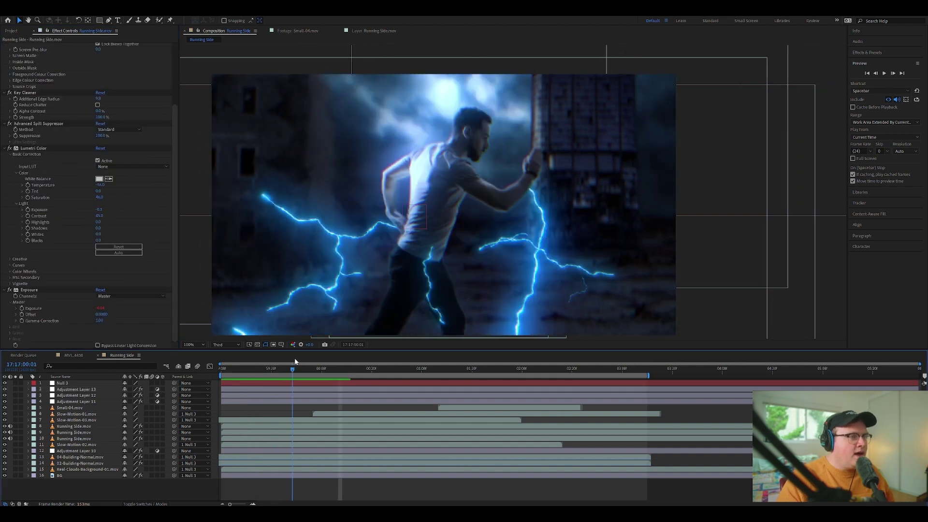
left_click_drag(294, 362, 297, 364)
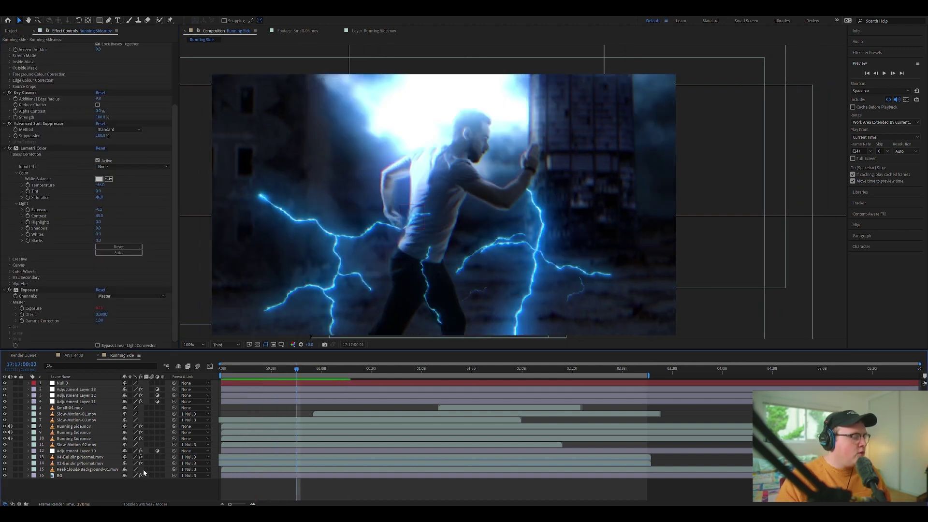
Step: Create a comp-sized black solid and place it beneath the adjustment layers, directly above Small-04.mov
key("ctrl+y")
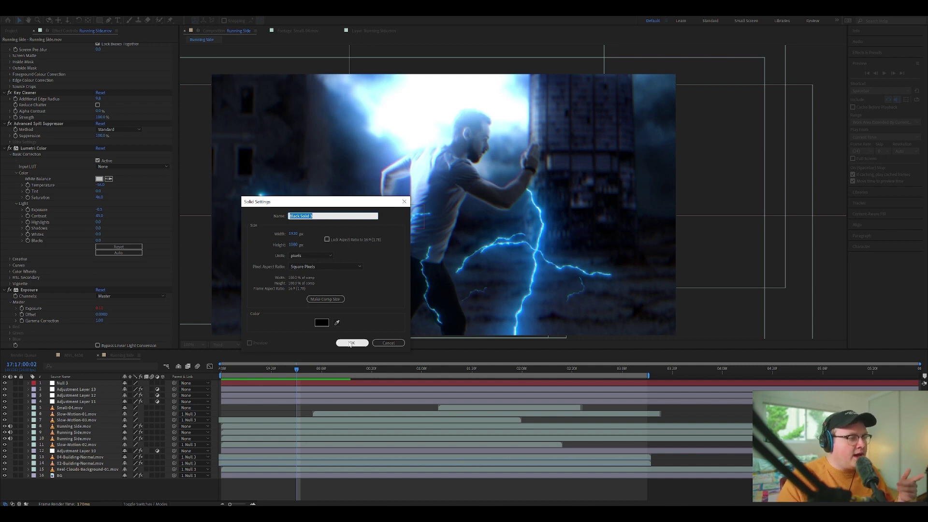
left_click_drag(322, 202, 297, 141)
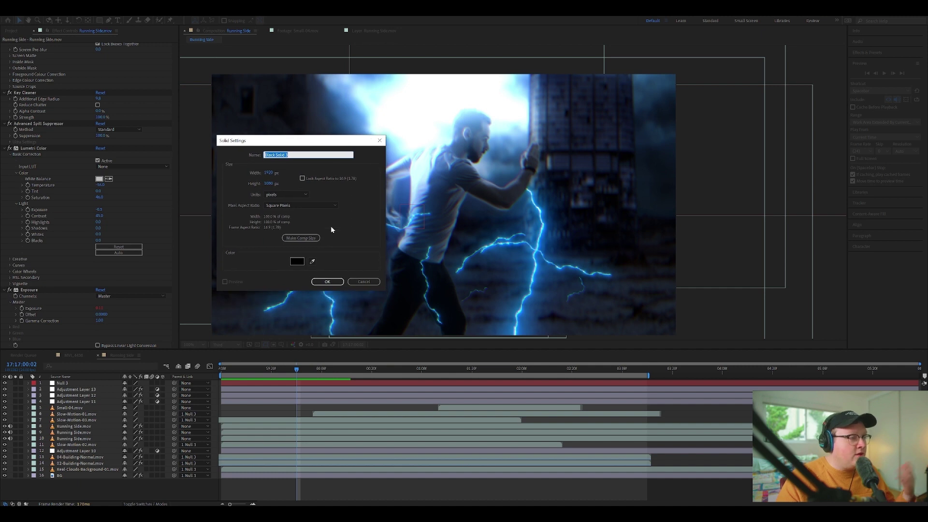
left_click(331, 282)
left_click_drag(90, 384, 91, 414)
left_click(91, 389)
left_click(92, 401)
left_click(93, 409)
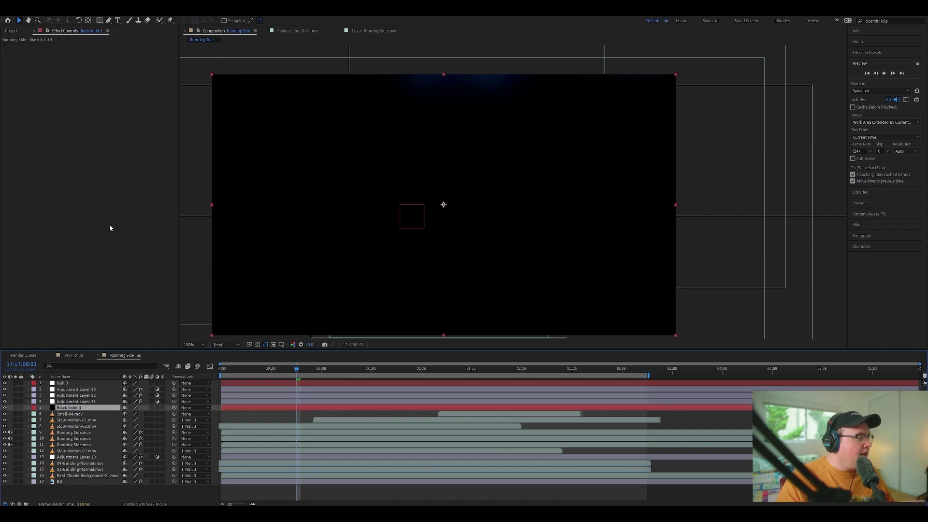
Step: Add an elliptical mask filling the black solid's full frame and set the mask mode to Subtract
left_click_drag(98, 22, 121, 36)
double_click(99, 22)
key("v")
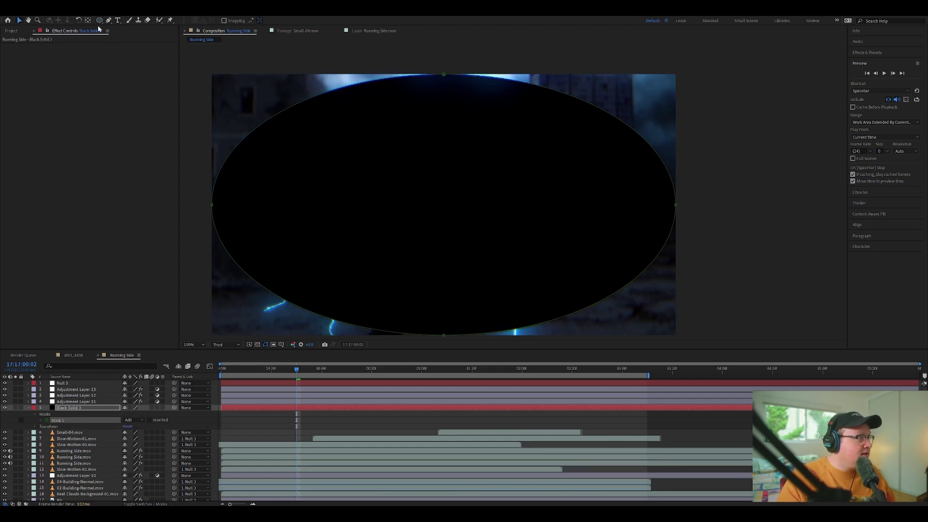
left_click(132, 420)
left_click(144, 443)
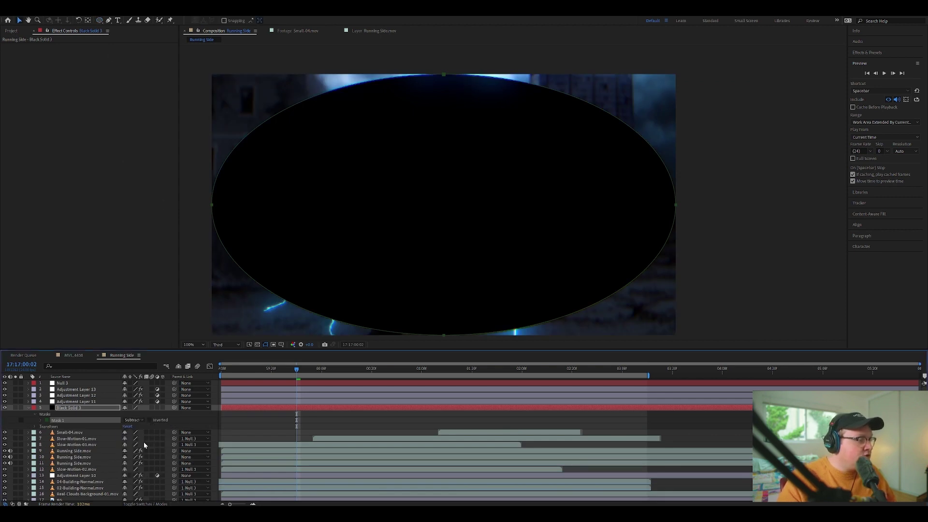
Step: Set the black solid's Mask Feather to 500 pixels
key("f")
left_click(139, 420)
type("500")
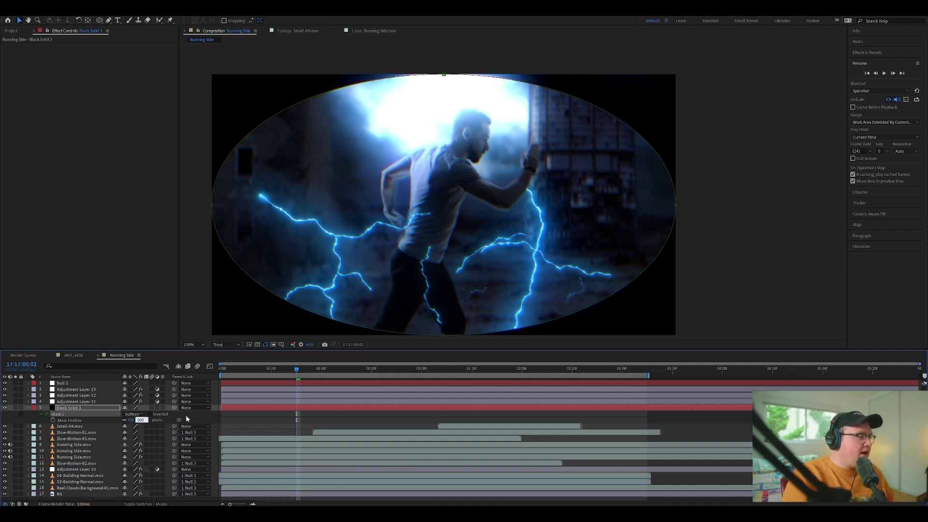
key("Return")
Step: Set the black solid's Opacity to 15% and compare the frame with the vignette hidden and shown
key("t")
left_click(128, 414)
type("15")
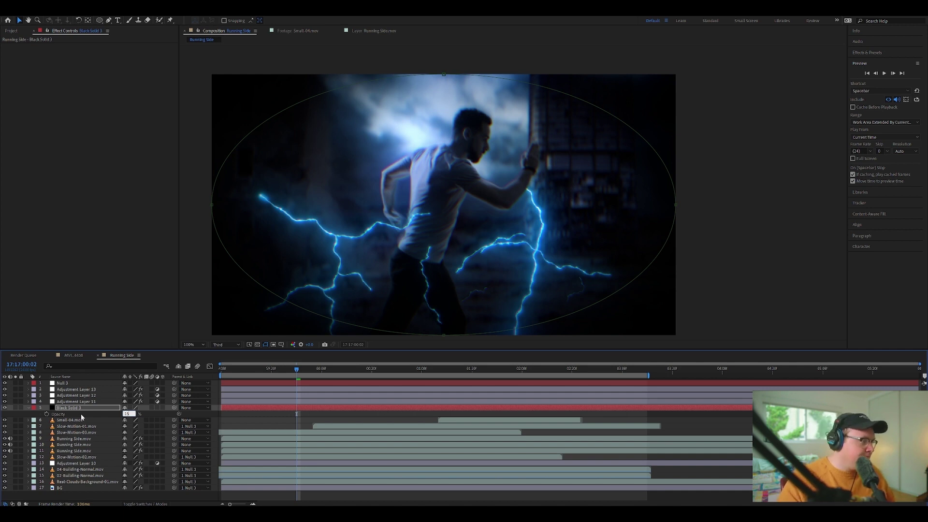
key("Return")
left_click(5, 409)
left_click(5, 408)
left_click(5, 408)
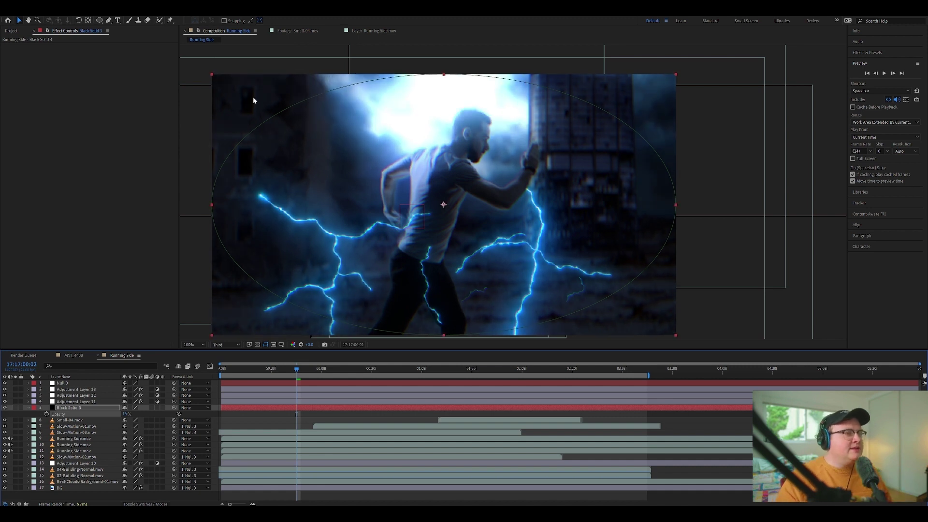
Step: Collapse and deselect the black solid, preview the finished composite from the start, and return to the first frame
left_click_drag(295, 372, 199, 377)
left_click(28, 408)
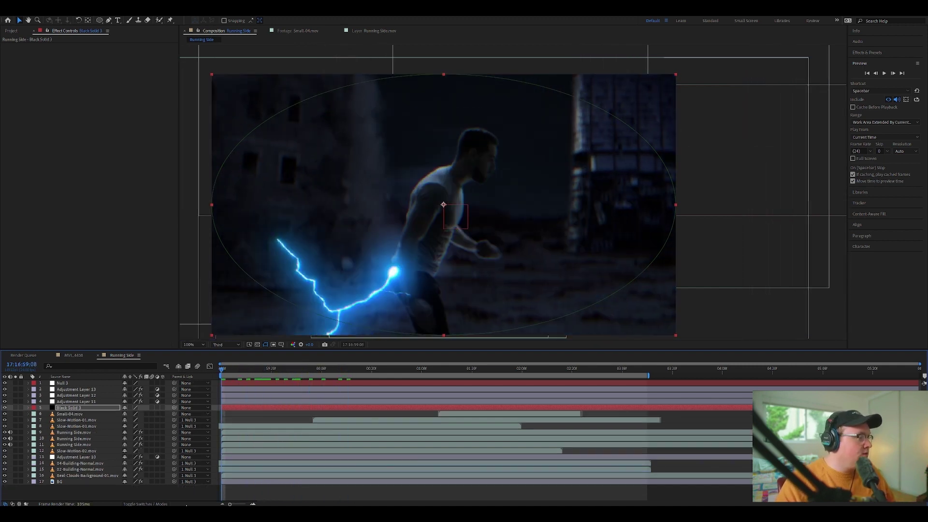
left_click(114, 491)
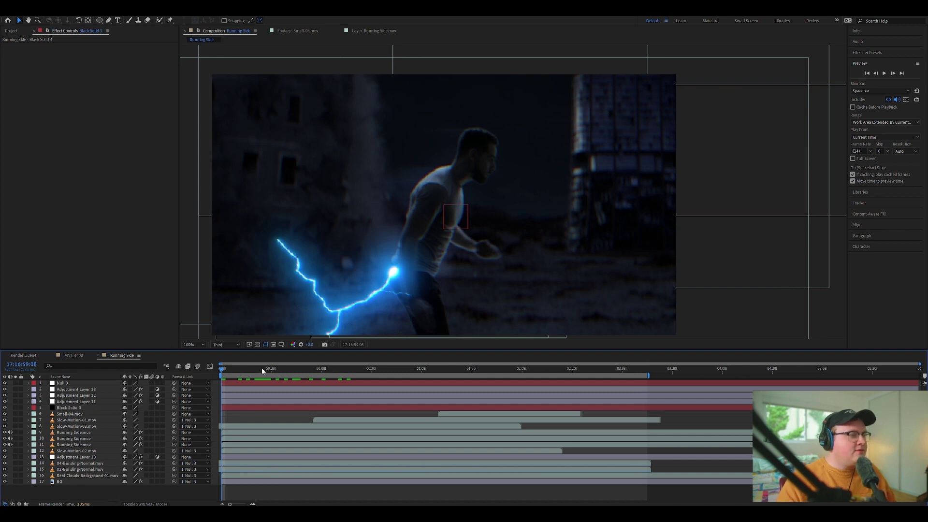
key("space")
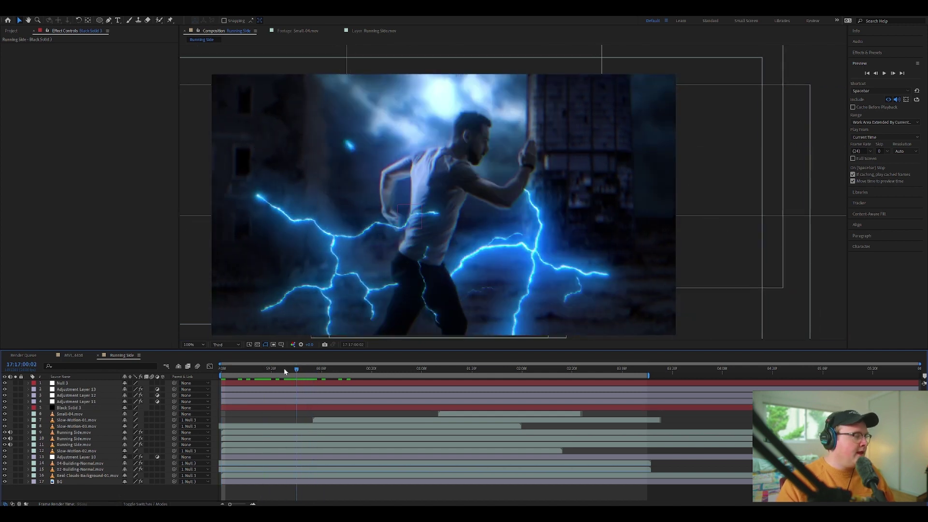
left_click_drag(285, 371, 203, 369)
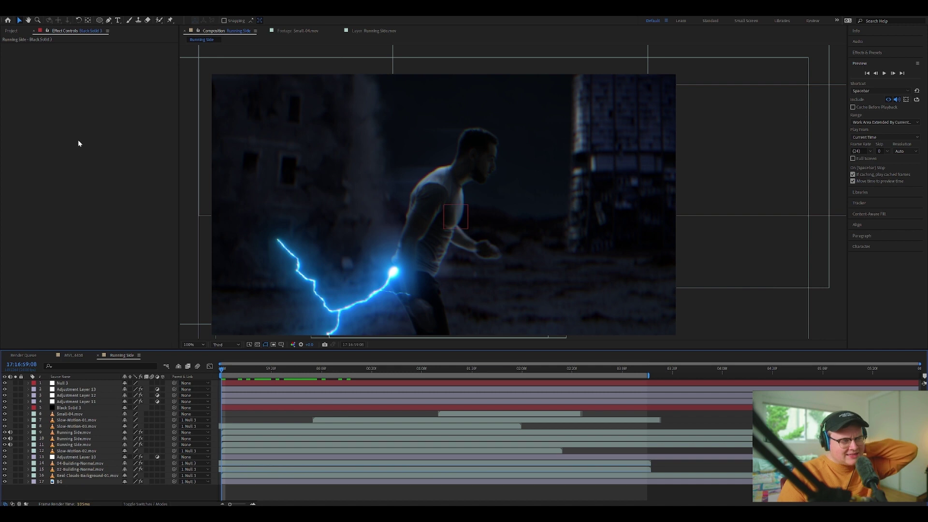
Step: Bring the film grain clip 16mm-4K-Grain1.mov into the project and scrub through the first frames of its footage
left_click(12, 31)
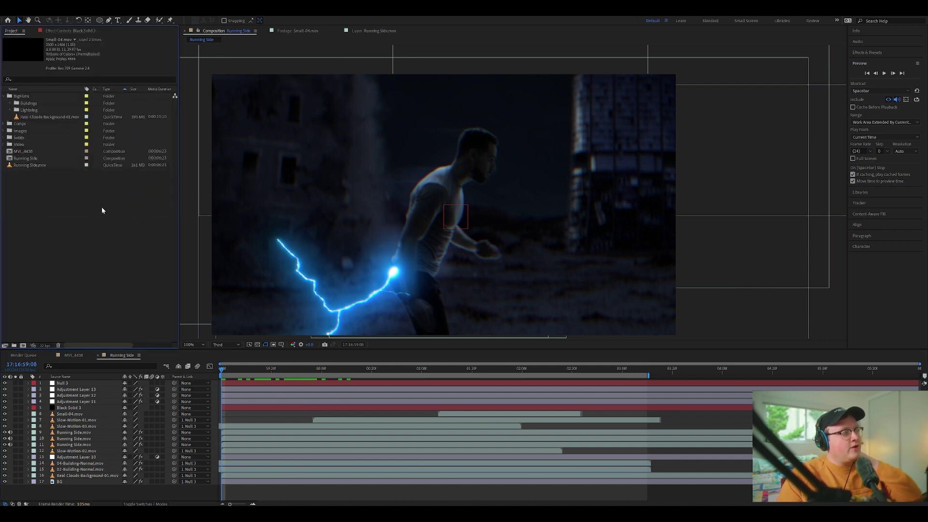
double_click(36, 169)
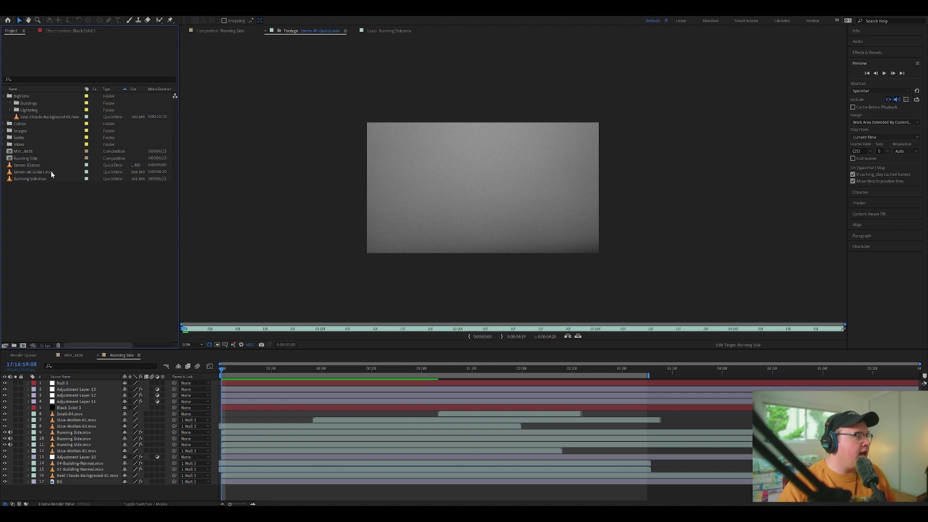
left_click(51, 173)
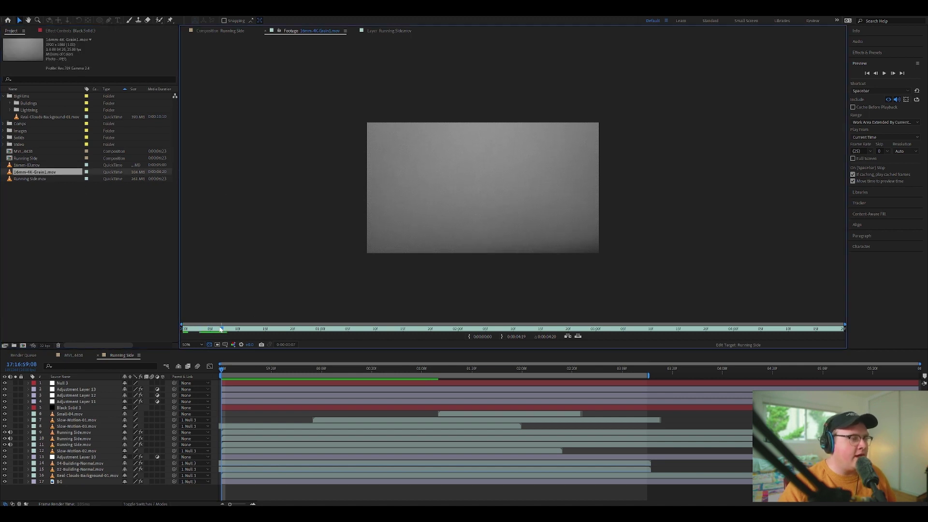
left_click_drag(221, 329, 216, 329)
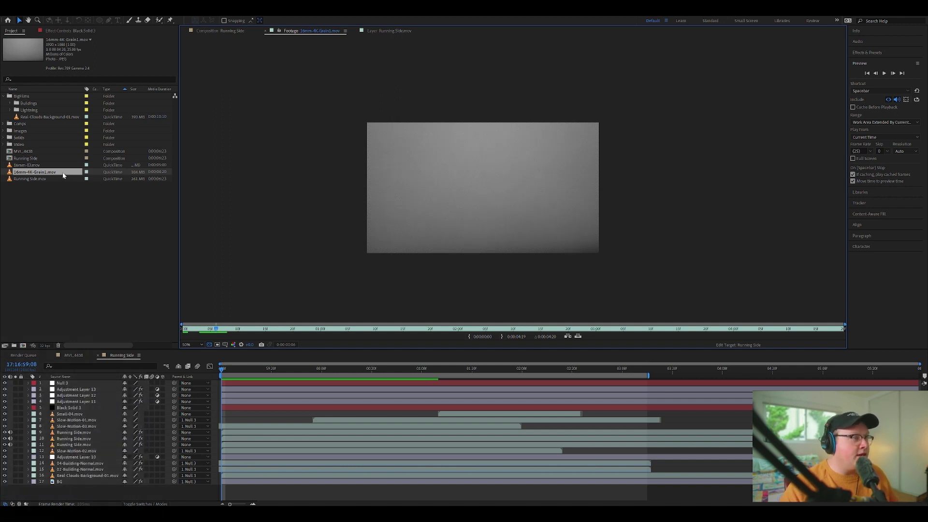
Step: Add 16mm-4K-Grain1.mov to the Running Side composition directly above the black solid and set its blending mode to Overlay
left_click_drag(64, 172, 109, 406)
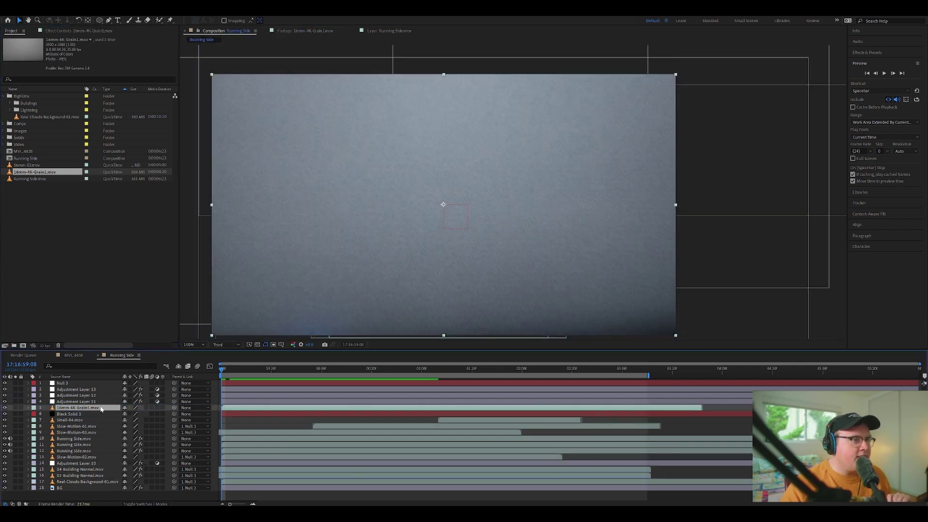
key("F4")
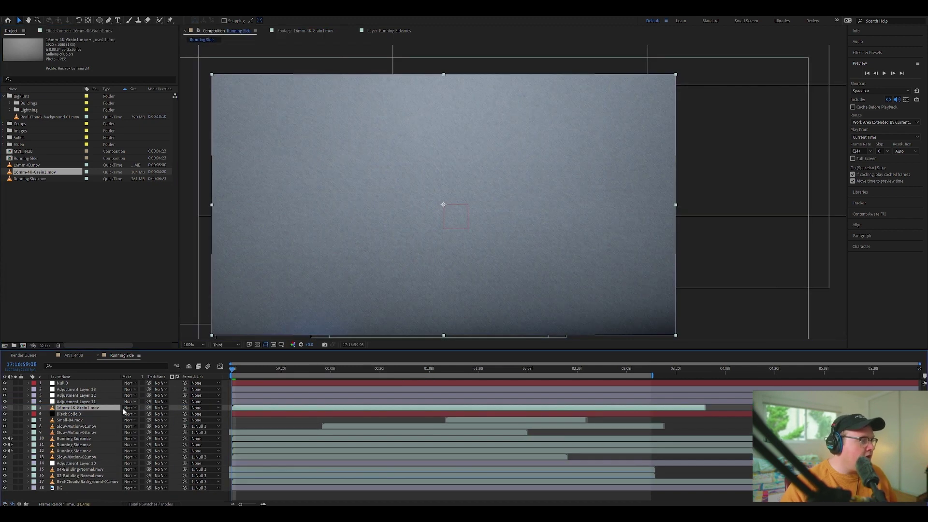
left_click(128, 408)
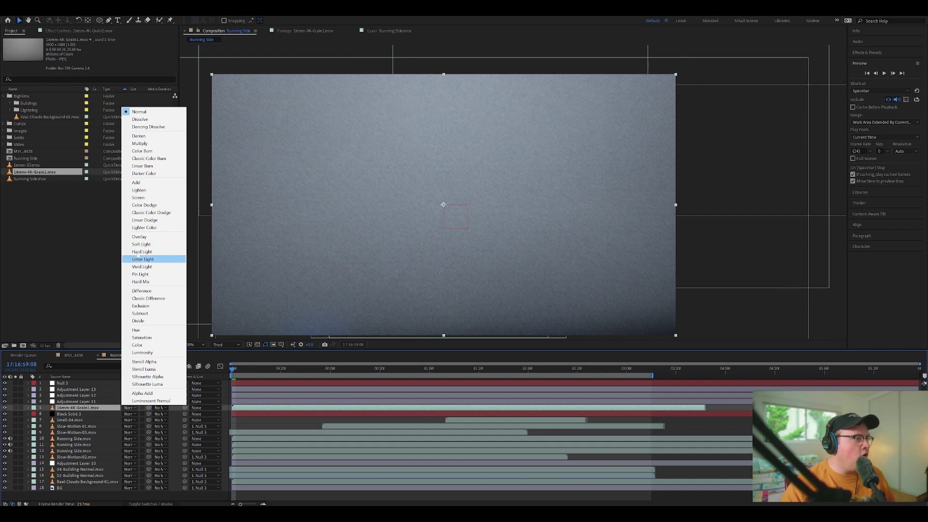
left_click(153, 236)
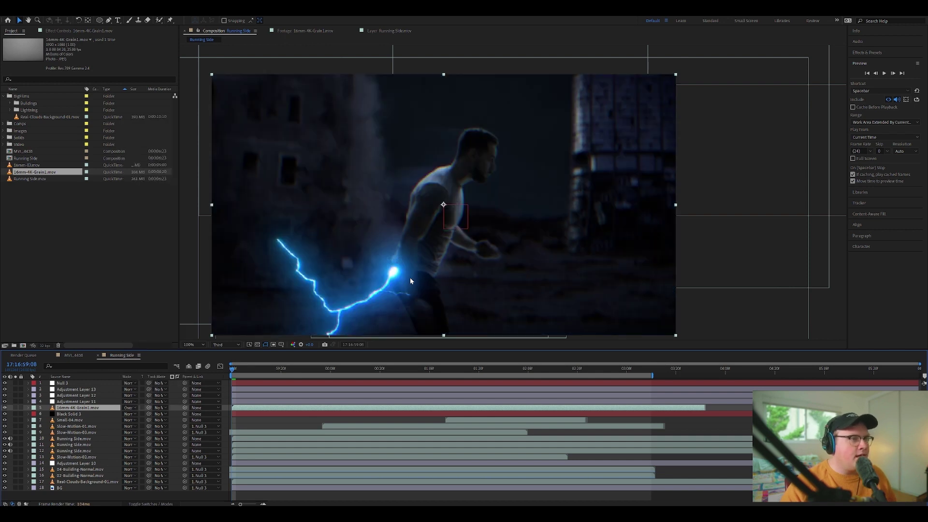
Step: Set the composition preview resolution to Full and examine the grain on the running man at 200% magnification
left_click(230, 346)
left_click(222, 362)
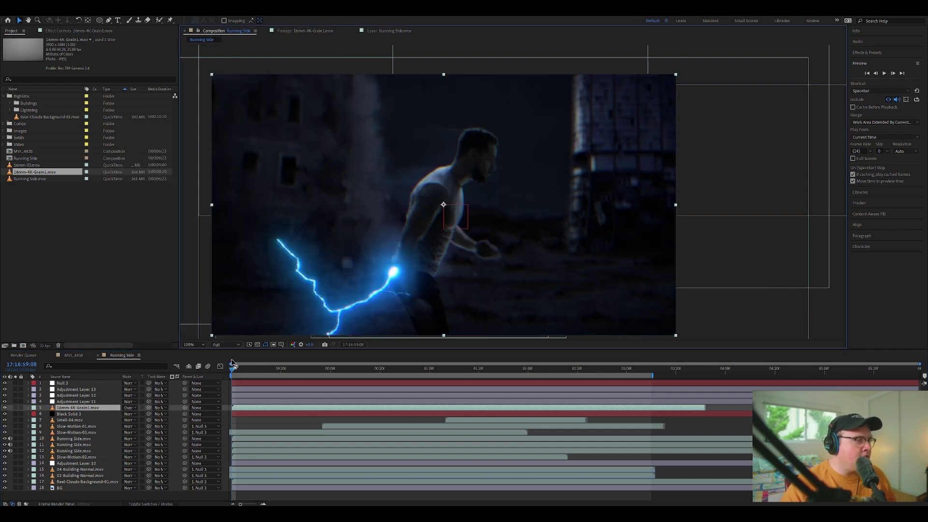
left_click_drag(481, 175, 505, 180)
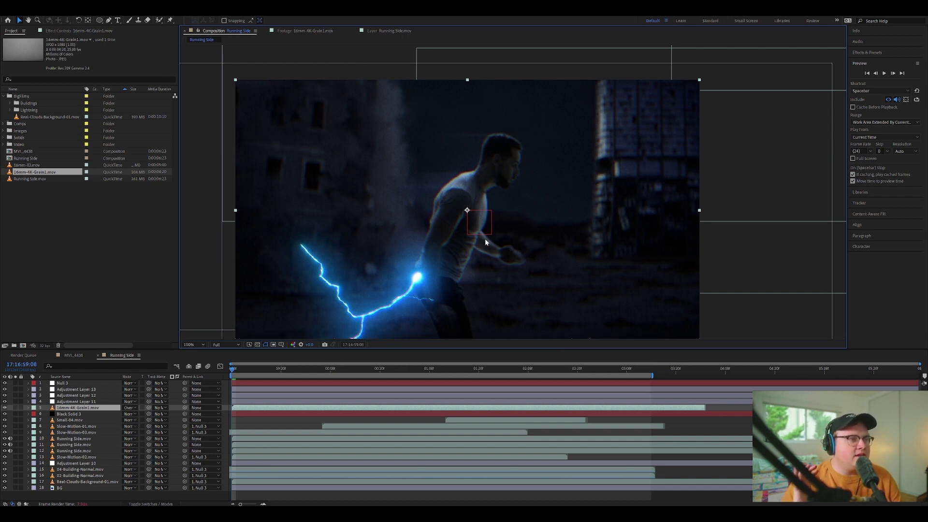
key("period")
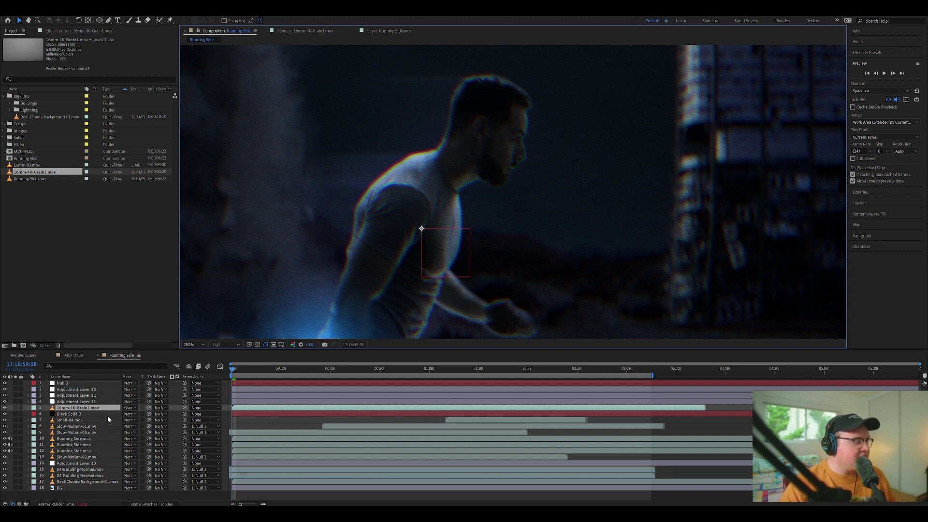
Step: Reduce the grain layer's Opacity to roughly half and view the whole frame
key("t")
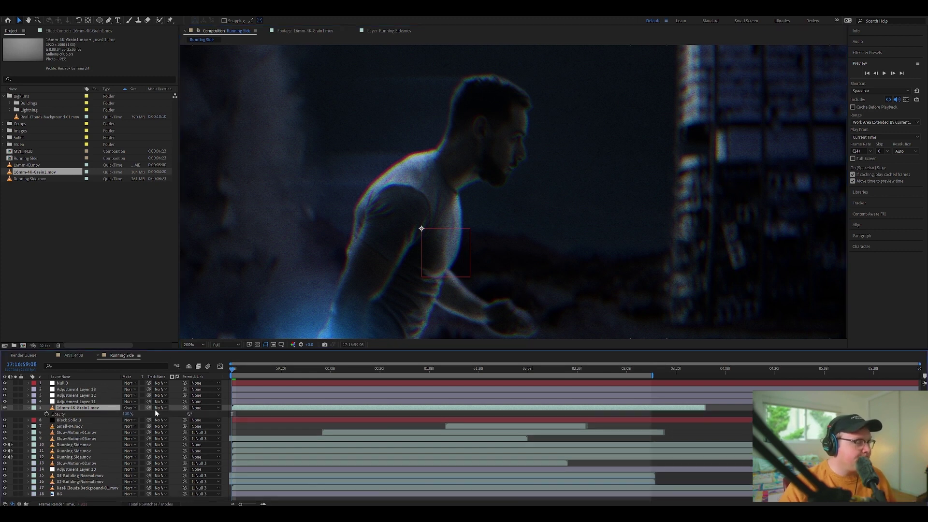
left_click_drag(125, 414, 110, 414)
scroll(520, 216, "down", 1)
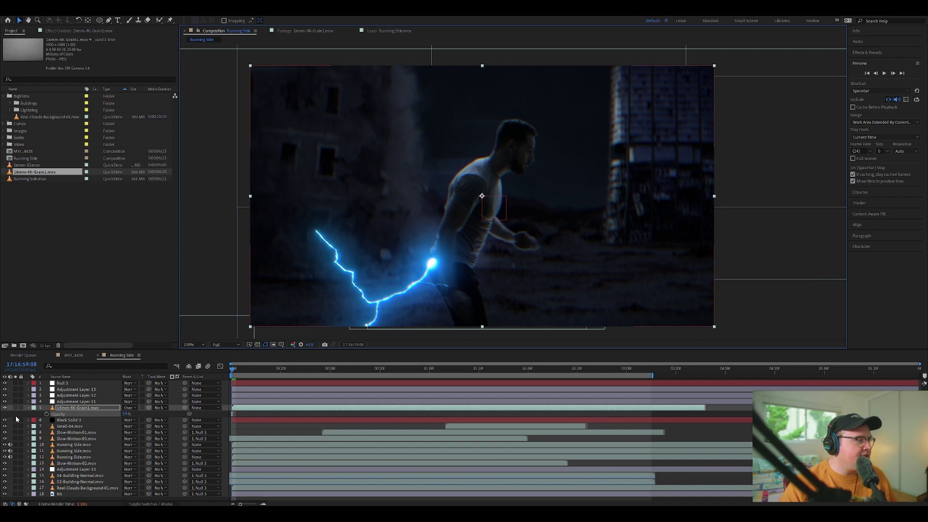
Step: Examine the softened grain around the lightning bolt up close and across the full frame, and move the playhead to 17:17:00:03
scroll(456, 226, "up", 2)
left_click_drag(389, 213, 418, 135)
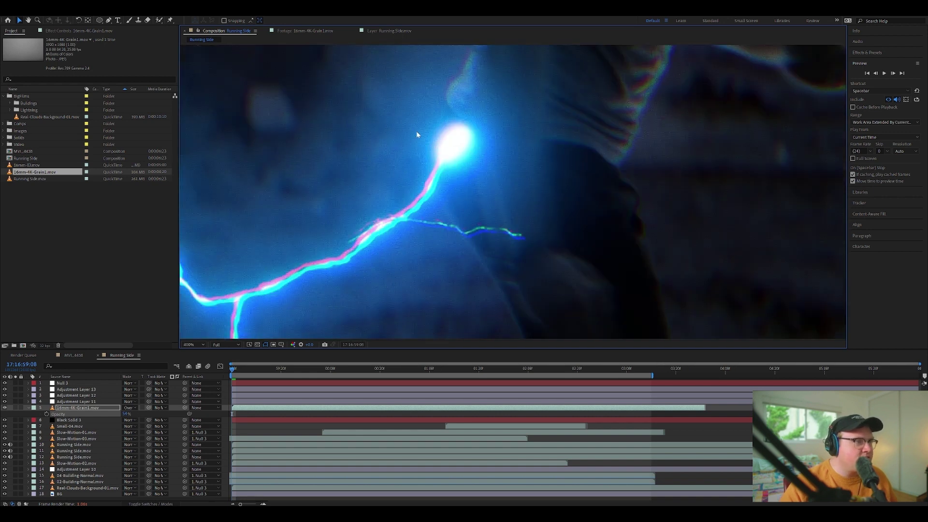
scroll(506, 127, "down", 2)
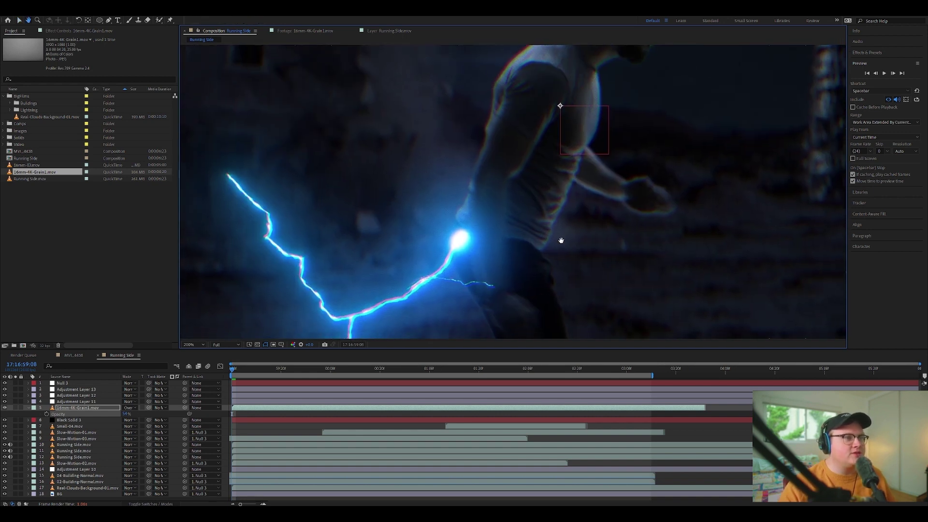
scroll(513, 223, "down", 1)
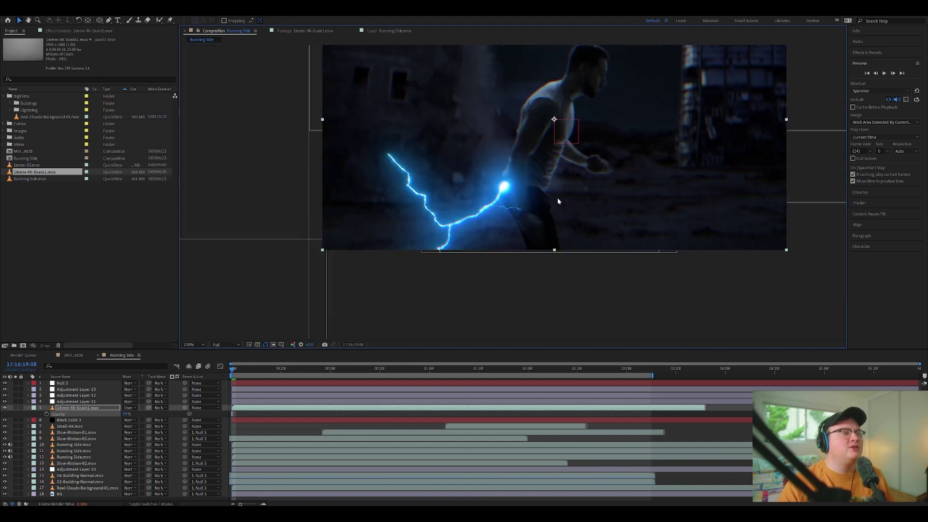
left_click_drag(569, 163, 527, 230)
key("v")
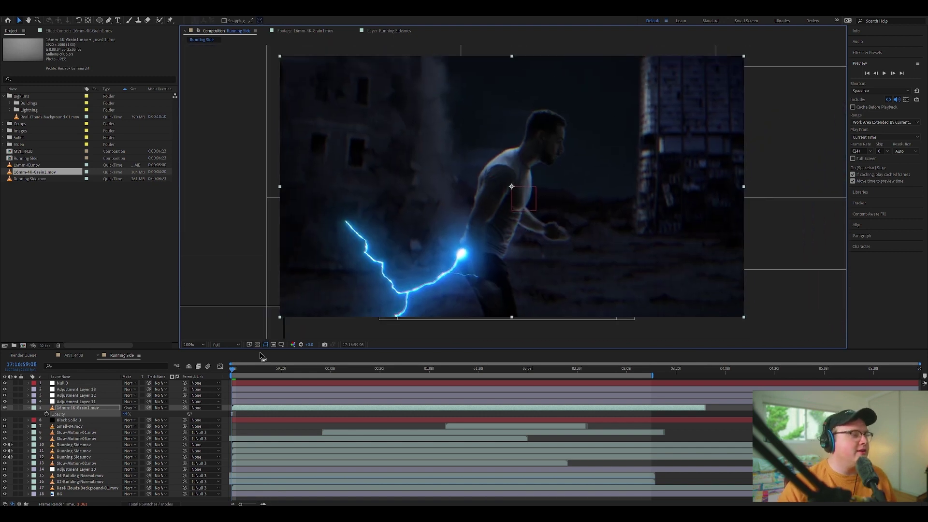
left_click_drag(298, 370, 310, 369)
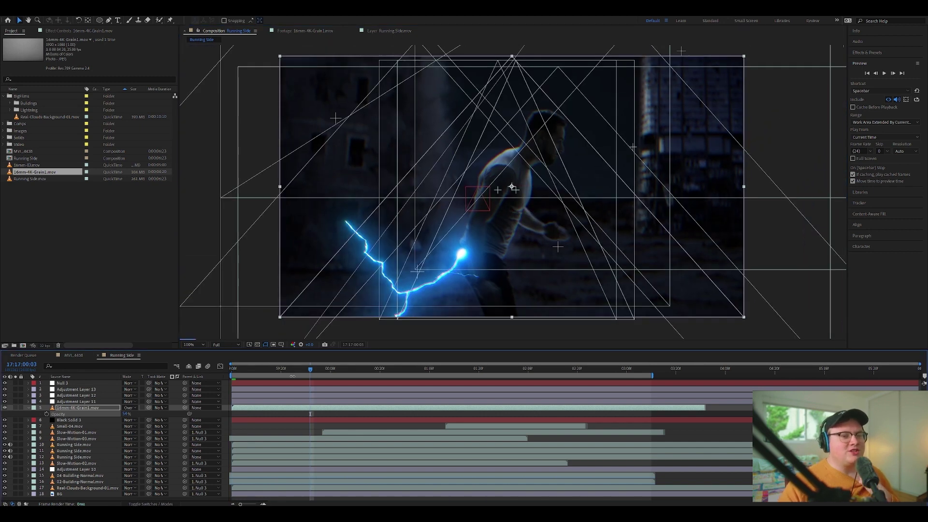